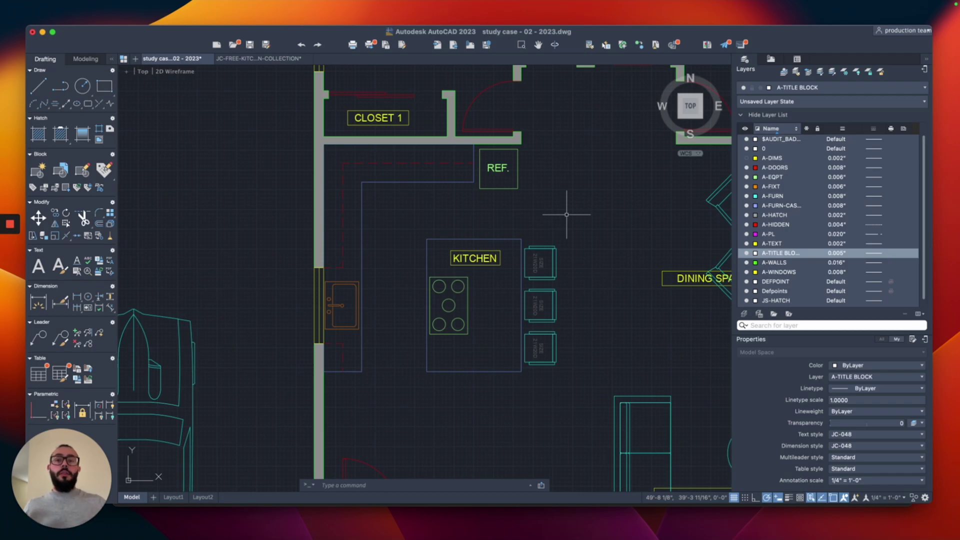
{"action": "scroll", "coordinate": [567, 215], "scroll_direction": "down", "scroll_amount": 5}
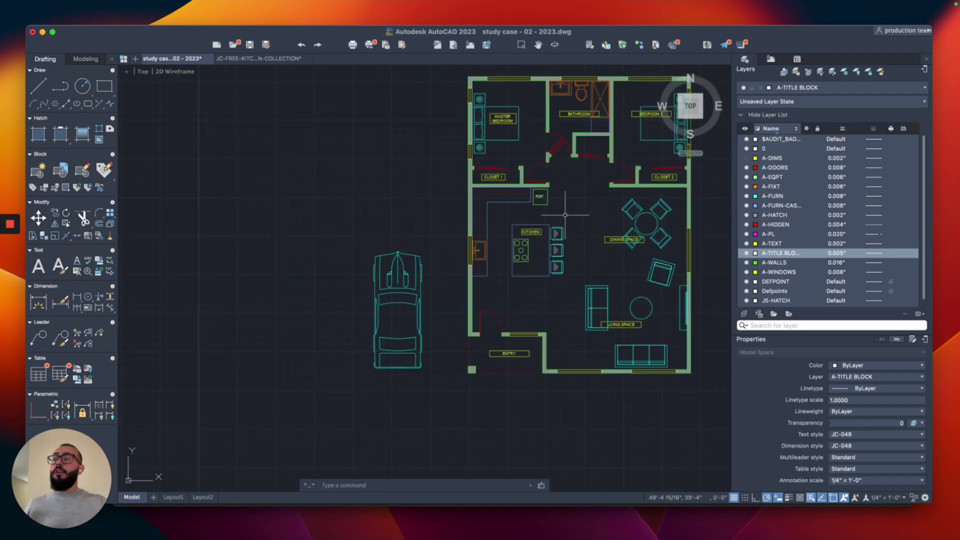
{"action": "middle_click_drag", "start_coordinate": [567, 214], "coordinate": [490, 254]}
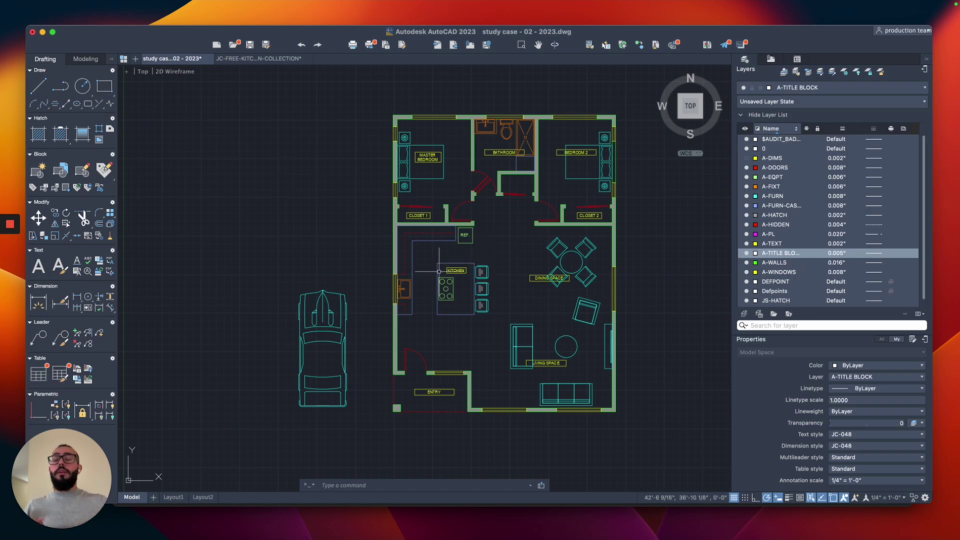
{"action": "scroll", "coordinate": [438, 271], "scroll_direction": "up", "scroll_amount": 5}
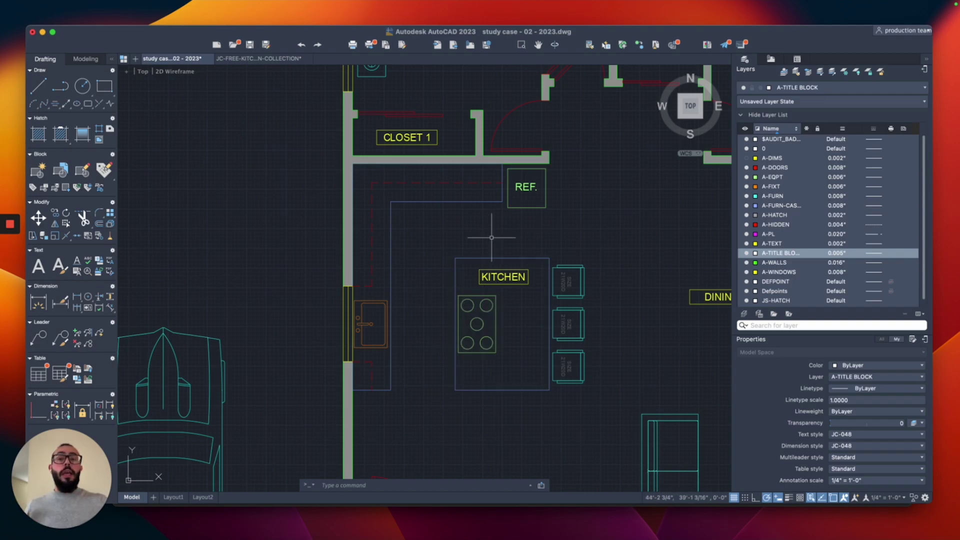
{"action": "left_click", "coordinate": [598, 255]}
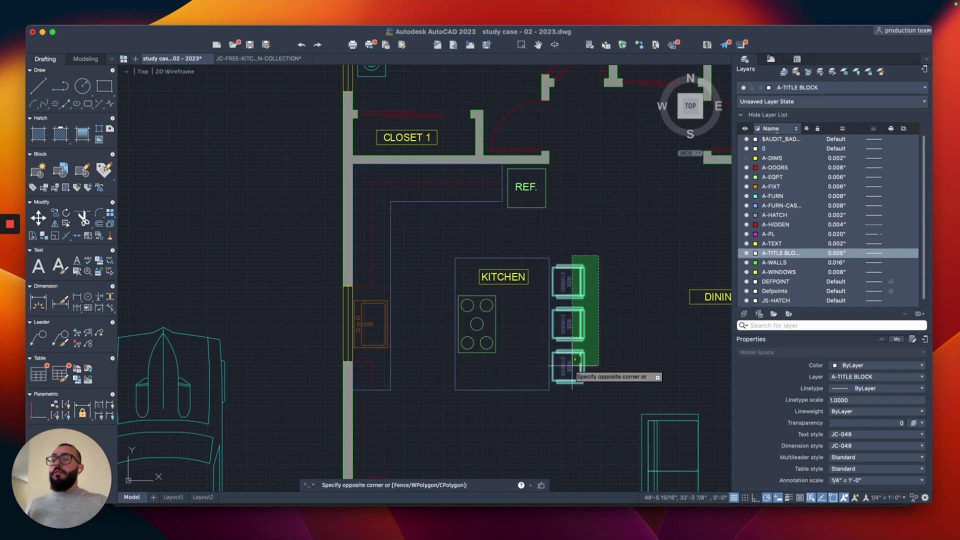
{"action": "left_click", "coordinate": [550, 387]}
{"action": "key", "text": "Escape"}
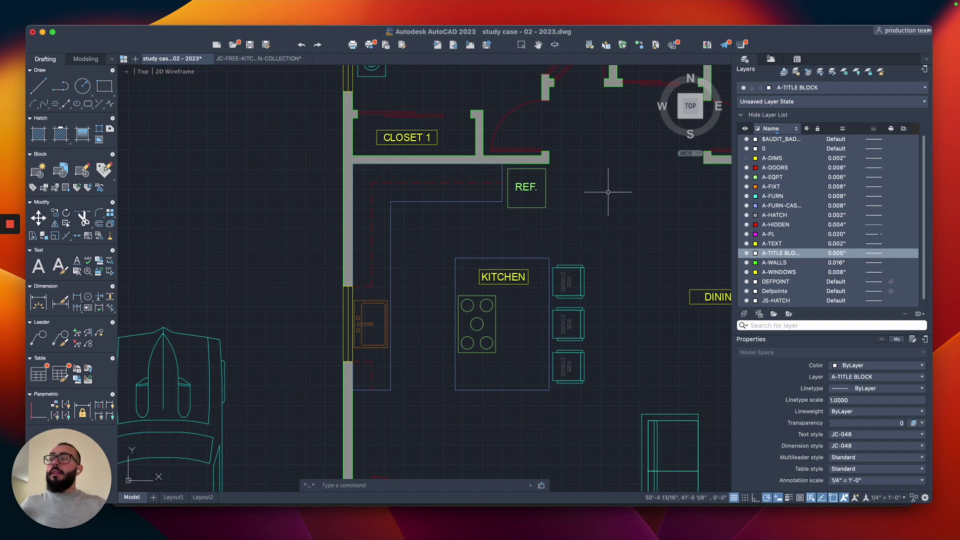
Move the entire existing kitchen, with its counters, island, appliances and stools, out of the floor plan to the empty area beside the car.
{"action": "left_click", "coordinate": [620, 178]}
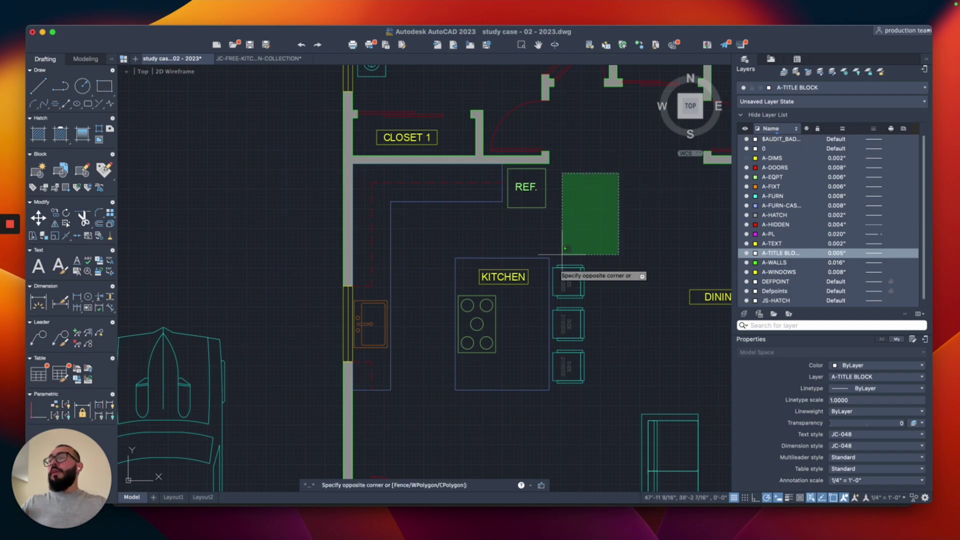
{"action": "left_click", "coordinate": [366, 418]}
{"action": "type", "text": "m"}
{"action": "key", "text": "space"}
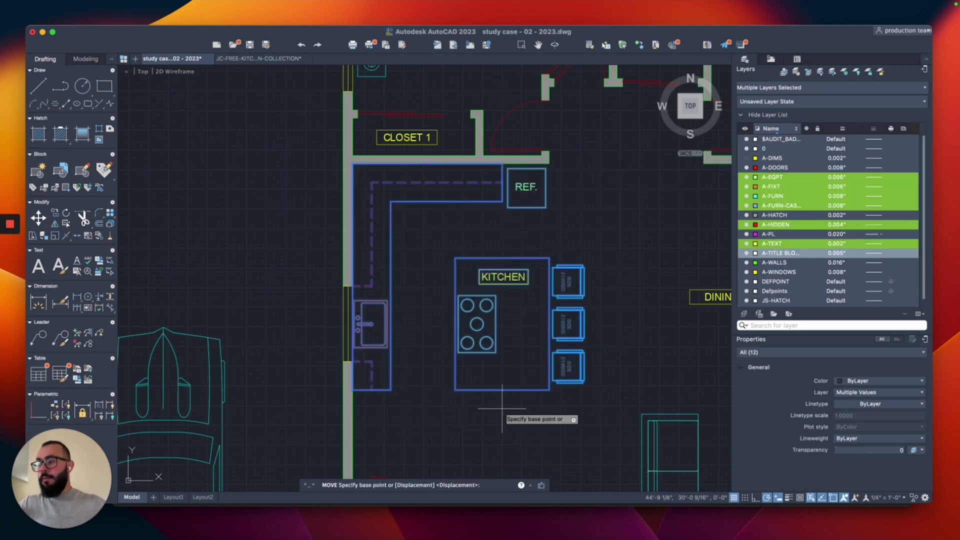
{"action": "left_click", "coordinate": [501, 408]}
{"action": "scroll", "coordinate": [468, 410], "scroll_direction": "down", "scroll_amount": 4}
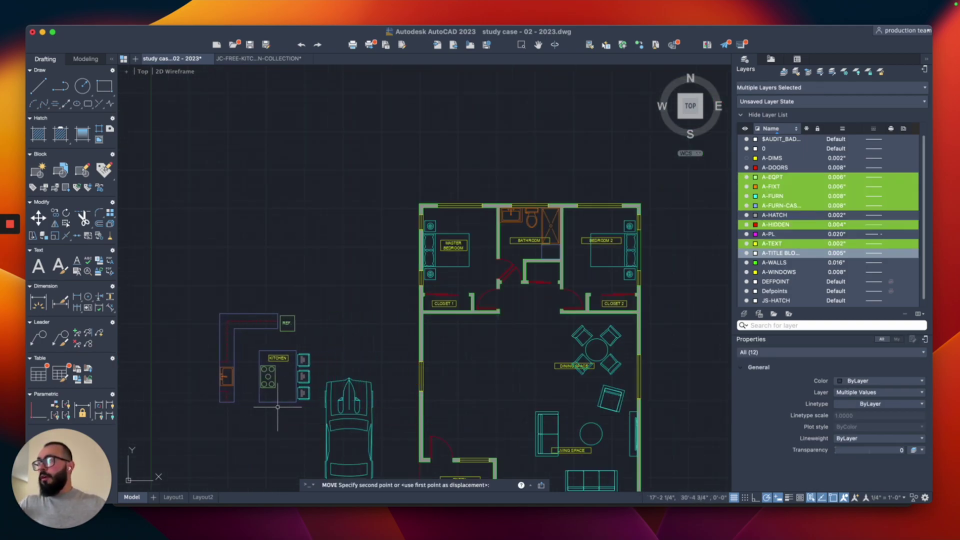
{"action": "left_click", "coordinate": [286, 400]}
Make layer 0 current and draw a countertop polyline from the wall end below Closet 1: 24" down, then about 8'-5" toward the exterior wall.
{"action": "scroll", "coordinate": [525, 385], "scroll_direction": "up", "scroll_amount": 5}
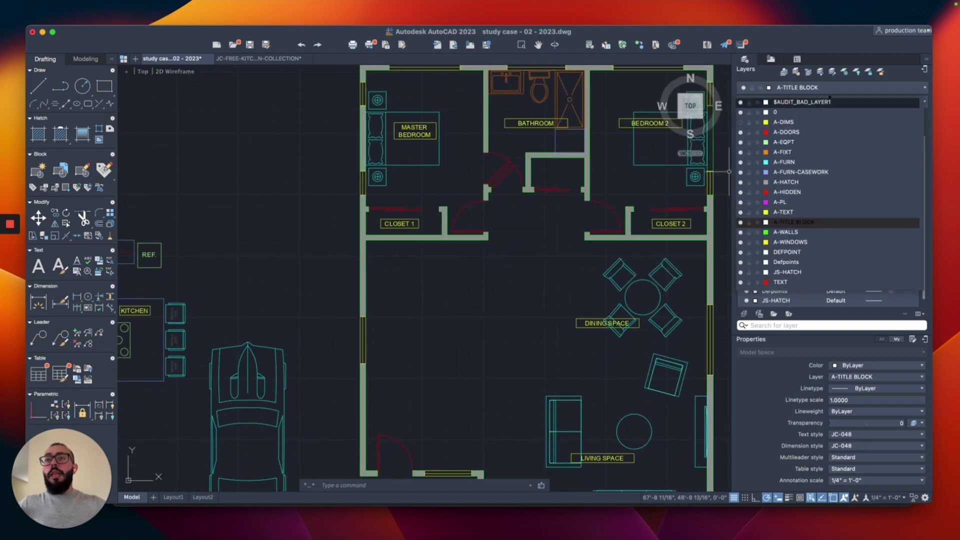
{"action": "double_click", "coordinate": [763, 148]}
{"action": "scroll", "coordinate": [430, 265], "scroll_direction": "up", "scroll_amount": 3}
{"action": "middle_click_drag", "start_coordinate": [430, 264], "coordinate": [434, 243]}
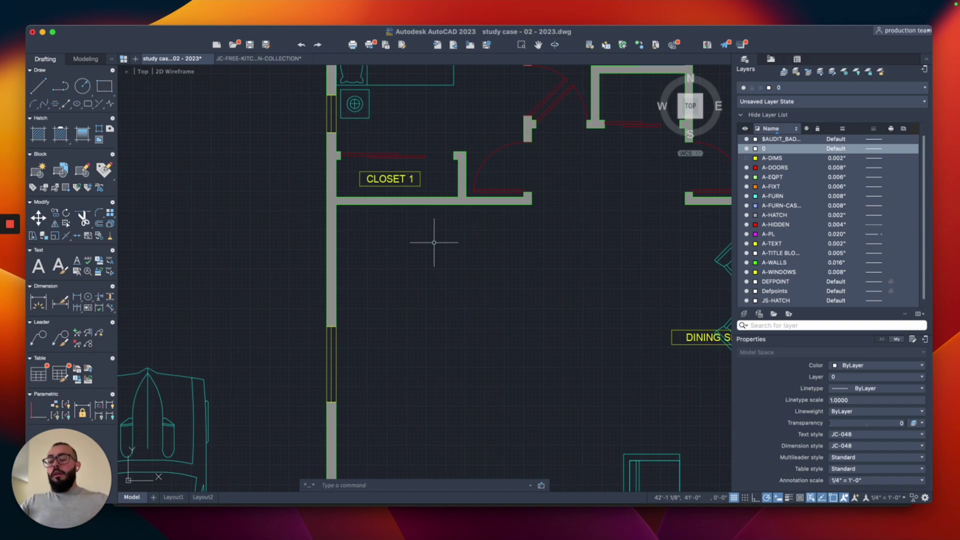
{"action": "type", "text": "pl"}
{"action": "key", "text": "Return"}
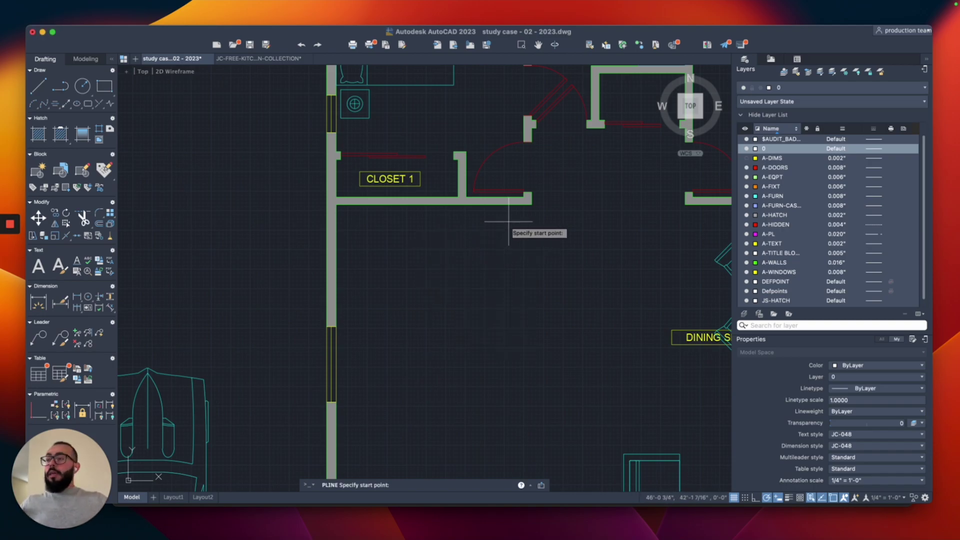
{"action": "left_click", "coordinate": [532, 204]}
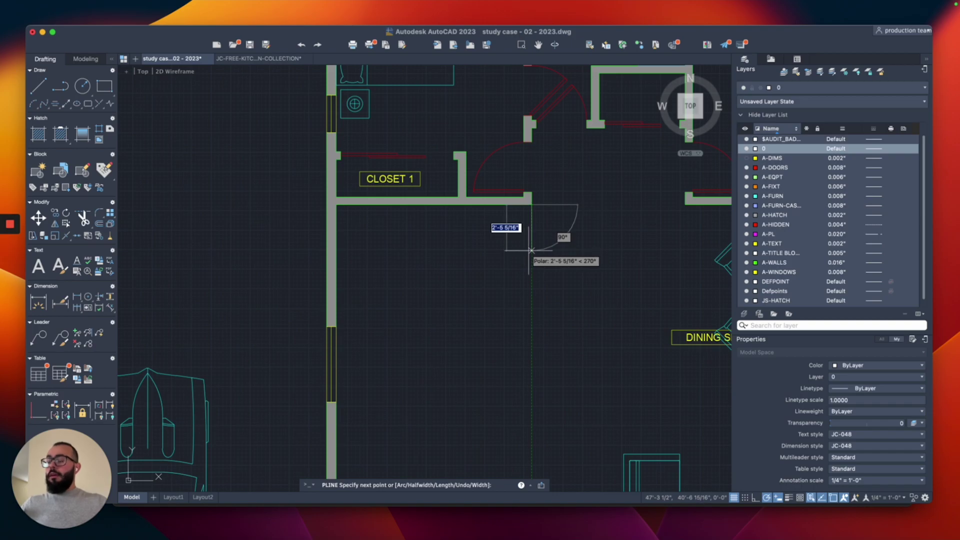
{"action": "type", "text": "24"}
{"action": "key", "text": "Return"}
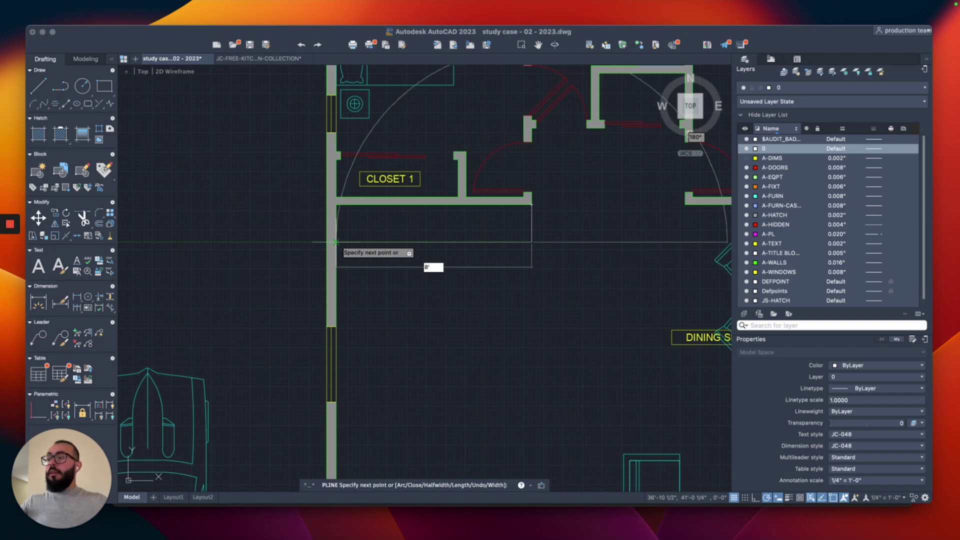
{"action": "key", "text": "Return"}
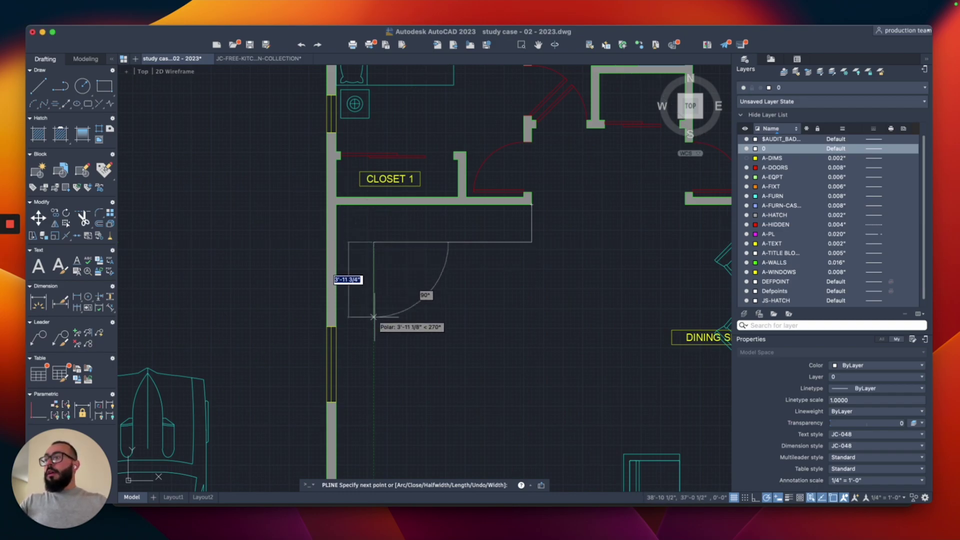
Continue the countertop polyline 10' down along the window wall, across to the wall and up to the inside corner, and close it.
{"action": "scroll", "coordinate": [372, 380], "scroll_direction": "down", "scroll_amount": 2}
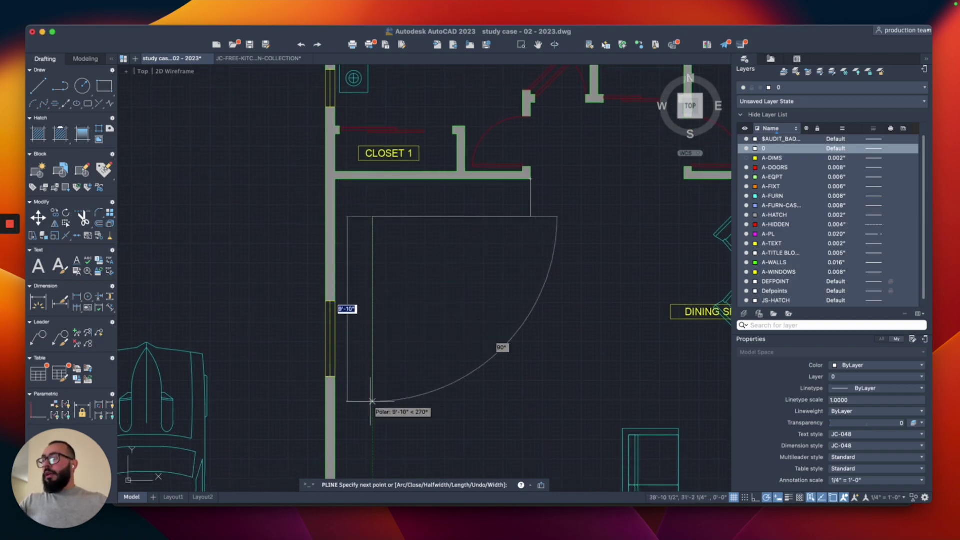
{"action": "type", "text": "10"}
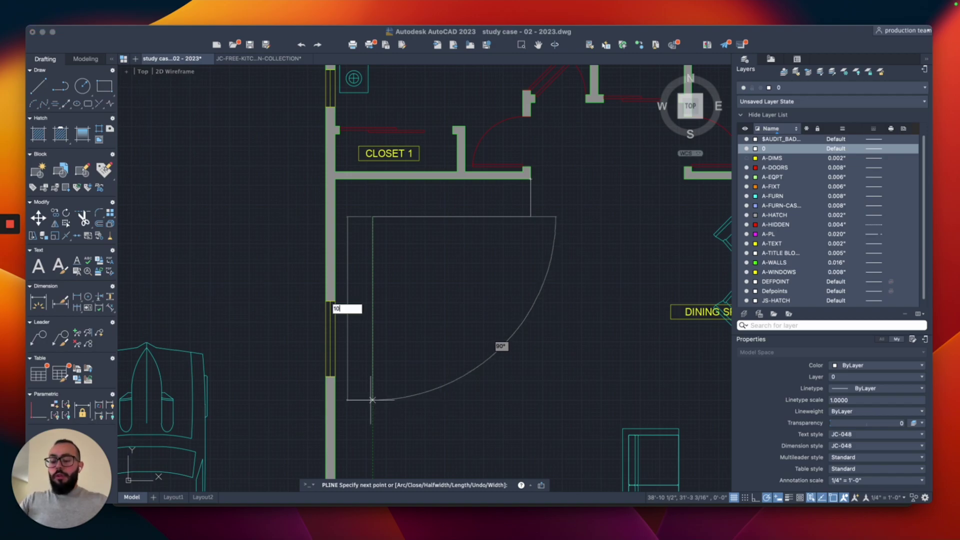
{"action": "key", "text": "Return"}
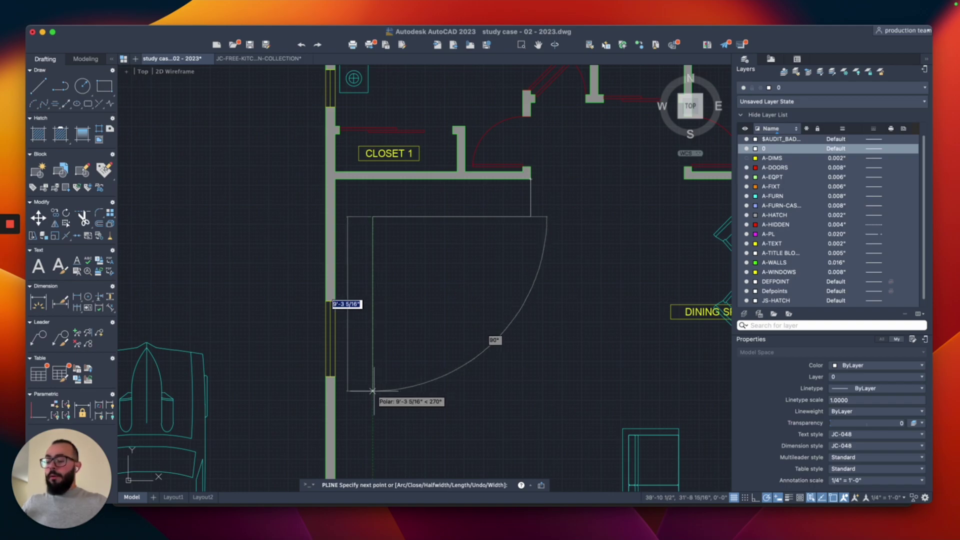
{"action": "type", "text": "10"}
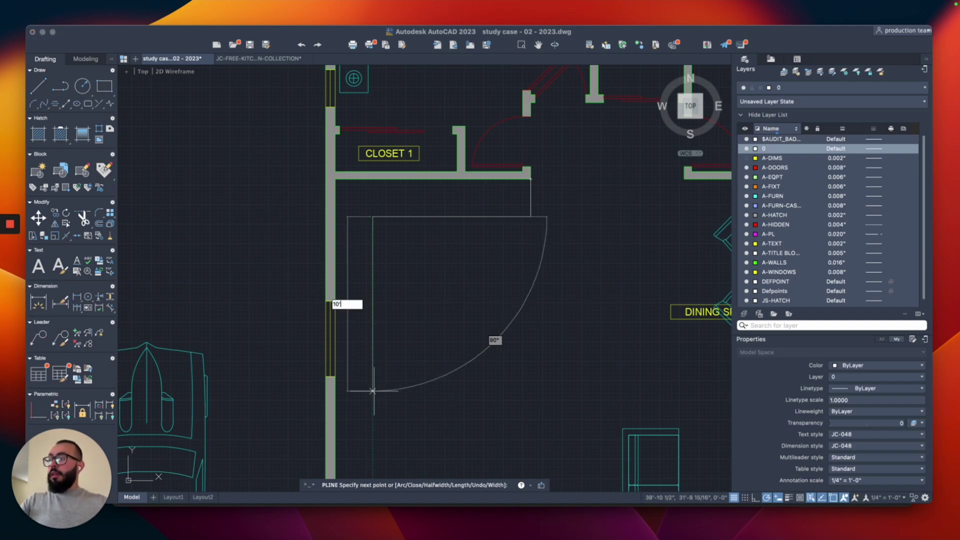
{"action": "key", "text": "Return"}
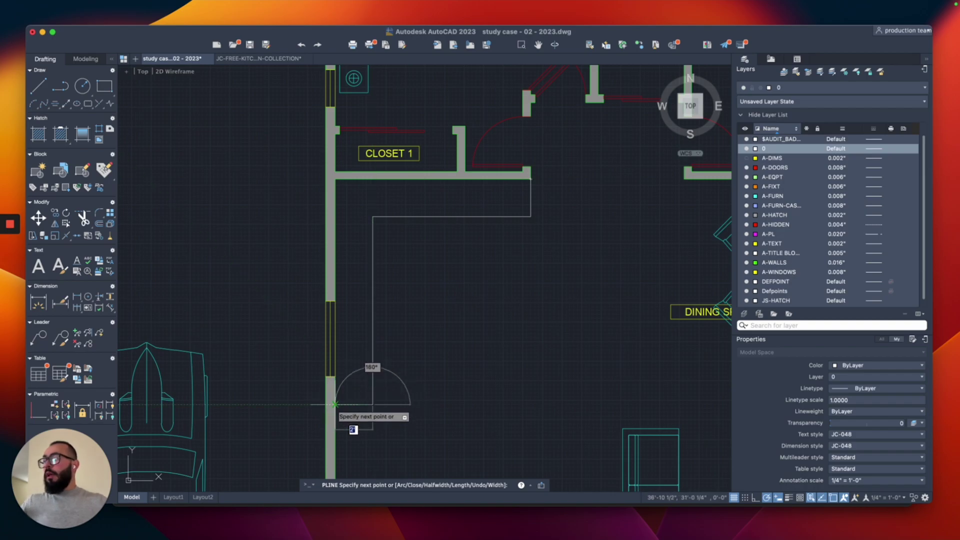
{"action": "left_click", "coordinate": [335, 179]}
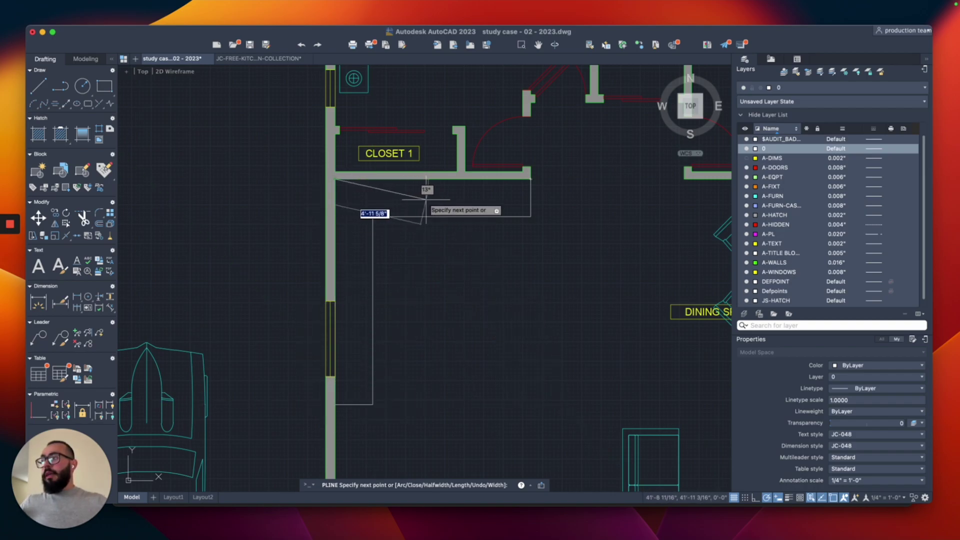
{"action": "type", "text": "c"}
{"action": "key", "text": "Return"}
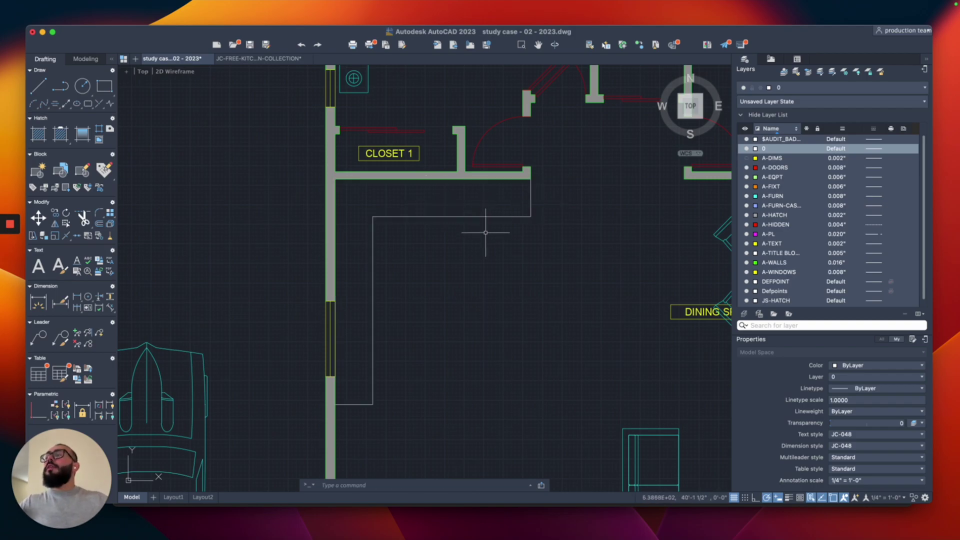
Compare the relocated kitchen's counter and refrigerator block with the new L-shaped countertop outline in the floor plan.
{"action": "scroll", "coordinate": [495, 233], "scroll_direction": "down", "scroll_amount": 5}
{"action": "scroll", "coordinate": [327, 211], "scroll_direction": "up", "scroll_amount": 2}
{"action": "scroll", "coordinate": [328, 211], "scroll_direction": "up", "scroll_amount": 2}
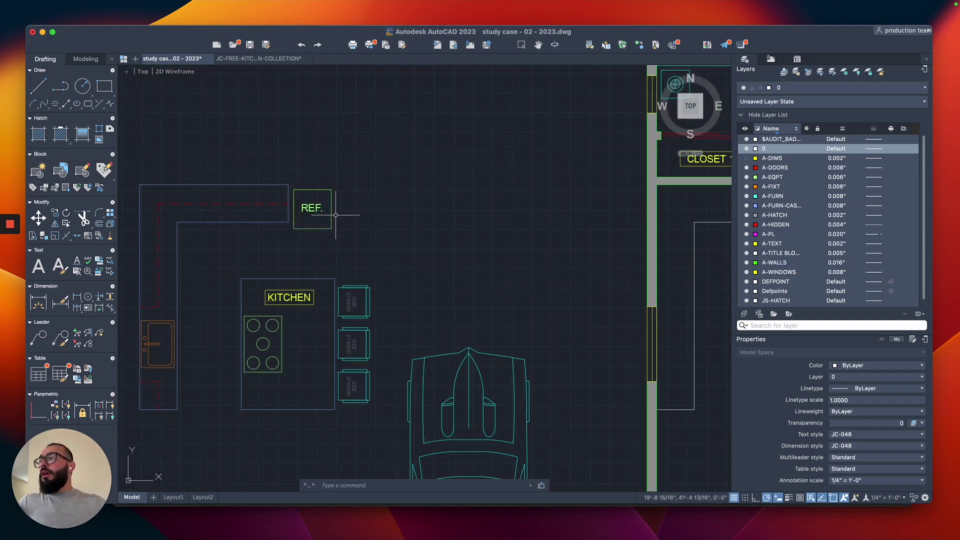
{"action": "middle_click_drag", "start_coordinate": [533, 210], "coordinate": [311, 214]}
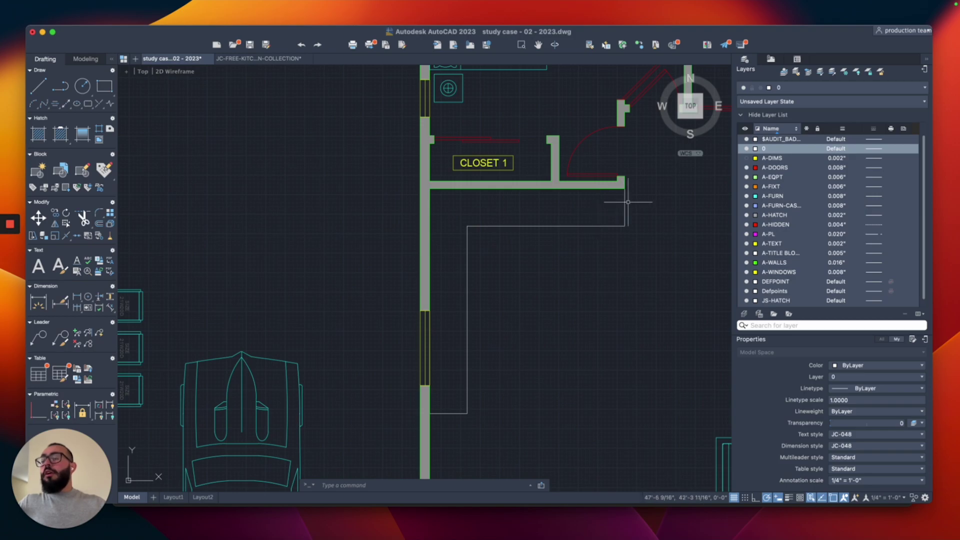
{"action": "middle_click_drag", "start_coordinate": [628, 202], "coordinate": [577, 203]}
{"action": "scroll", "coordinate": [521, 216], "scroll_direction": "down", "scroll_amount": 3}
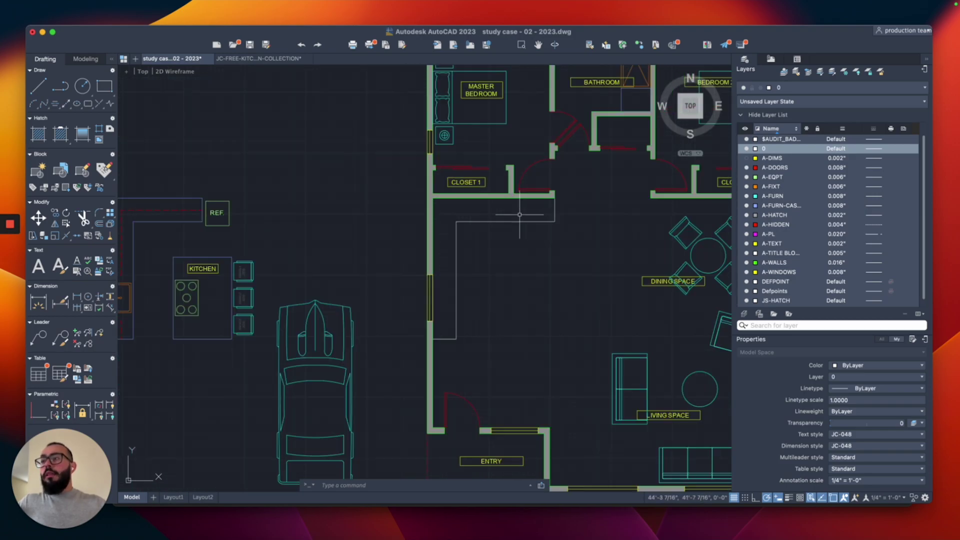
{"action": "scroll", "coordinate": [505, 215], "scroll_direction": "up", "scroll_amount": 3}
{"action": "middle_click_drag", "start_coordinate": [394, 228], "coordinate": [651, 223]}
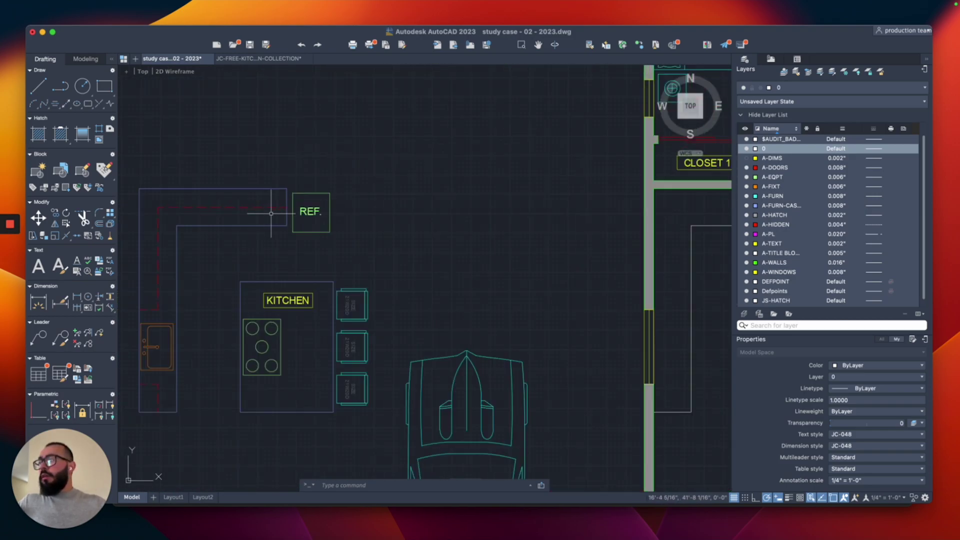
{"action": "left_click", "coordinate": [320, 193]}
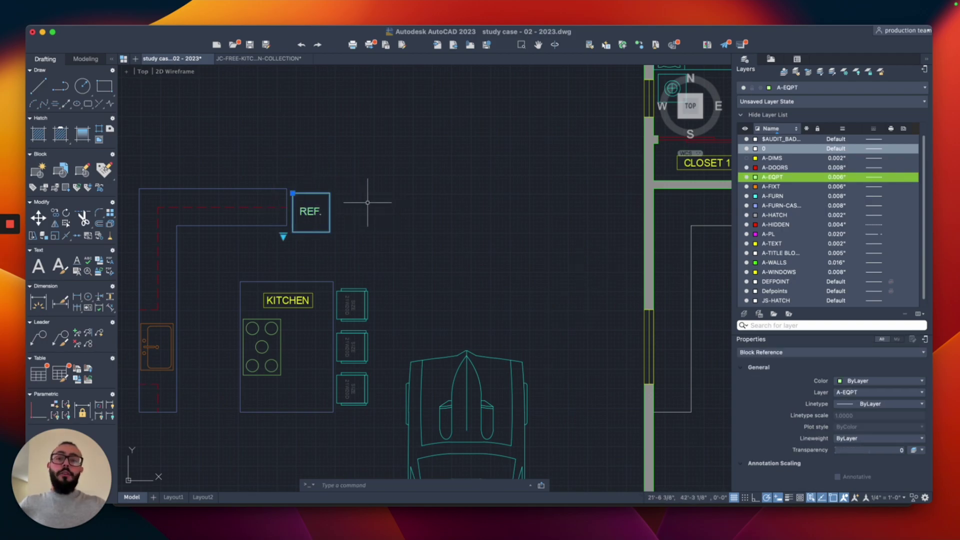
{"action": "key", "text": "Escape"}
{"action": "middle_click_drag", "start_coordinate": [486, 199], "coordinate": [284, 200]}
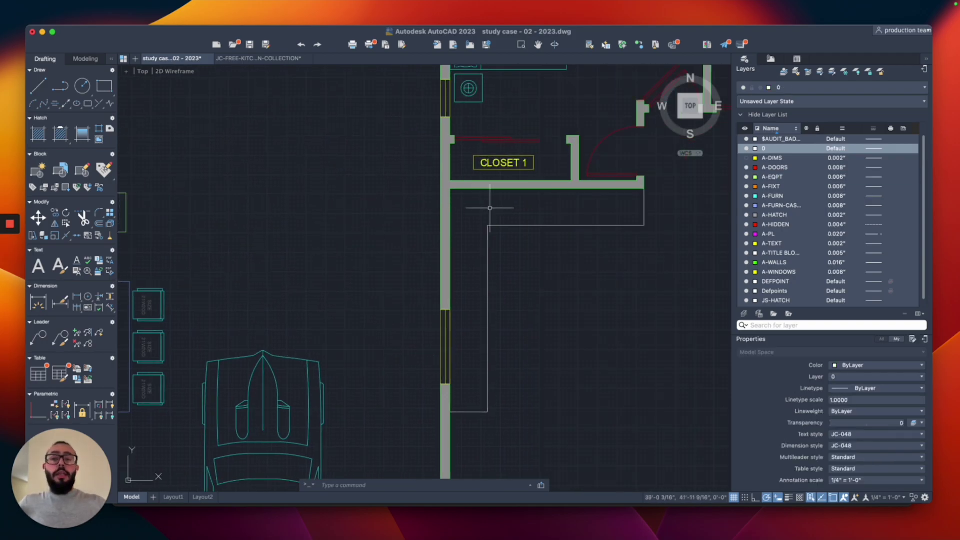
{"action": "middle_click_drag", "start_coordinate": [485, 211], "coordinate": [456, 212]}
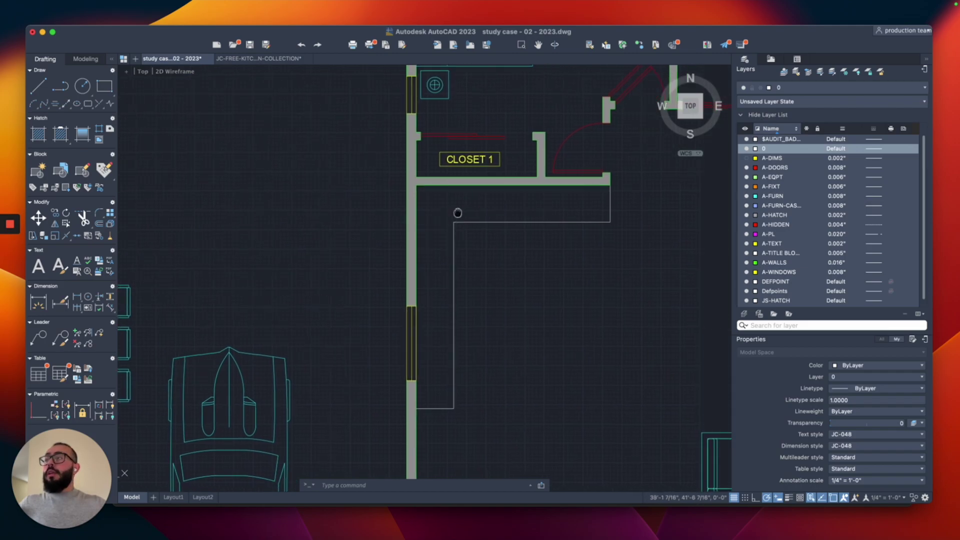
Switch to the JC-FREE-KITCHEN-COLLECTION drawing and copy its whole kitchen block sheet.
{"action": "left_click", "coordinate": [264, 58]}
{"action": "scroll", "coordinate": [306, 126], "scroll_direction": "down", "scroll_amount": 4}
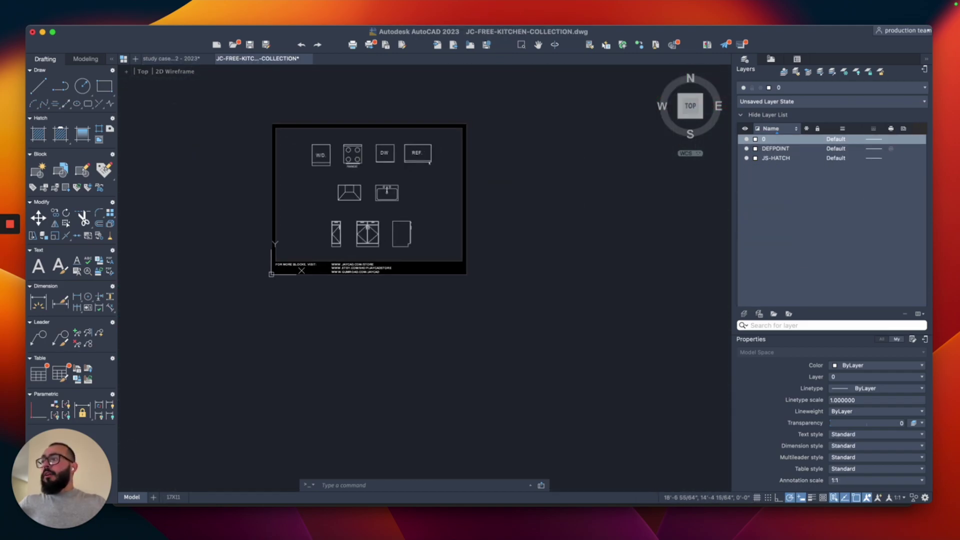
{"action": "scroll", "coordinate": [500, 110], "scroll_direction": "up", "scroll_amount": 3}
{"action": "left_click", "coordinate": [520, 99]}
{"action": "left_click", "coordinate": [158, 386]}
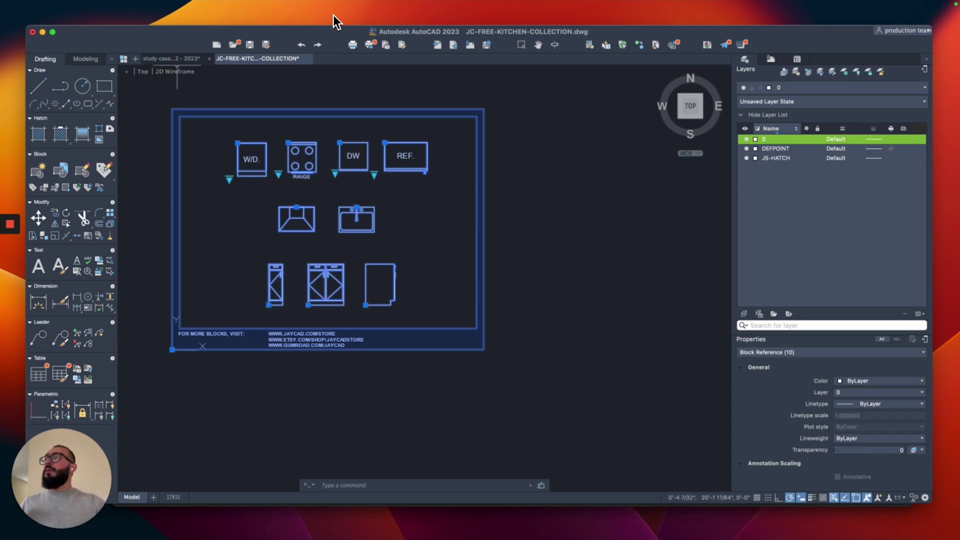
Paste the kitchen block sheet into the study case - 02 - 2023 drawing, beside the layer table sheet above the text scale sheet.
{"action": "left_click", "coordinate": [175, 58]}
{"action": "scroll", "coordinate": [253, 146], "scroll_direction": "down", "scroll_amount": 8}
{"action": "middle_click_drag", "start_coordinate": [237, 147], "coordinate": [447, 276]}
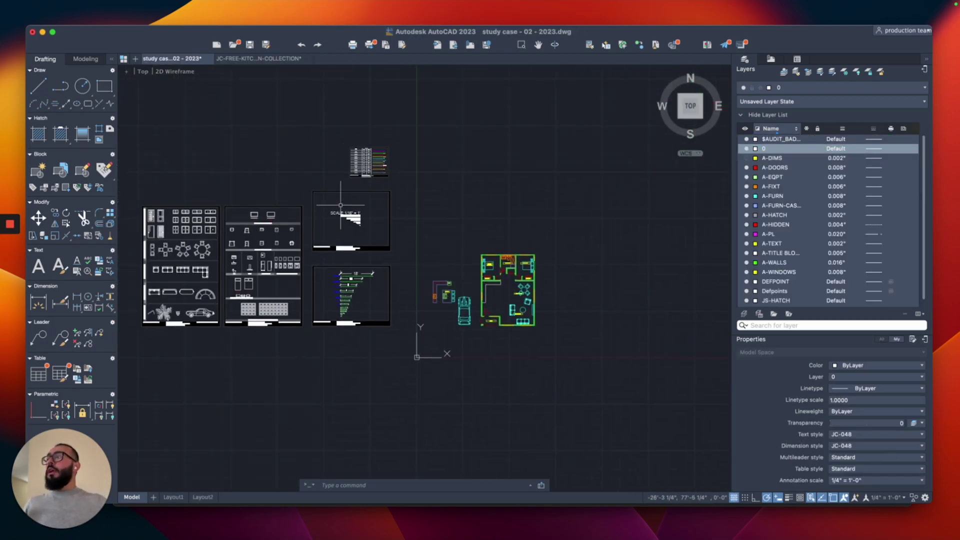
{"action": "scroll", "coordinate": [274, 172], "scroll_direction": "up", "scroll_amount": 4}
{"action": "key", "text": "ctrl+v"}
{"action": "scroll", "coordinate": [301, 178], "scroll_direction": "up", "scroll_amount": 2}
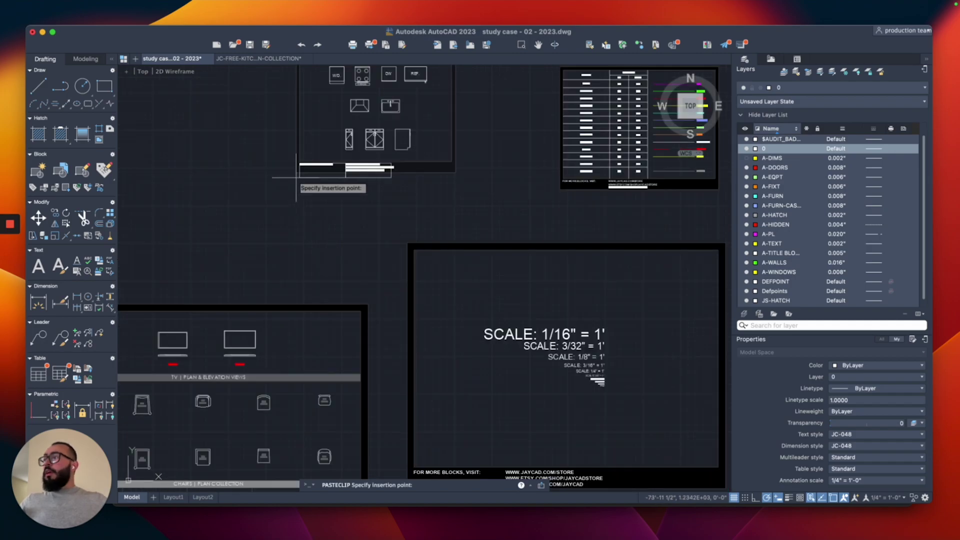
{"action": "middle_click_drag", "start_coordinate": [362, 179], "coordinate": [288, 220]}
{"action": "scroll", "coordinate": [287, 220], "scroll_direction": "down", "scroll_amount": 2}
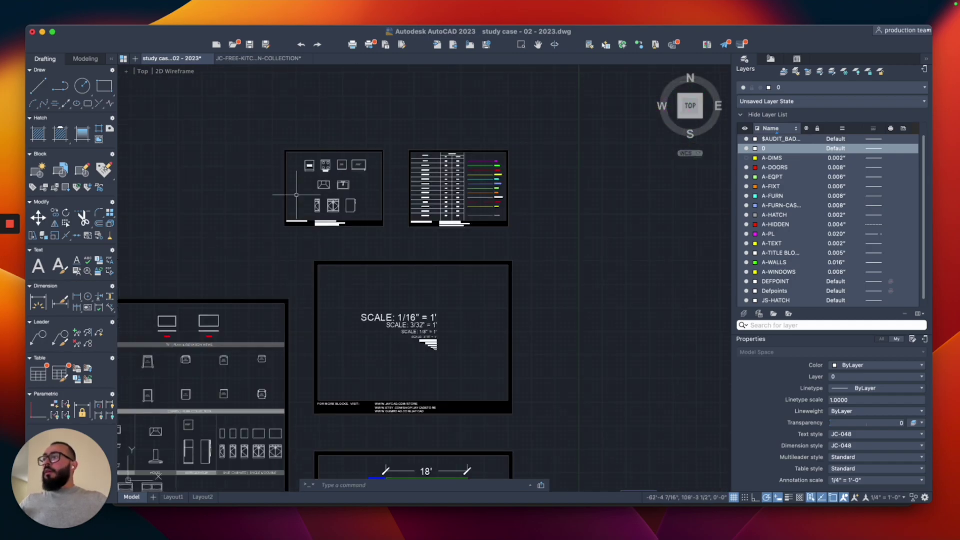
Copy the range, dishwasher, wide refrigerator and sink blocks from the kitchen block sheet to the free space beside the floor plan.
{"action": "scroll", "coordinate": [340, 175], "scroll_direction": "up", "scroll_amount": 6}
{"action": "middle_click_drag", "start_coordinate": [313, 170], "coordinate": [356, 199]}
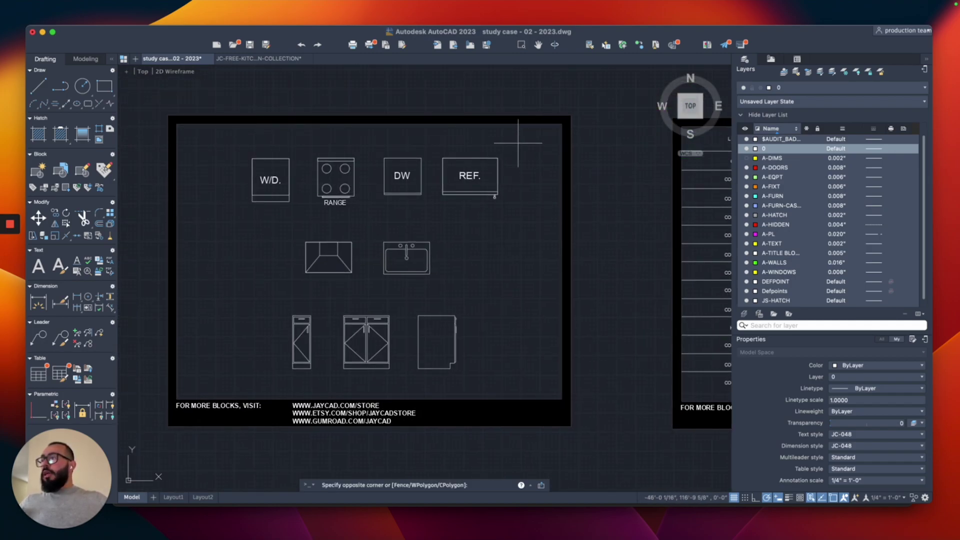
{"action": "left_click", "coordinate": [508, 145]}
{"action": "left_click", "coordinate": [342, 212]}
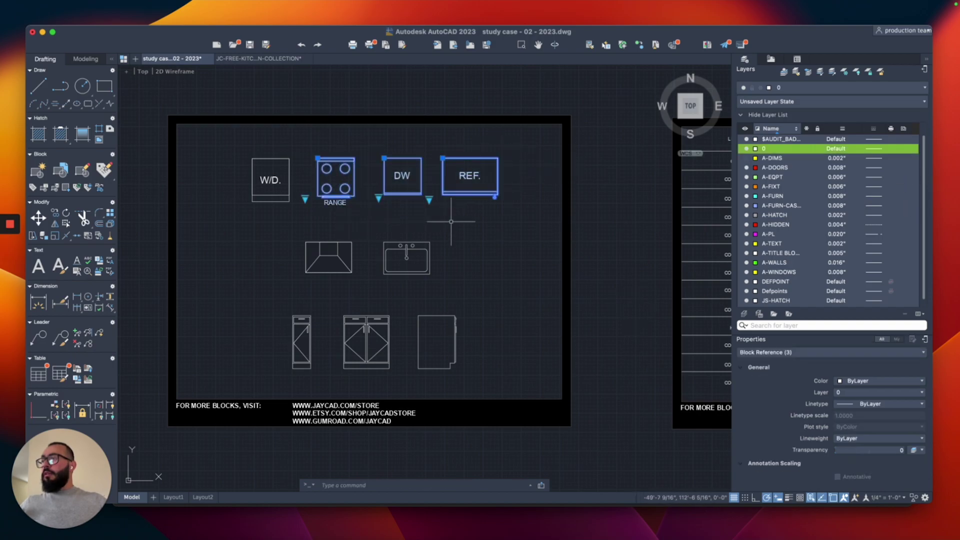
{"action": "left_click", "coordinate": [420, 260]}
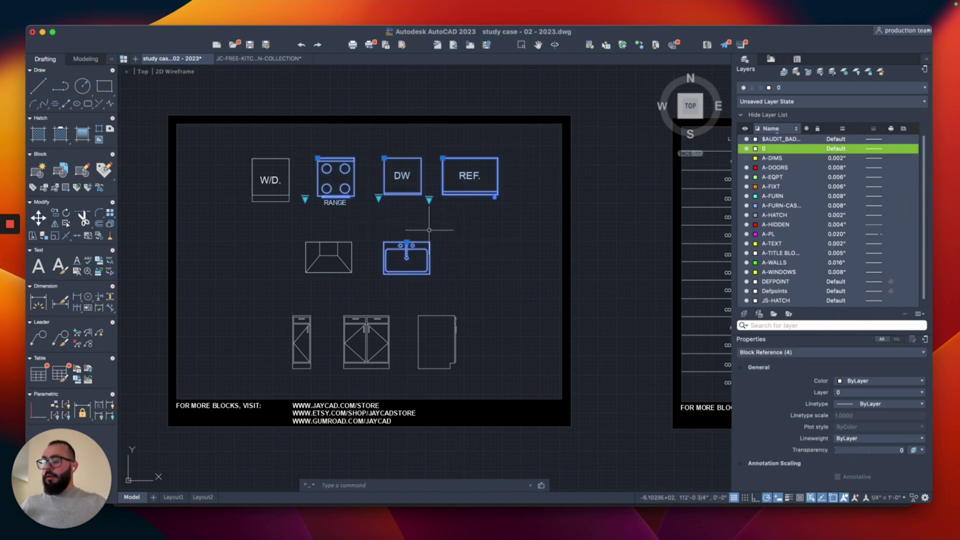
{"action": "type", "text": "co"}
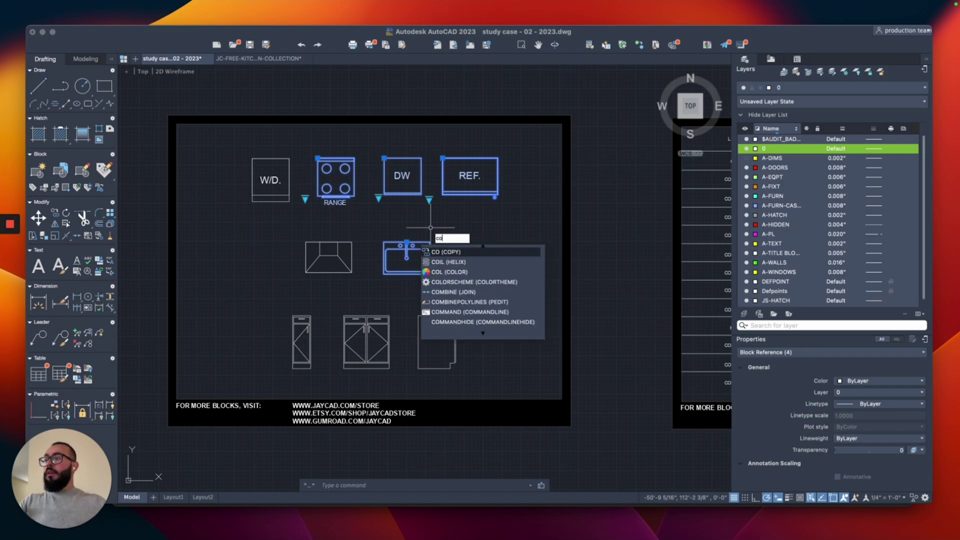
{"action": "key", "text": "Return"}
{"action": "left_click", "coordinate": [411, 220]}
{"action": "scroll", "coordinate": [424, 223], "scroll_direction": "down", "scroll_amount": 5}
{"action": "middle_click_drag", "start_coordinate": [675, 406], "coordinate": [428, 277]}
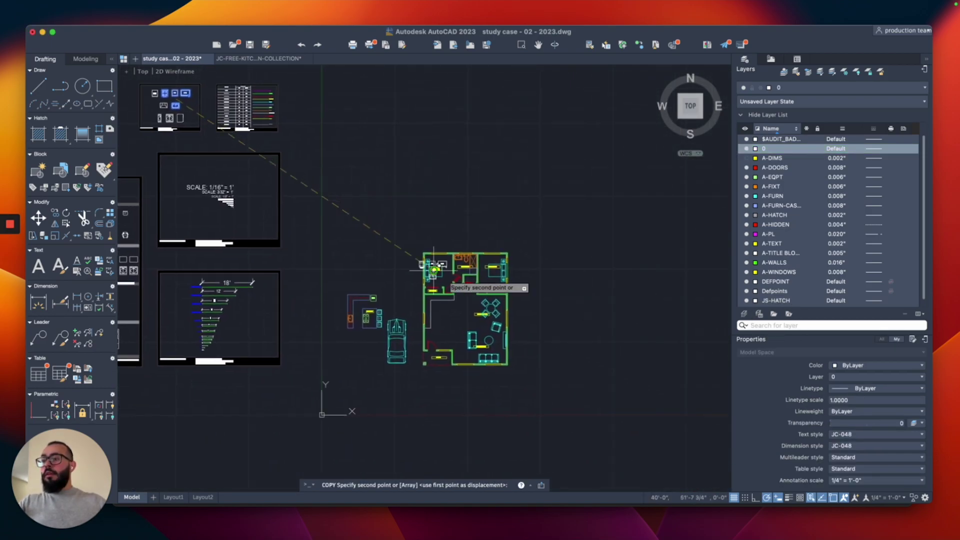
{"action": "scroll", "coordinate": [469, 312], "scroll_direction": "up", "scroll_amount": 3}
{"action": "scroll", "coordinate": [277, 250], "scroll_direction": "up", "scroll_amount": 5}
{"action": "left_click", "coordinate": [316, 238]}
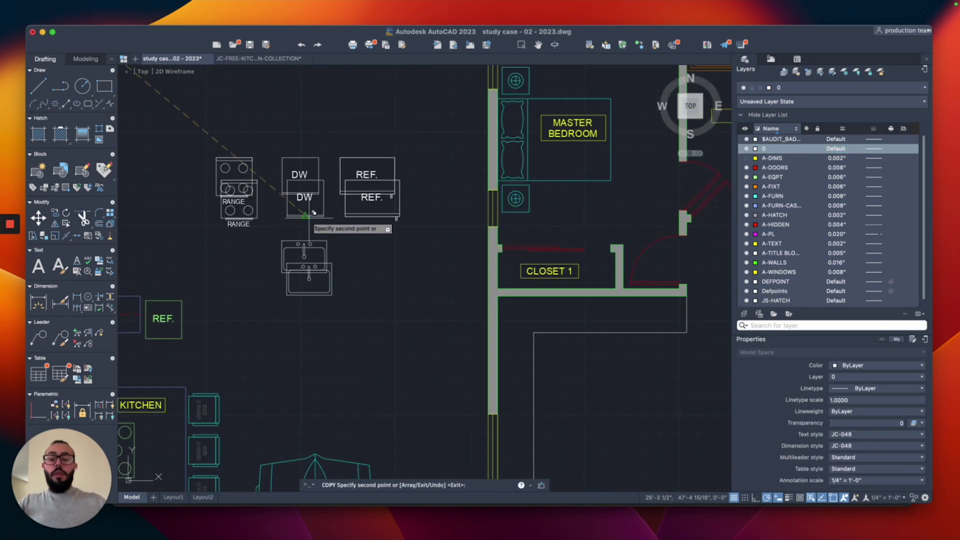
{"action": "key", "text": "Escape"}
Copy the square refrigerator block from the block sheet's refrigerator section to beside the sink block next to the floor plan.
{"action": "scroll", "coordinate": [307, 212], "scroll_direction": "down", "scroll_amount": 7}
{"action": "scroll", "coordinate": [319, 225], "scroll_direction": "down", "scroll_amount": 3}
{"action": "middle_click_drag", "start_coordinate": [210, 227], "coordinate": [589, 231]}
{"action": "middle_click_drag", "start_coordinate": [310, 209], "coordinate": [442, 228]}
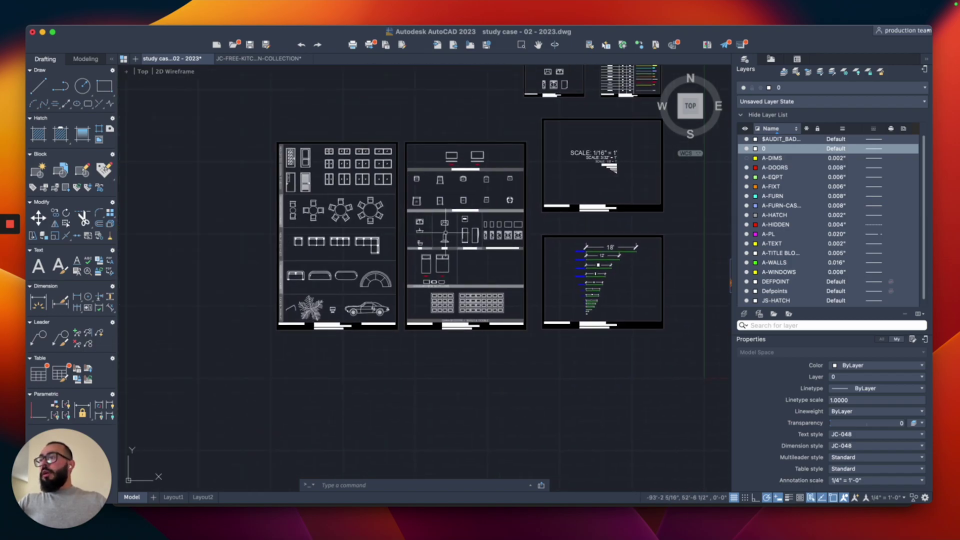
{"action": "scroll", "coordinate": [461, 230], "scroll_direction": "up", "scroll_amount": 8}
{"action": "middle_click_drag", "start_coordinate": [519, 228], "coordinate": [440, 233]}
{"action": "scroll", "coordinate": [400, 197], "scroll_direction": "up", "scroll_amount": 3}
{"action": "left_click", "coordinate": [399, 199]}
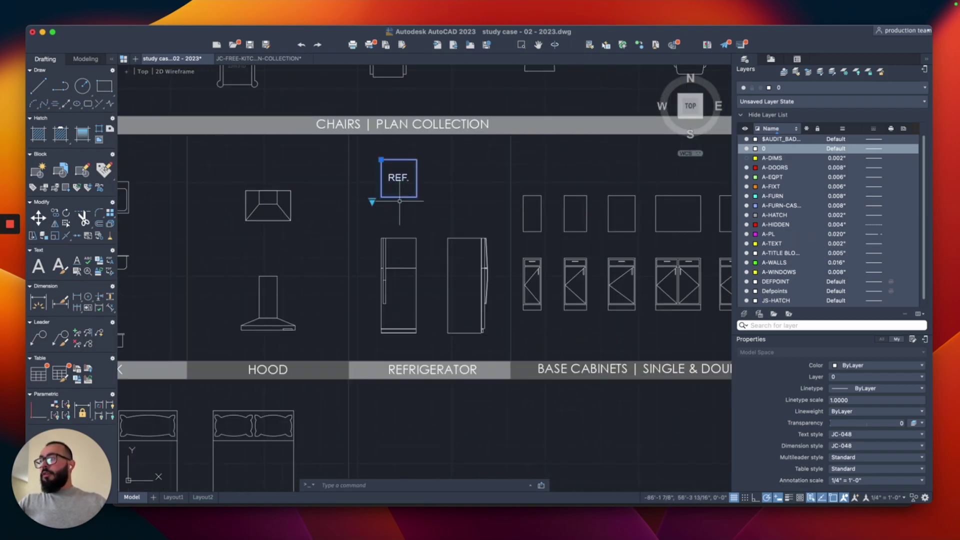
{"action": "middle_click_drag", "start_coordinate": [423, 170], "coordinate": [402, 188]}
{"action": "type", "text": "copy"}
{"action": "key", "text": "Return"}
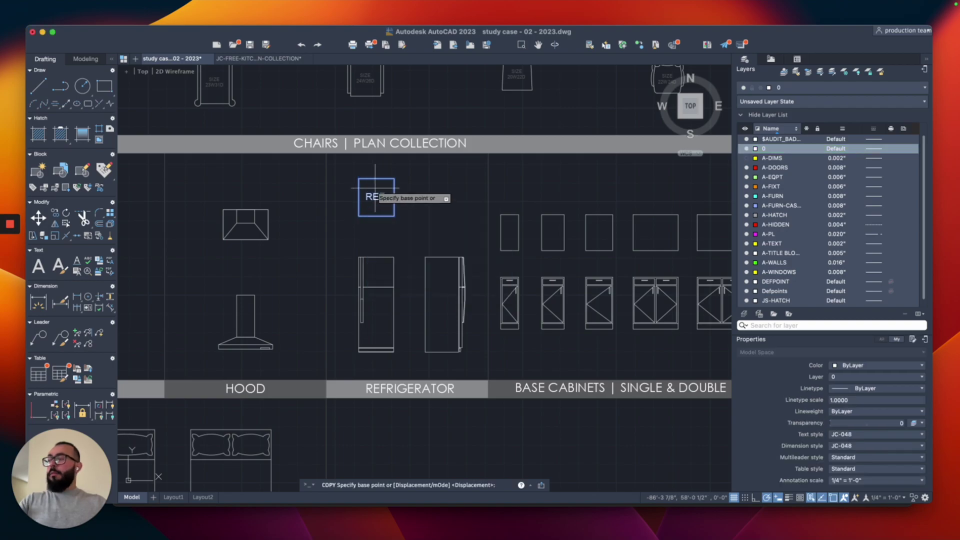
{"action": "left_click", "coordinate": [376, 196]}
{"action": "scroll", "coordinate": [375, 196], "scroll_direction": "down", "scroll_amount": 4}
{"action": "middle_click_drag", "start_coordinate": [428, 216], "coordinate": [338, 226]}
{"action": "scroll", "coordinate": [324, 214], "scroll_direction": "down", "scroll_amount": 5}
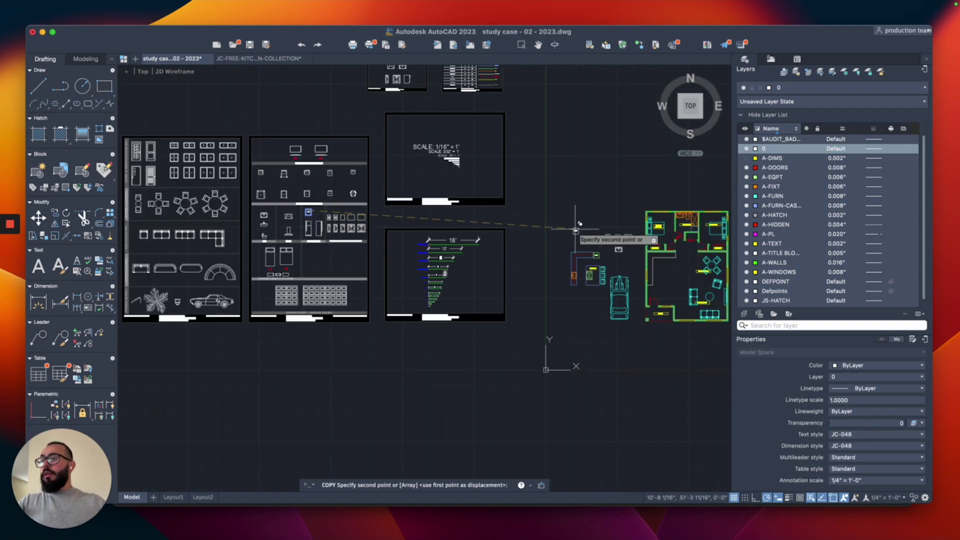
{"action": "middle_click_drag", "start_coordinate": [638, 249], "coordinate": [422, 248]}
{"action": "scroll", "coordinate": [418, 246], "scroll_direction": "up", "scroll_amount": 8}
{"action": "scroll", "coordinate": [384, 246], "scroll_direction": "up", "scroll_amount": 2}
{"action": "left_click", "coordinate": [354, 283]}
{"action": "scroll", "coordinate": [356, 267], "scroll_direction": "down", "scroll_amount": 4}
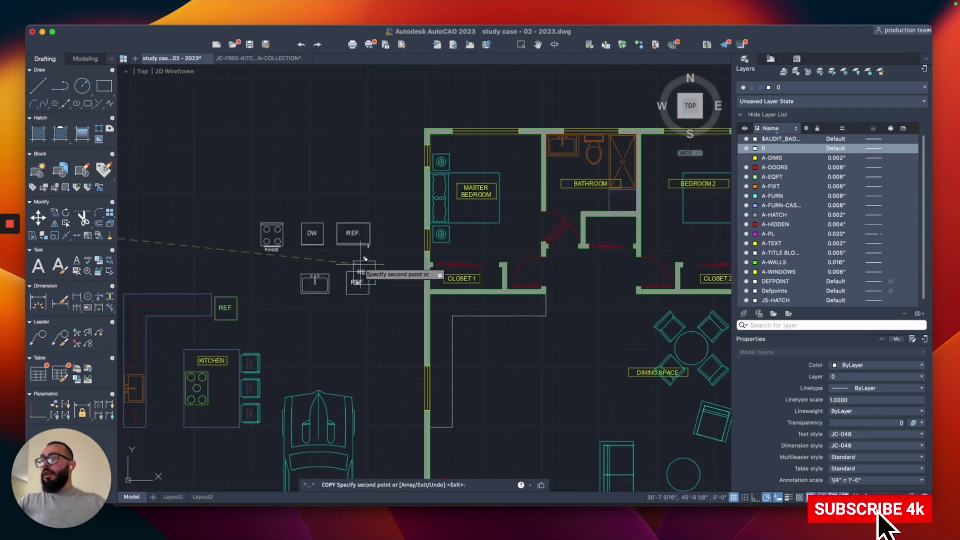
{"action": "middle_click_drag", "start_coordinate": [366, 263], "coordinate": [314, 224]}
{"action": "key", "text": "Escape"}
Shorten the countertop leg below Closet 1 by pulling its free end back 36" along the wall.
{"action": "scroll", "coordinate": [313, 275], "scroll_direction": "up", "scroll_amount": 2}
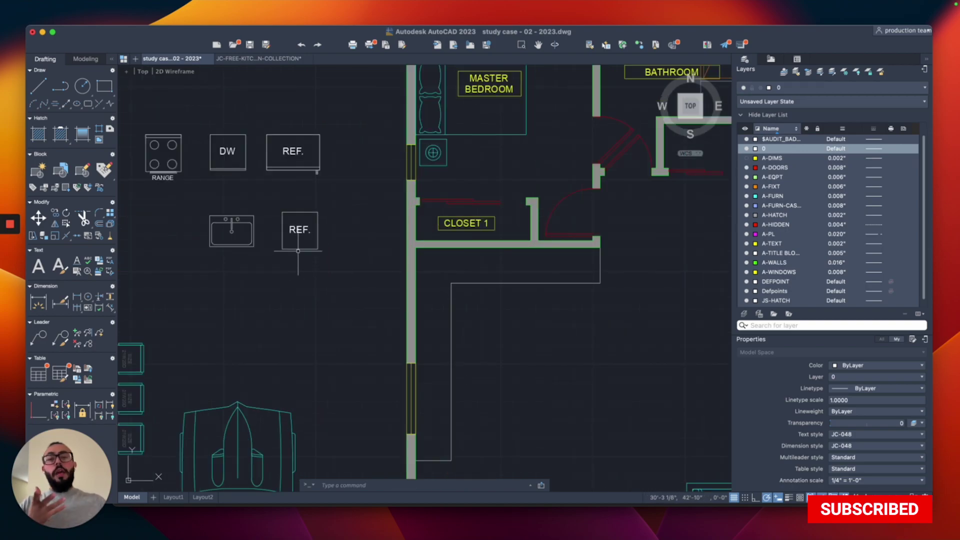
{"action": "mouse_move", "coordinate": [245, 240]}
{"action": "middle_mouse_down"}
{"action": "mouse_move", "coordinate": [359, 261]}
{"action": "mouse_move", "coordinate": [341, 223]}
{"action": "middle_mouse_up"}
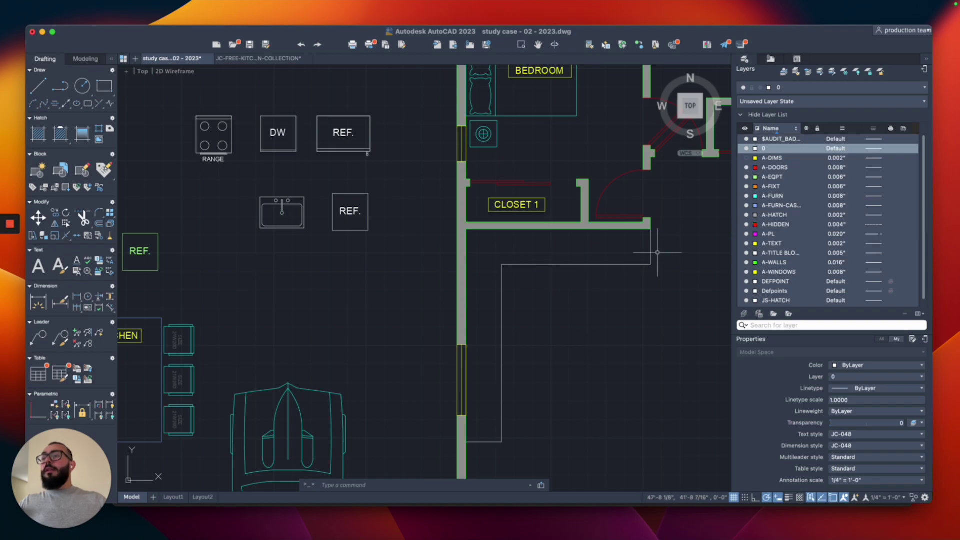
{"action": "left_click", "coordinate": [658, 253]}
{"action": "left_click", "coordinate": [639, 237]}
{"action": "left_click", "coordinate": [651, 247]}
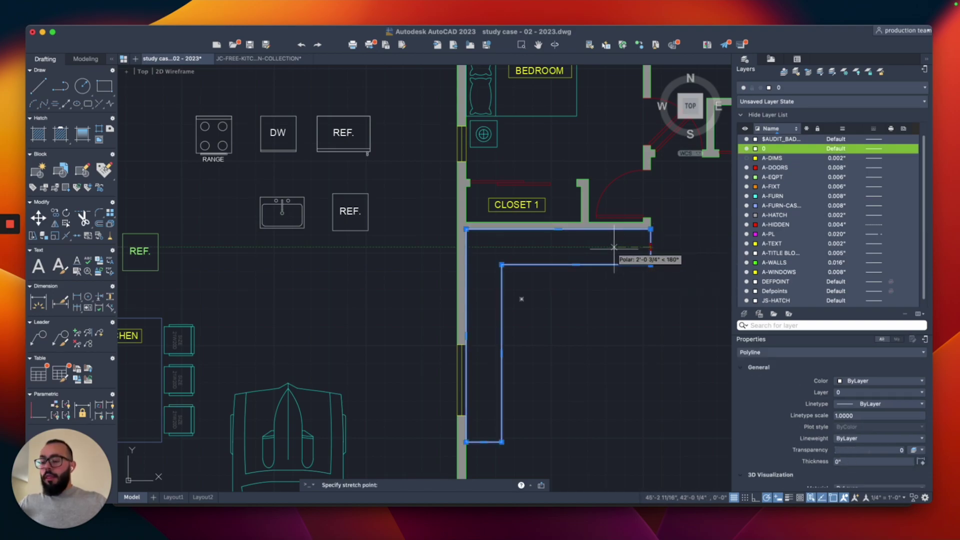
{"action": "type", "text": "36"}
{"action": "key", "text": "Return"}
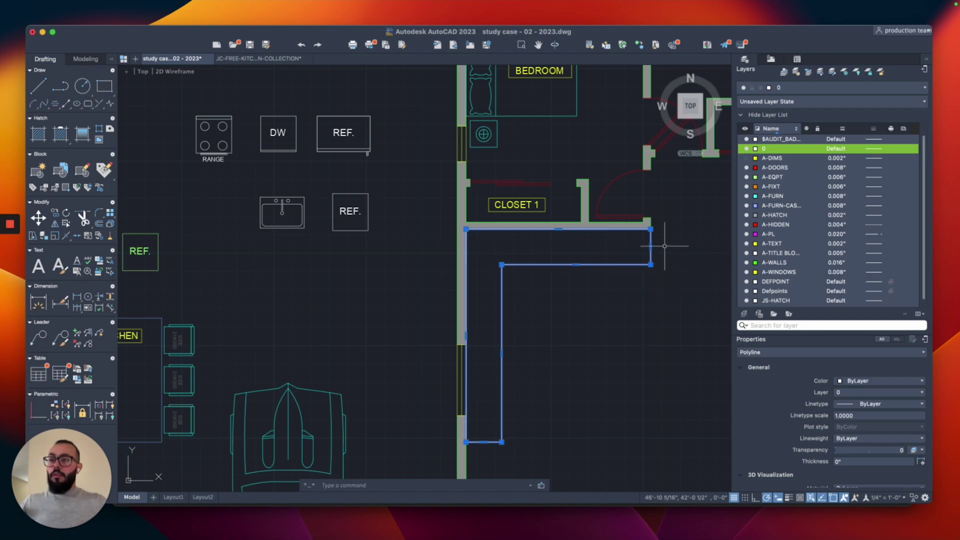
{"action": "scroll", "coordinate": [669, 246], "scroll_direction": "up", "scroll_amount": 2}
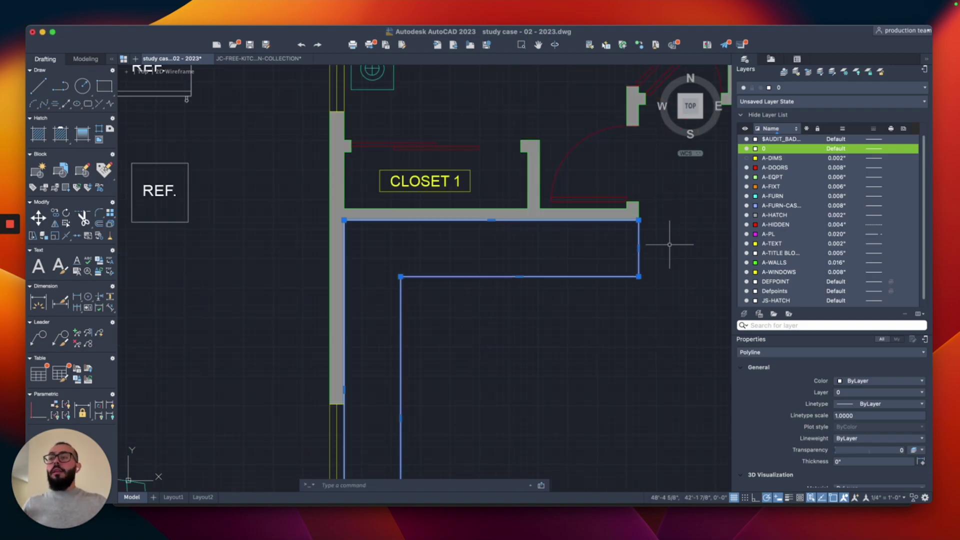
{"action": "left_click", "coordinate": [638, 249]}
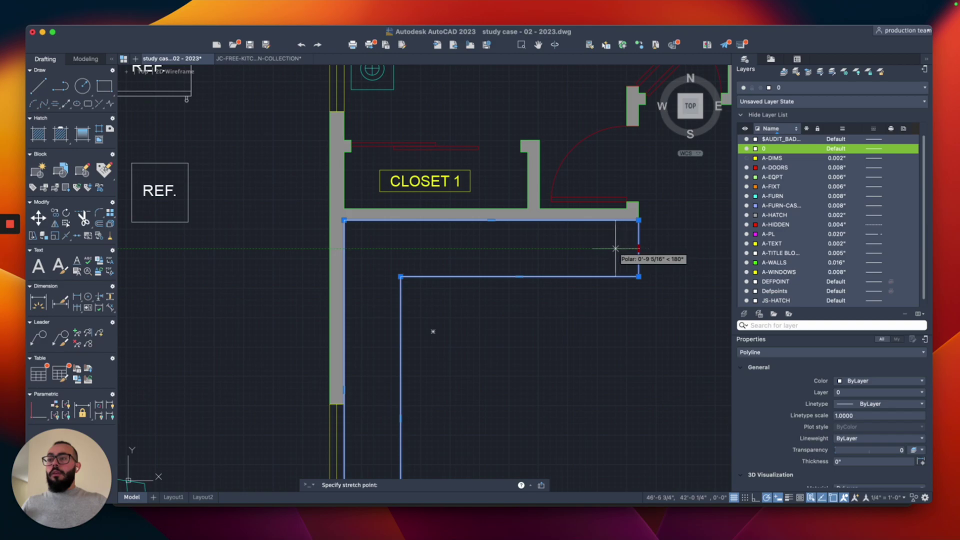
{"action": "type", "text": "36"}
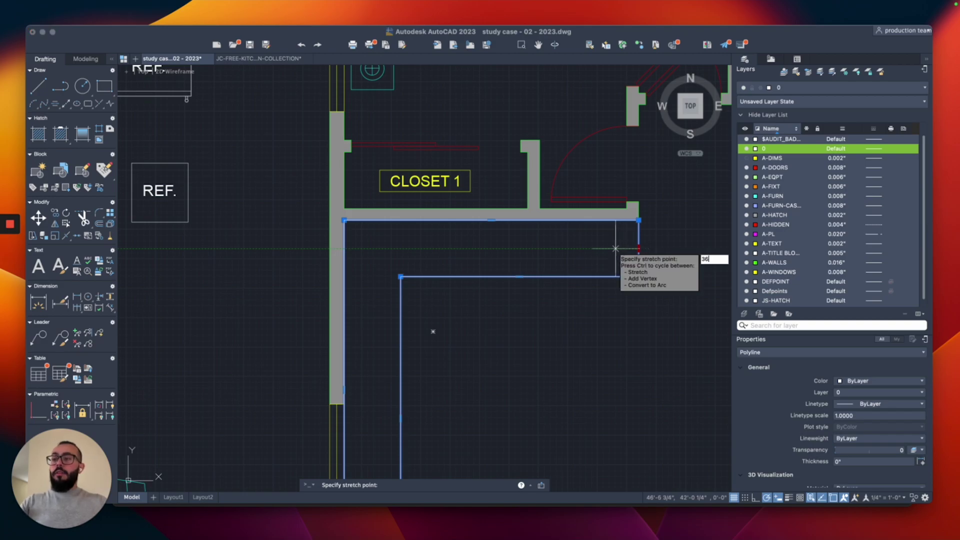
{"action": "key", "text": "Return"}
{"action": "key", "text": "Escape"}
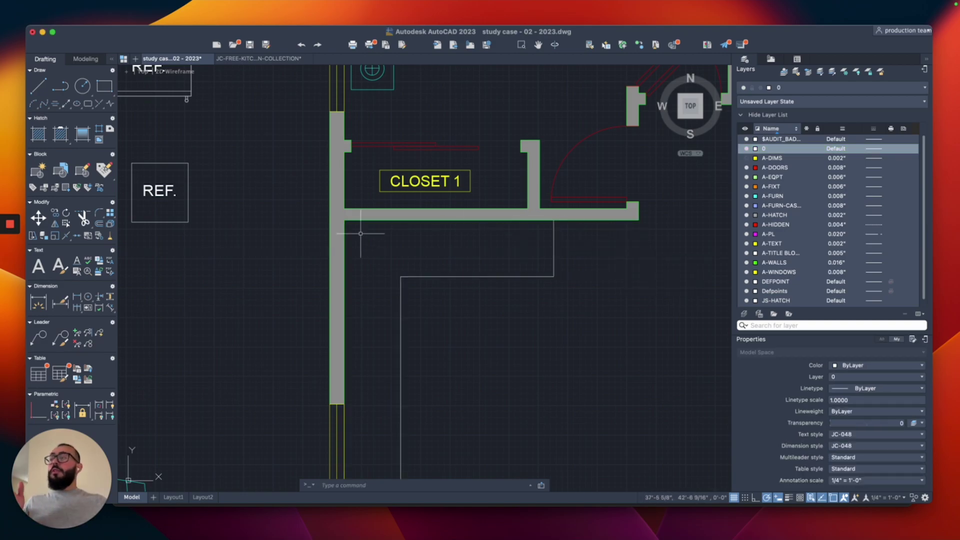
Move the wide refrigerator block against the wall below Closet 1, its upper corner meeting the countertop's end corner.
{"action": "middle_click_drag", "start_coordinate": [343, 226], "coordinate": [425, 308]}
{"action": "scroll", "coordinate": [357, 251], "scroll_direction": "down", "scroll_amount": 2}
{"action": "left_click", "coordinate": [280, 205]}
{"action": "scroll", "coordinate": [258, 174], "scroll_direction": "up", "scroll_amount": 2}
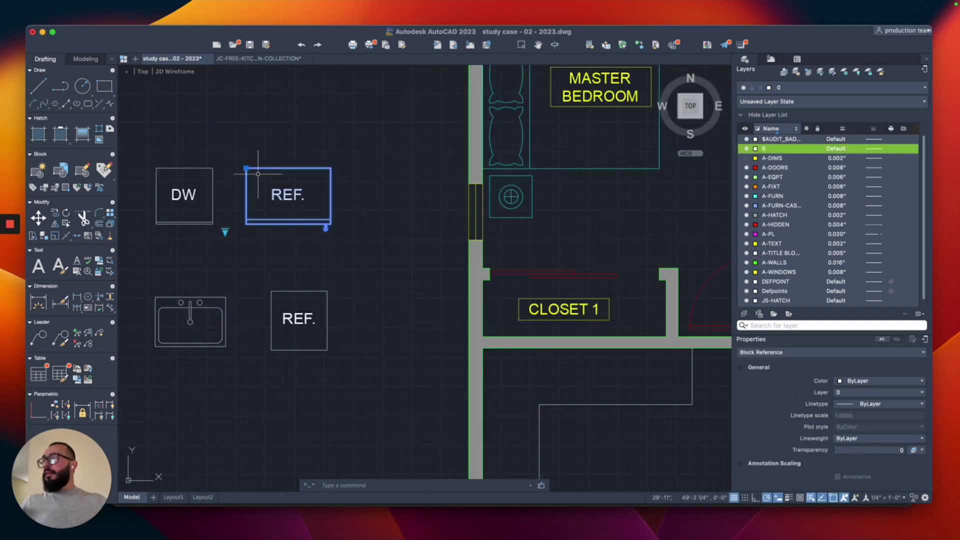
{"action": "type", "text": "m"}
{"action": "key", "text": "Return"}
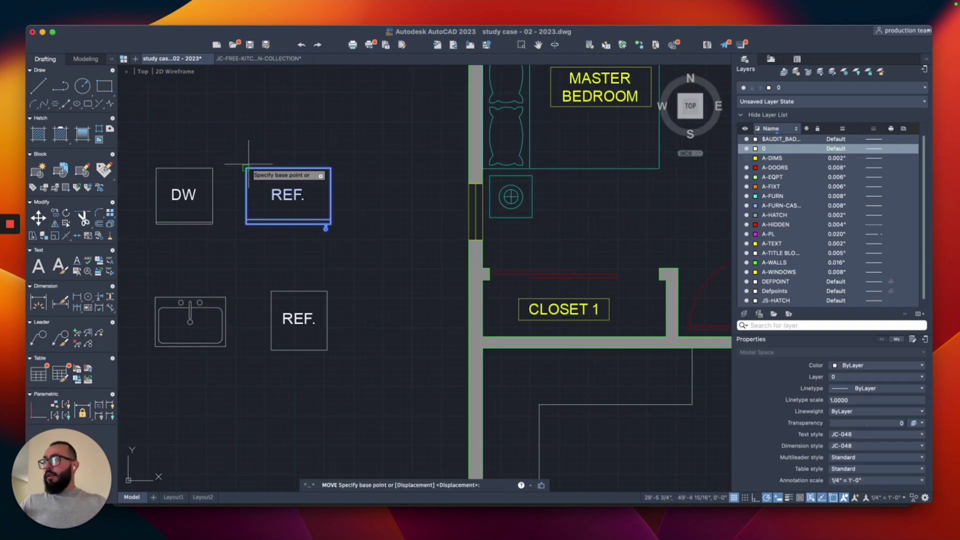
{"action": "left_click", "coordinate": [245, 168]}
{"action": "middle_click_drag", "start_coordinate": [403, 253], "coordinate": [186, 177]}
{"action": "scroll", "coordinate": [444, 280], "scroll_direction": "up", "scroll_amount": 2}
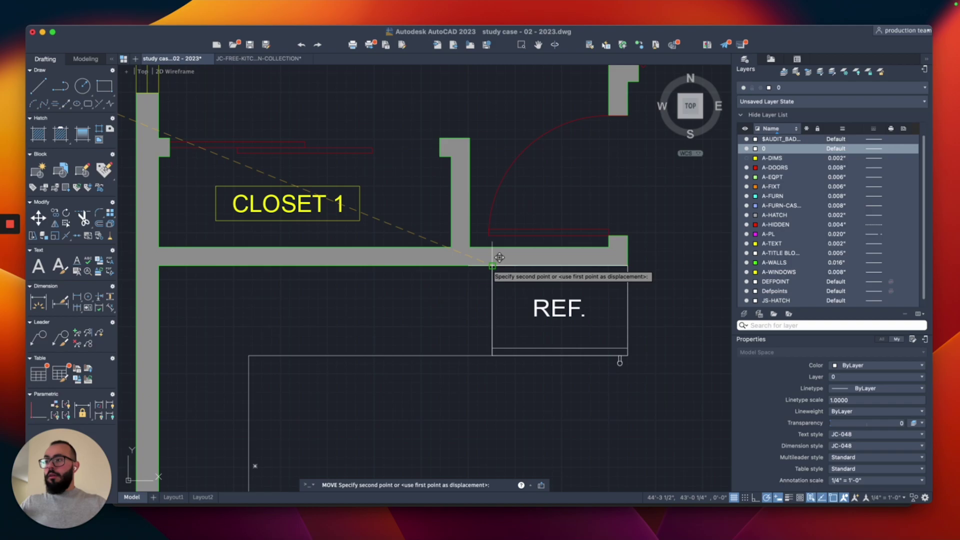
{"action": "left_click", "coordinate": [491, 265]}
Move the refrigerator block slightly down to leave a small gap between it and the wall behind.
{"action": "left_click", "coordinate": [616, 324]}
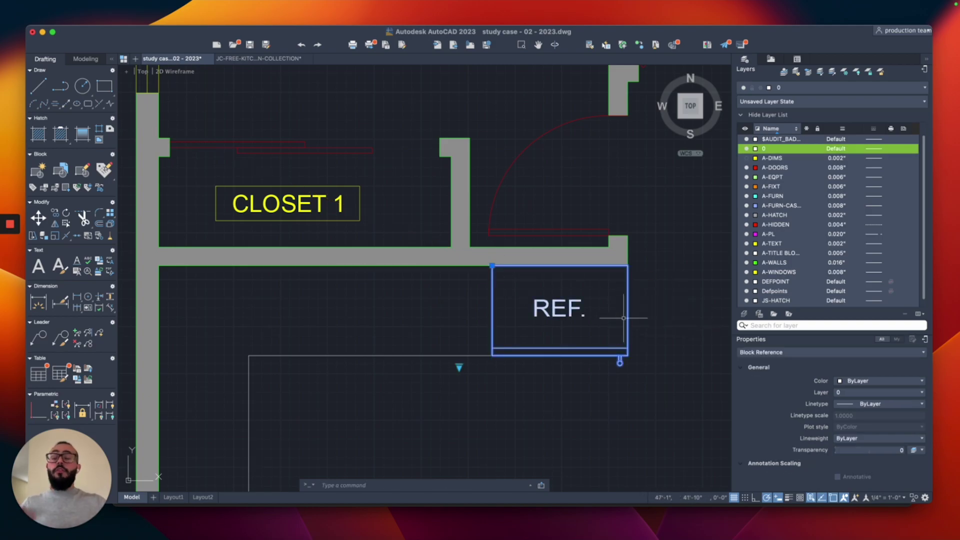
{"action": "right_click", "coordinate": [647, 298]}
{"action": "left_click", "coordinate": [660, 318]}
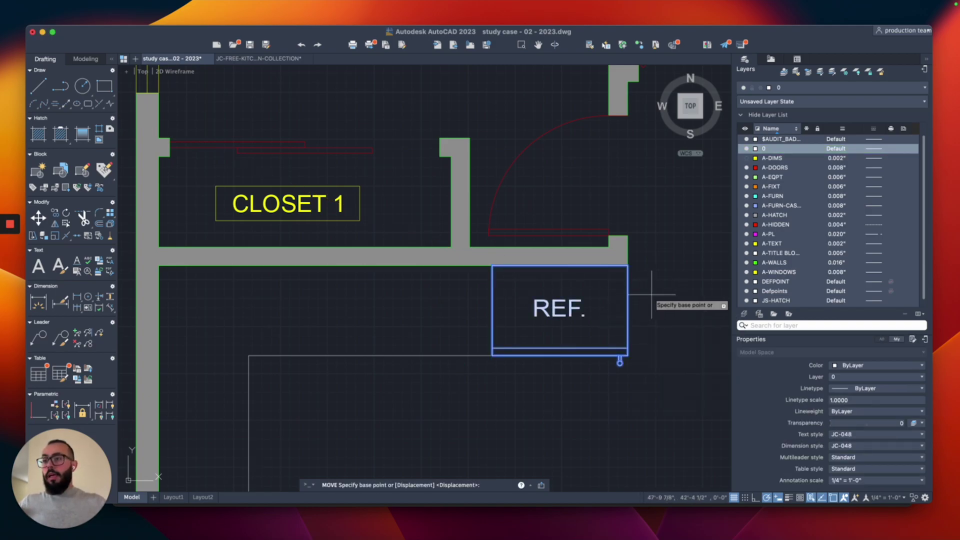
{"action": "left_click", "coordinate": [652, 295]}
{"action": "left_click", "coordinate": [652, 299]}
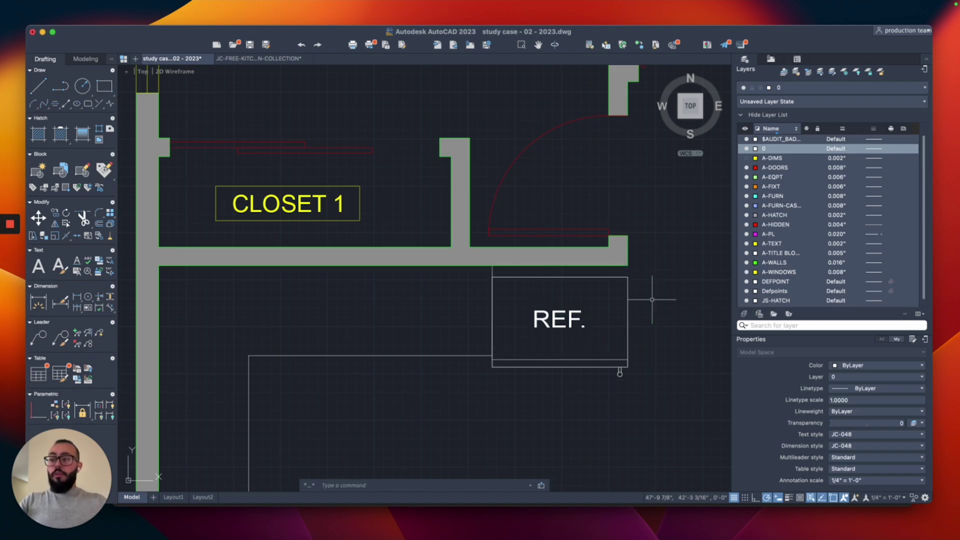
Pull the countertop's free end back slightly from the refrigerator to leave a small gap between them.
{"action": "scroll", "coordinate": [587, 306], "scroll_direction": "down", "scroll_amount": 2}
{"action": "middle_click_drag", "start_coordinate": [502, 324], "coordinate": [535, 285]}
{"action": "left_click", "coordinate": [532, 288]}
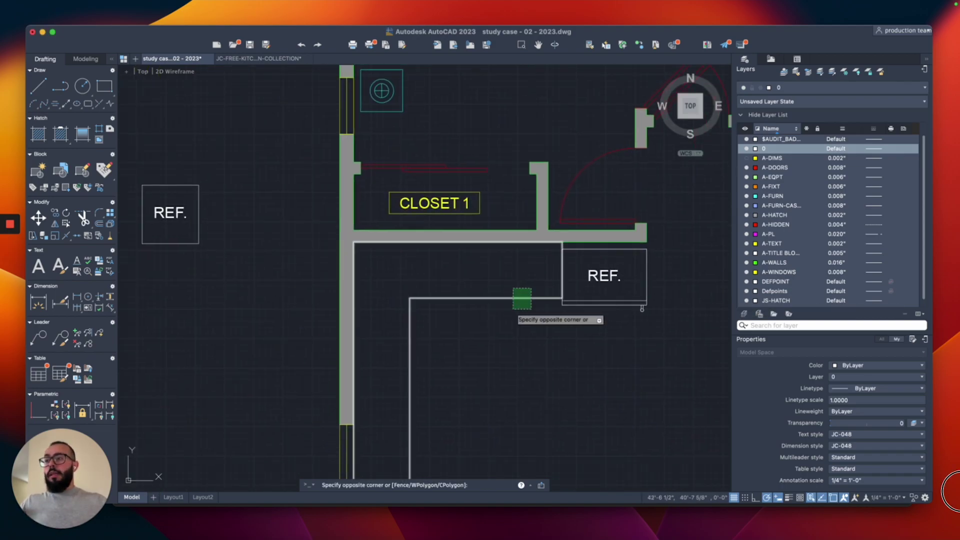
{"action": "left_click", "coordinate": [512, 308]}
{"action": "left_click", "coordinate": [562, 270]}
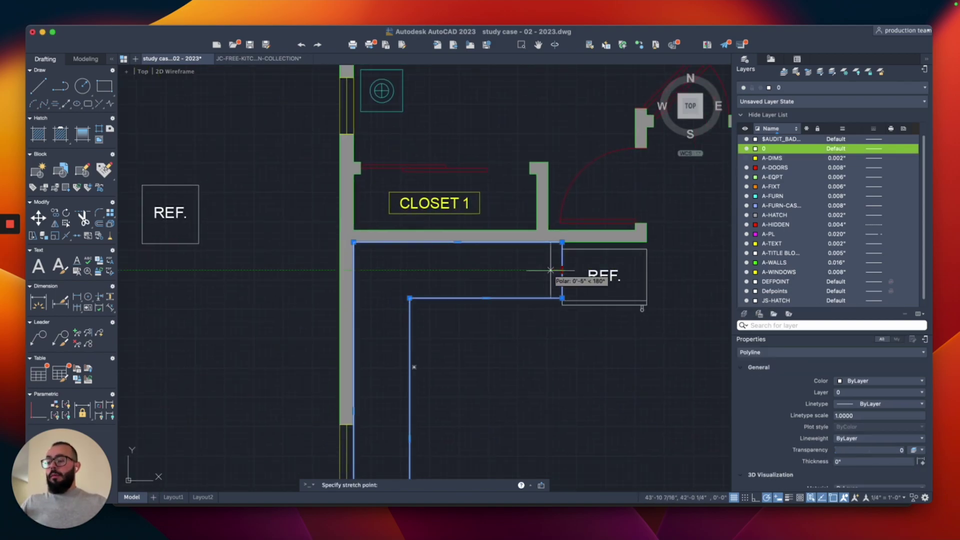
{"action": "left_click", "coordinate": [550, 270]}
{"action": "scroll", "coordinate": [525, 271], "scroll_direction": "down", "scroll_amount": 2}
{"action": "middle_click_drag", "start_coordinate": [489, 310], "coordinate": [429, 249]}
{"action": "scroll", "coordinate": [398, 294], "scroll_direction": "up", "scroll_amount": 3}
{"action": "left_click", "coordinate": [415, 243]}
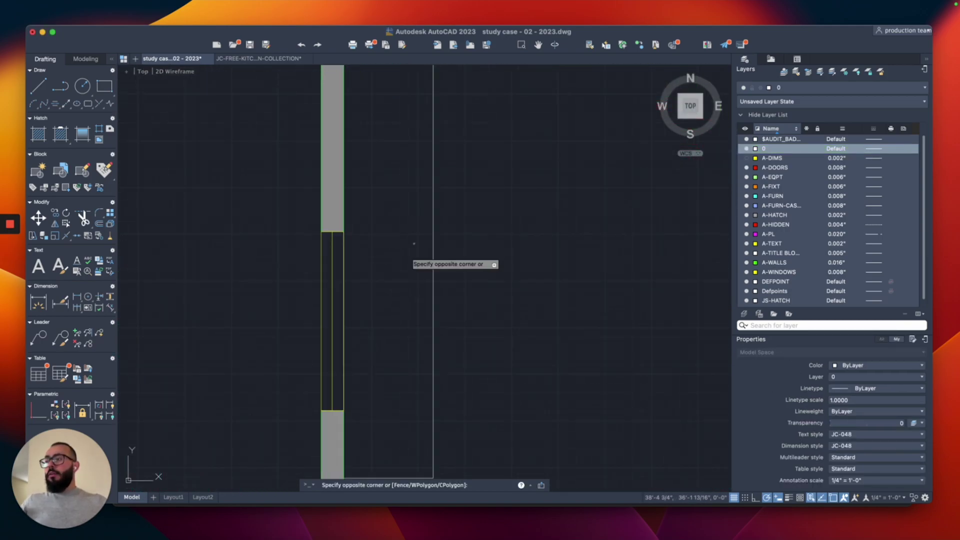
{"action": "left_click", "coordinate": [360, 373]}
{"action": "scroll", "coordinate": [360, 368], "scroll_direction": "down", "scroll_amount": 2}
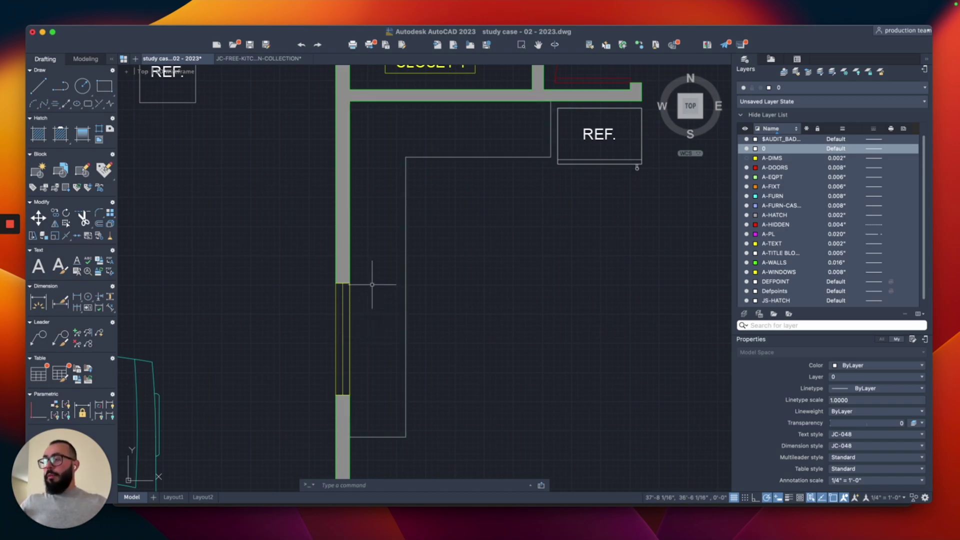
{"action": "left_click", "coordinate": [328, 406]}
{"action": "key", "text": "Return"}
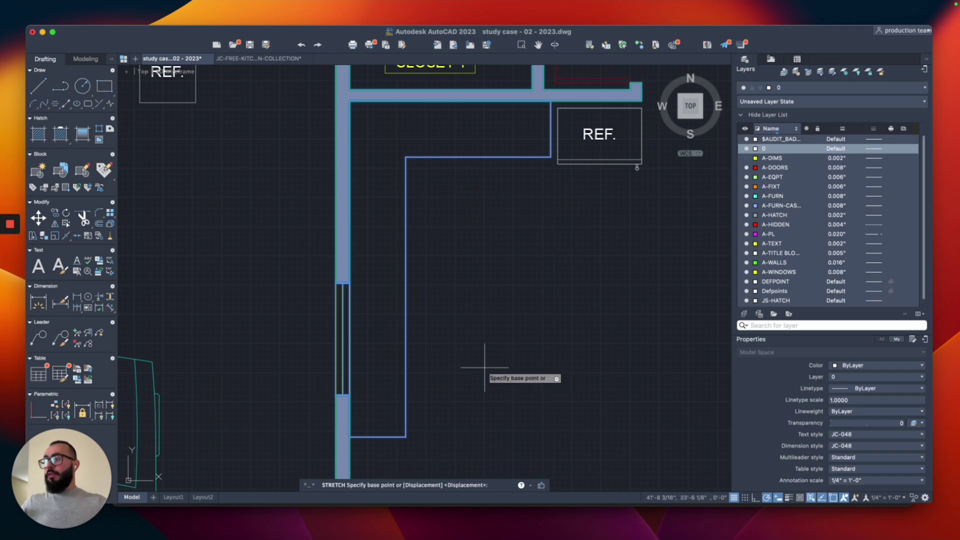
{"action": "left_click", "coordinate": [484, 366]}
{"action": "key", "text": "Escape"}
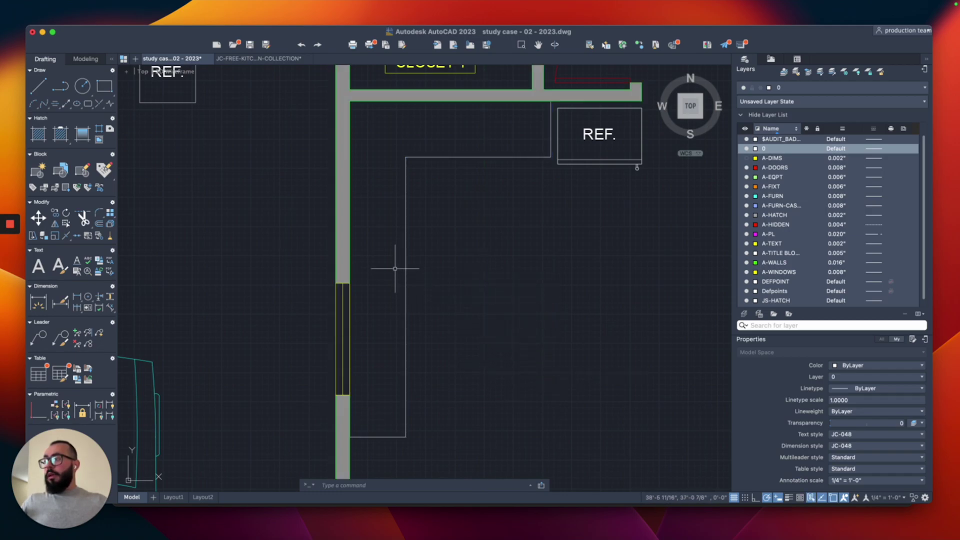
{"action": "key", "text": "Return"}
{"action": "left_click", "coordinate": [378, 264]}
{"action": "left_click", "coordinate": [311, 407]}
{"action": "key", "text": "Return"}
{"action": "left_click", "coordinate": [310, 377]}
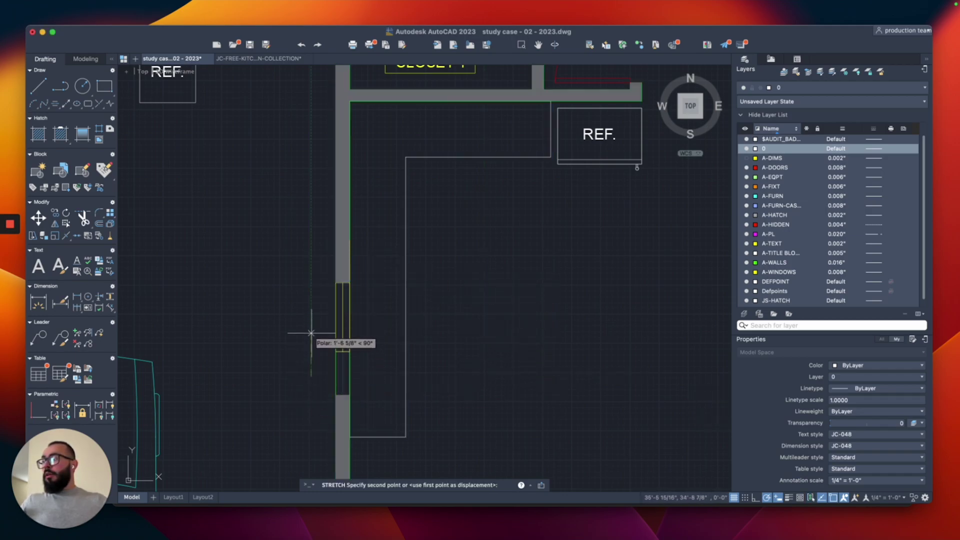
{"action": "key", "text": "Escape"}
Delete the wall hatch and move the window beside the countertop 48" up along its wall.
{"action": "left_click", "coordinate": [345, 249]}
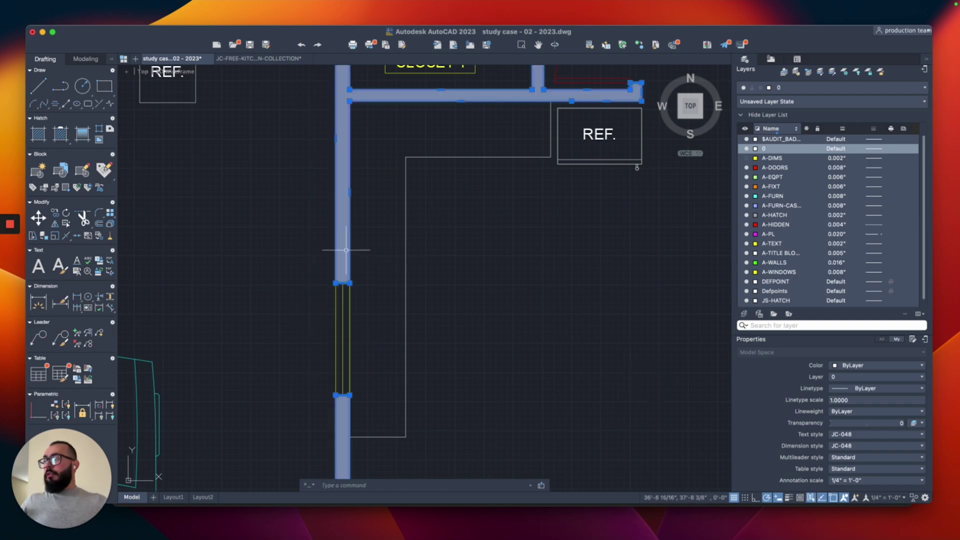
{"action": "key", "text": "Delete"}
{"action": "type", "text": "s"}
{"action": "key", "text": "Return"}
{"action": "left_click", "coordinate": [370, 264]}
{"action": "left_click", "coordinate": [308, 414]}
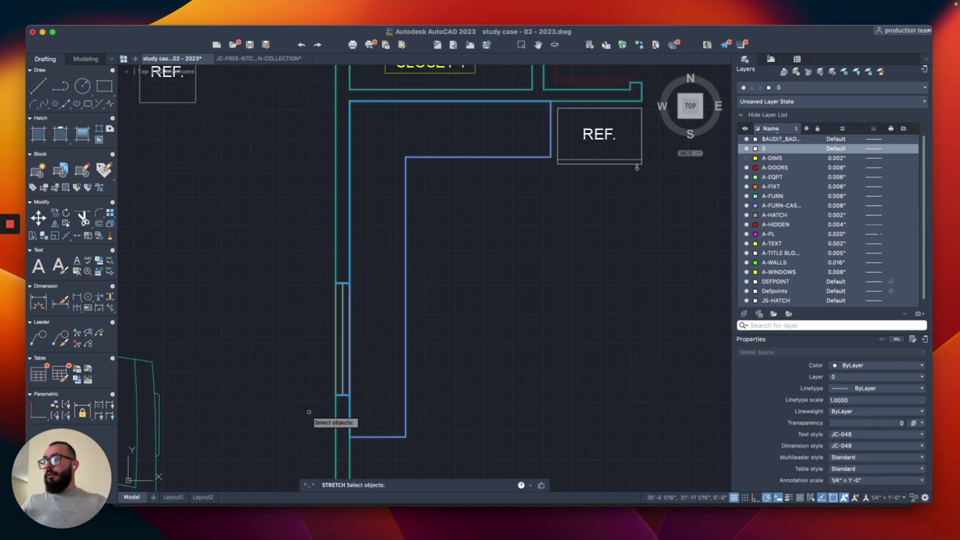
{"action": "key", "text": "Return"}
{"action": "left_click", "coordinate": [455, 388]}
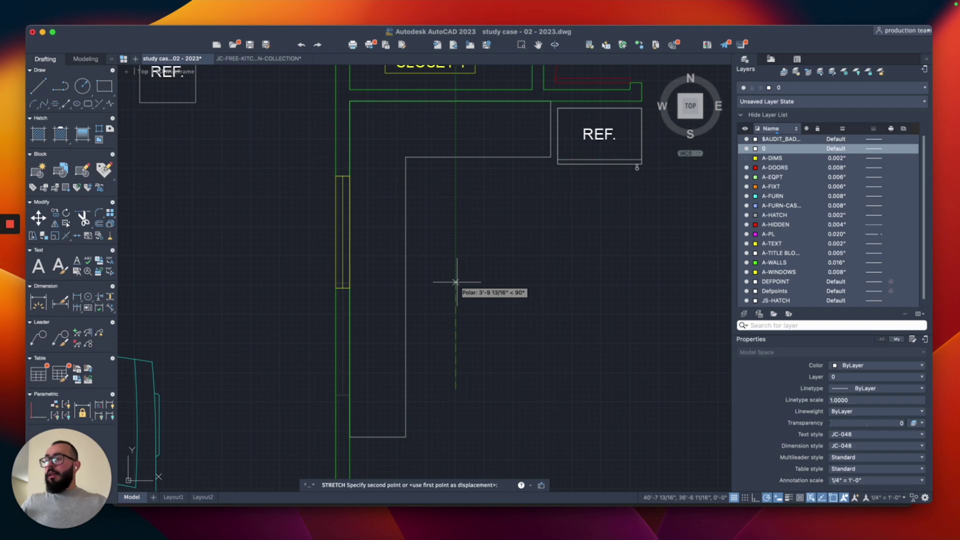
{"action": "type", "text": "48"}
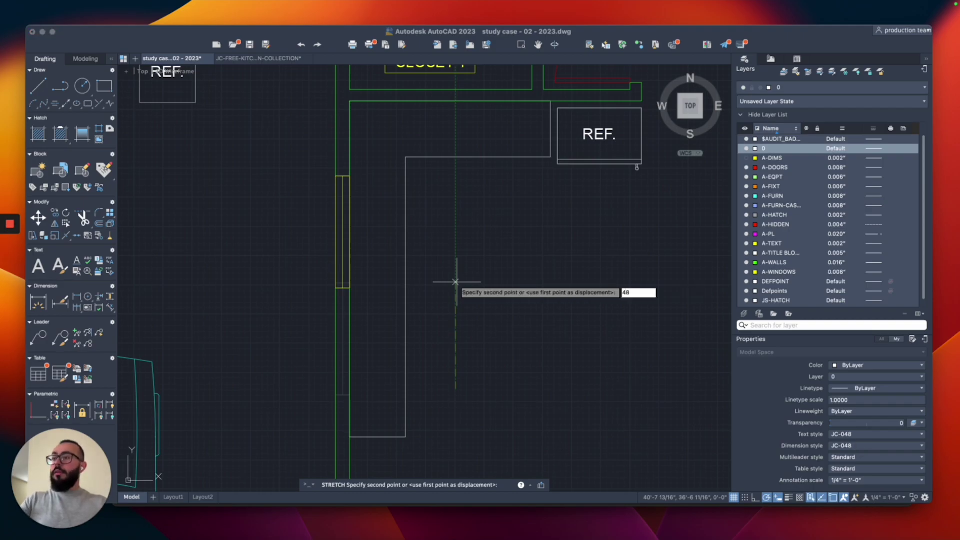
{"action": "key", "text": "Return"}
Draw a closed polyline island 5' wide and 7' long, starting 36" out from the countertop's lower outer corner.
{"action": "middle_click_drag", "start_coordinate": [456, 316], "coordinate": [412, 312]}
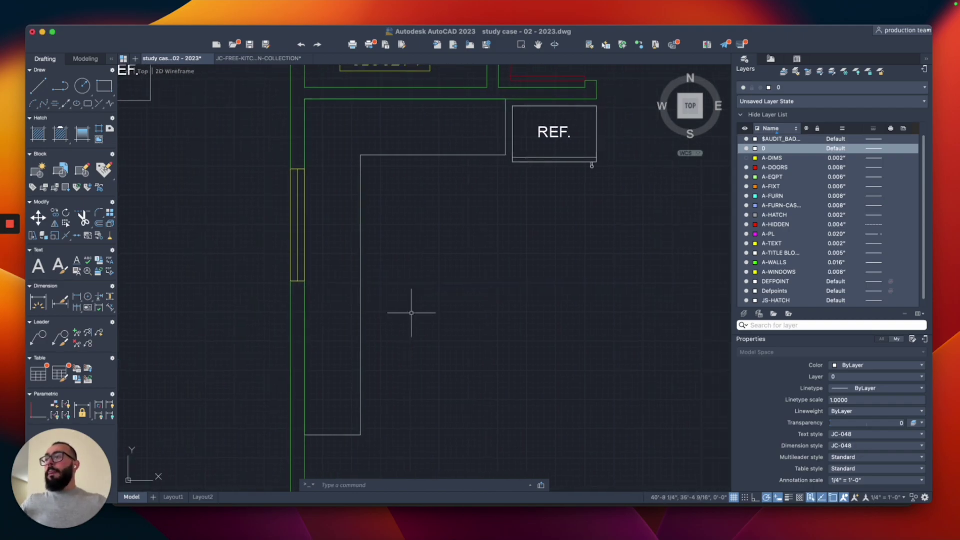
{"action": "type", "text": "pl"}
{"action": "key", "text": "Return"}
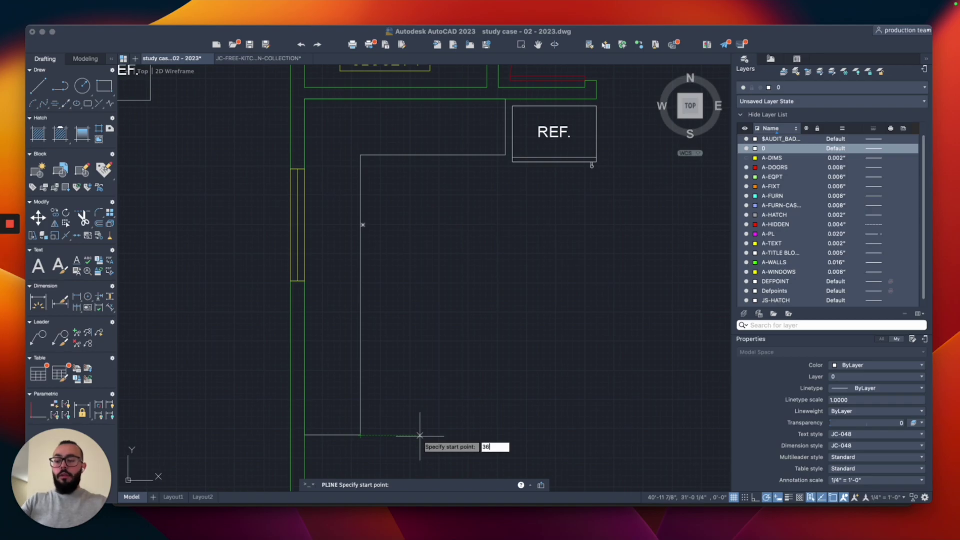
{"action": "type", "text": "36"}
{"action": "key", "text": "Return"}
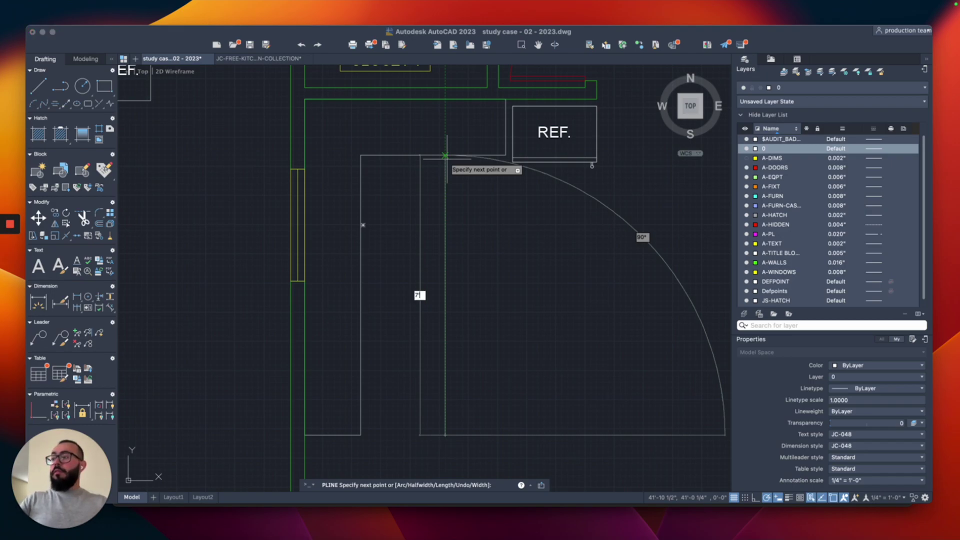
{"action": "type", "text": "7'"}
{"action": "key", "text": "Return"}
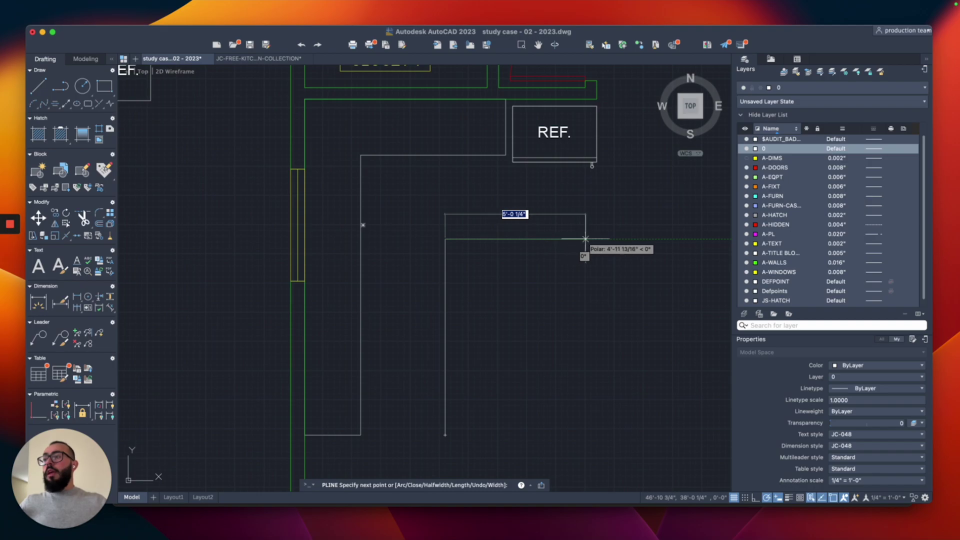
{"action": "type", "text": "5"}
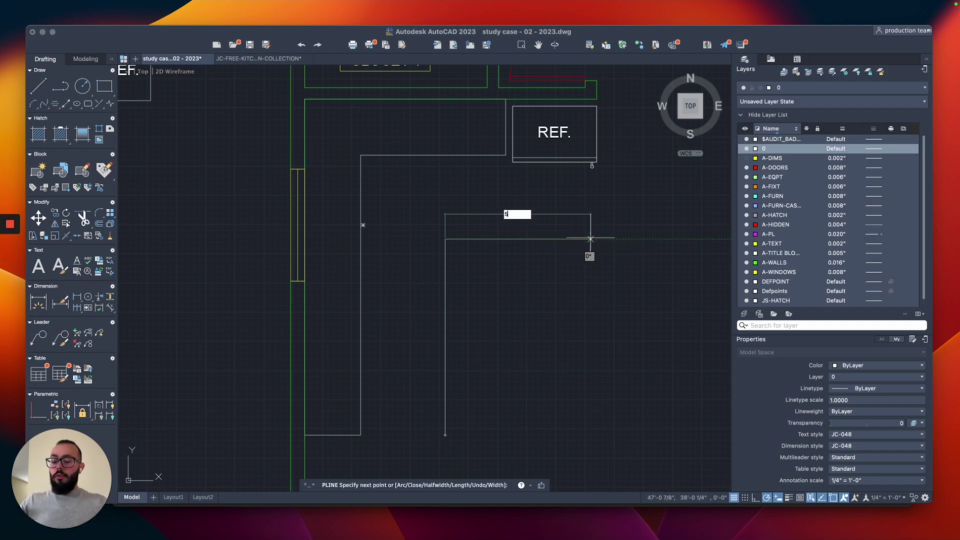
{"action": "key", "text": "Return"}
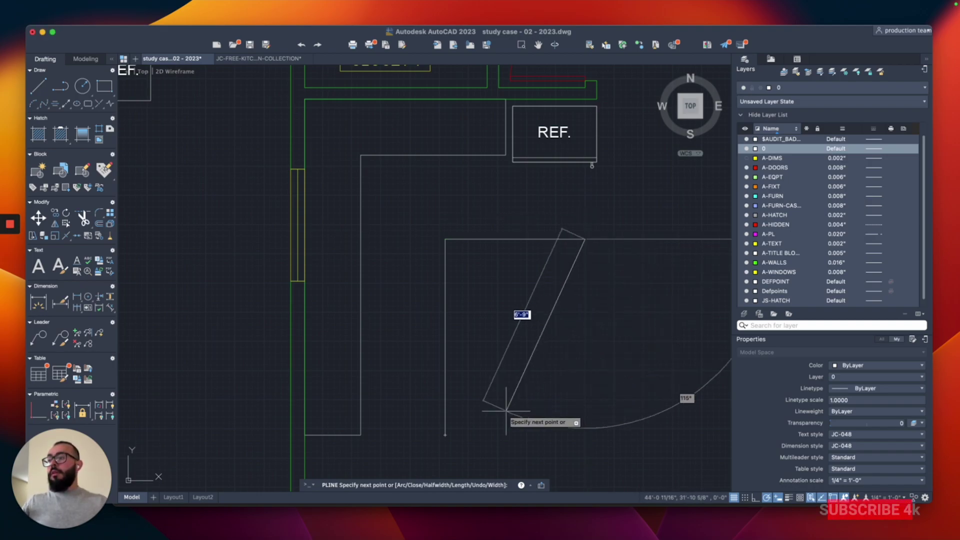
{"action": "left_click", "coordinate": [584, 435]}
{"action": "left_click", "coordinate": [445, 435]}
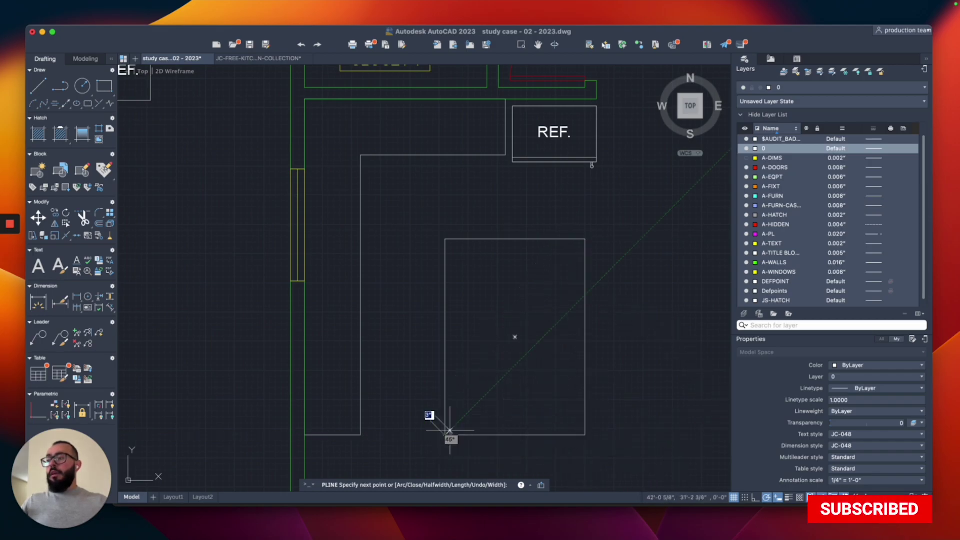
{"action": "key", "text": "Return"}
Copy the sink block to the midpoint of the island edge facing the countertop, using its faucet-side midpoint as base.
{"action": "scroll", "coordinate": [458, 343], "scroll_direction": "down", "scroll_amount": 5}
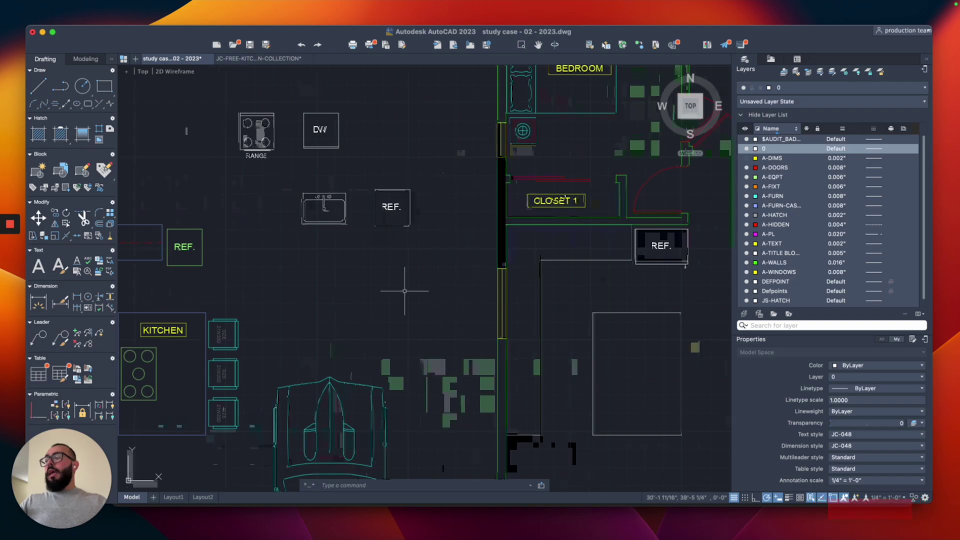
{"action": "scroll", "coordinate": [249, 112], "scroll_direction": "up", "scroll_amount": 3}
{"action": "left_click", "coordinate": [245, 192]}
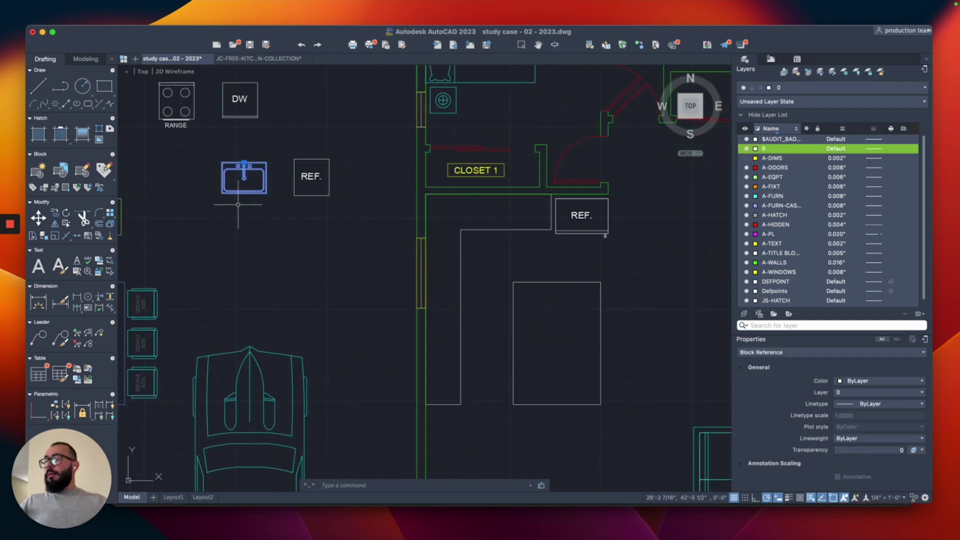
{"action": "type", "text": "co"}
{"action": "key", "text": "Return"}
{"action": "left_click", "coordinate": [244, 162]}
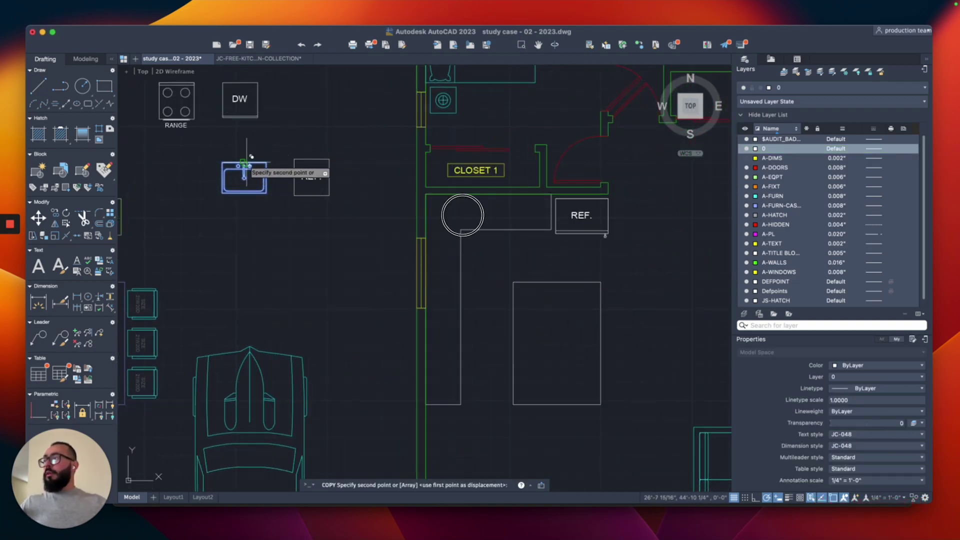
{"action": "middle_click_drag", "start_coordinate": [473, 318], "coordinate": [471, 317]}
{"action": "scroll", "coordinate": [471, 317], "scroll_direction": "up", "scroll_amount": 3}
{"action": "middle_click_drag", "start_coordinate": [411, 280], "coordinate": [399, 281]}
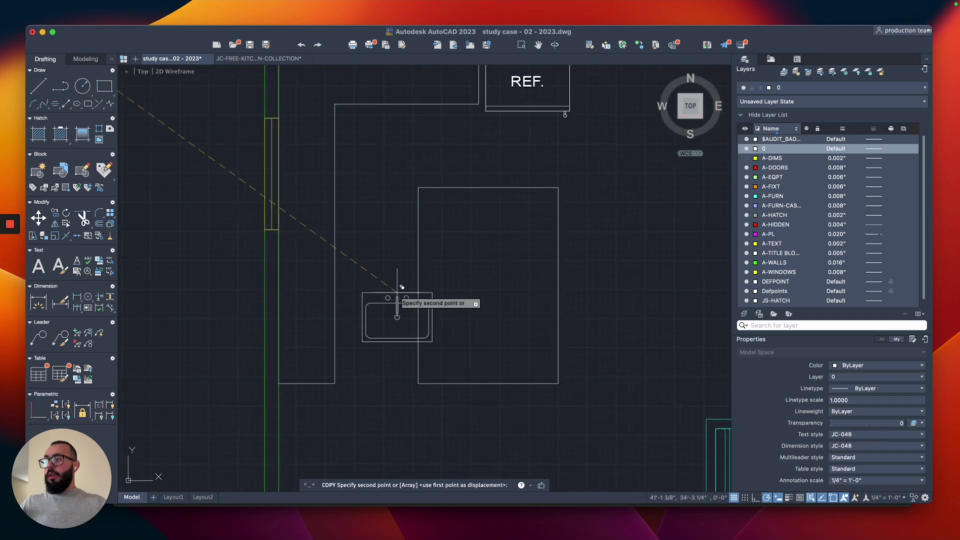
{"action": "left_click", "coordinate": [422, 281]}
{"action": "key", "text": "Escape"}
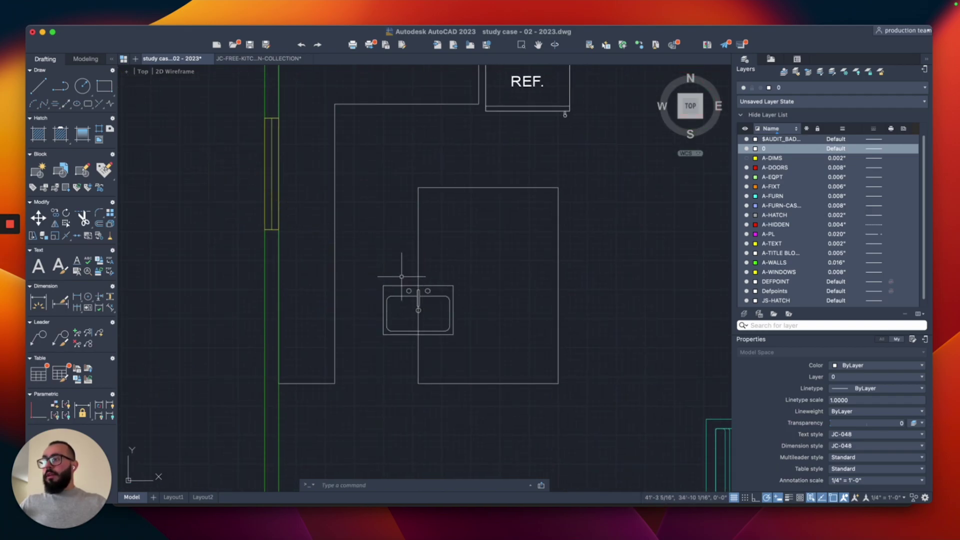
Rotate the copied sink to 270° about its faucet-side midpoint so its basin faces the countertop.
{"action": "left_click", "coordinate": [402, 271]}
{"action": "left_click", "coordinate": [407, 286]}
{"action": "scroll", "coordinate": [412, 278], "scroll_direction": "up", "scroll_amount": 3}
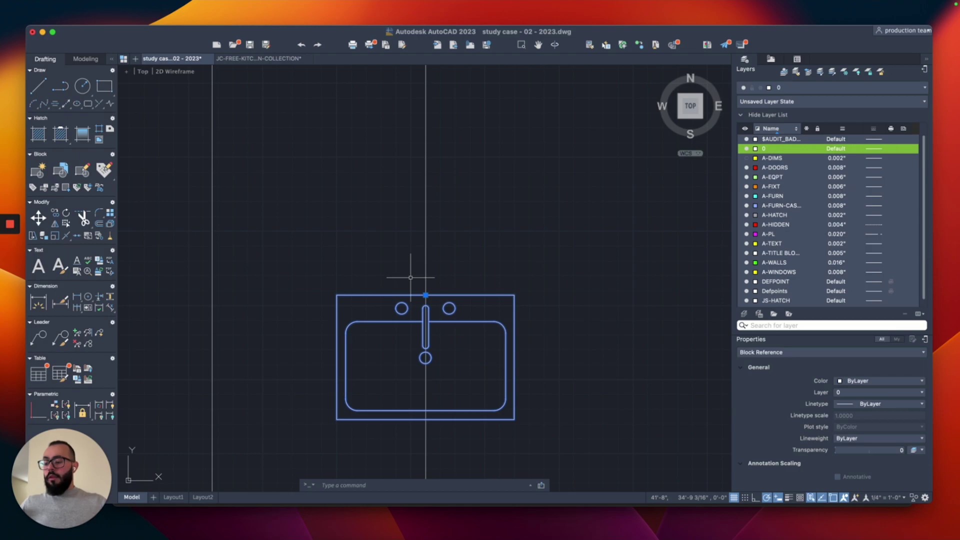
{"action": "type", "text": "ro"}
{"action": "key", "text": "Return"}
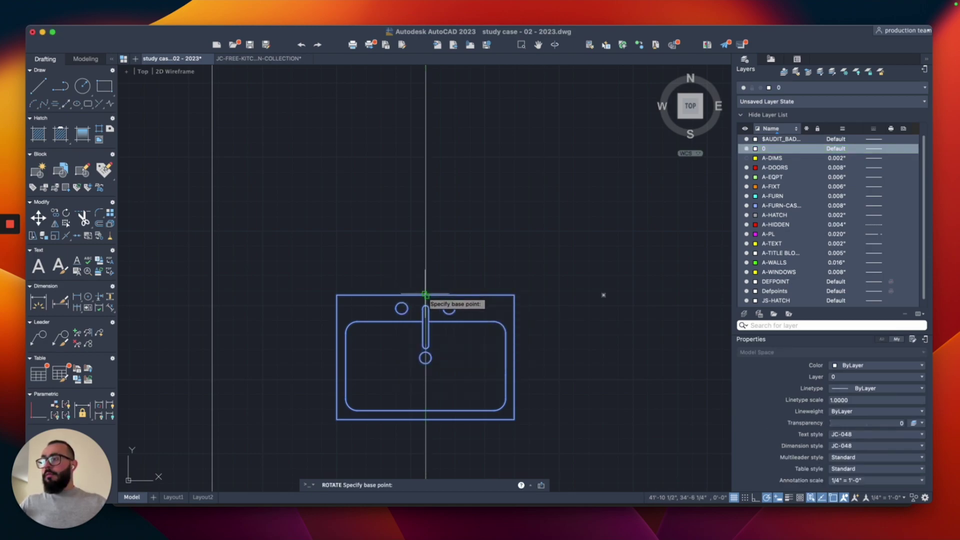
{"action": "scroll", "coordinate": [424, 295], "scroll_direction": "down", "scroll_amount": 2}
{"action": "left_click", "coordinate": [425, 295]}
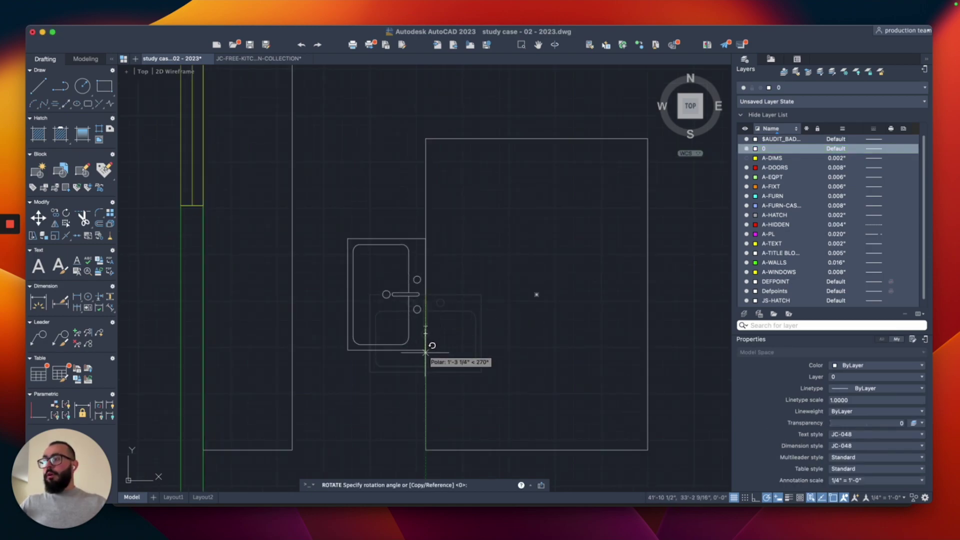
{"action": "left_click", "coordinate": [425, 383]}
Move the rotated sink 2' horizontally into the island.
{"action": "left_click", "coordinate": [405, 349]}
{"action": "middle_click_drag", "start_coordinate": [416, 349], "coordinate": [404, 331]}
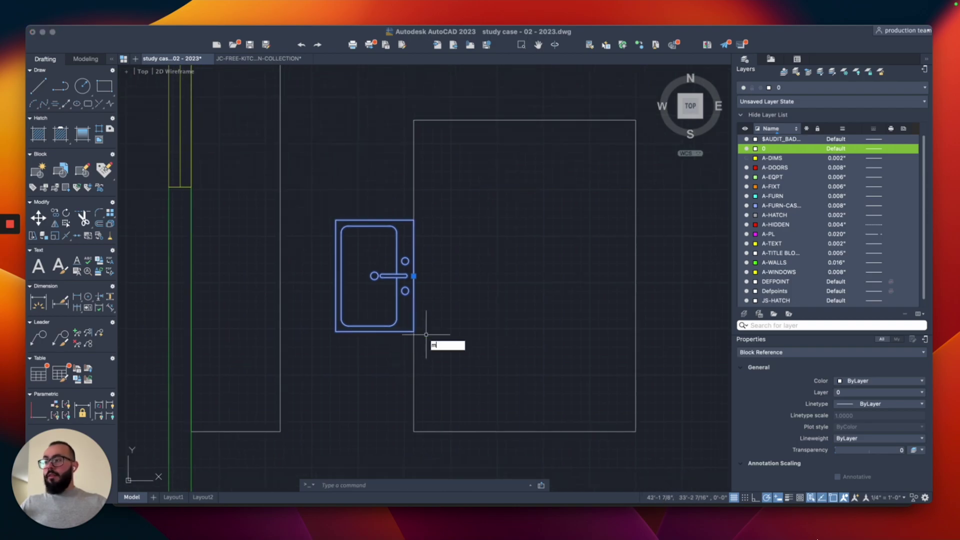
{"action": "key", "text": "Return"}
{"action": "left_click", "coordinate": [450, 334]}
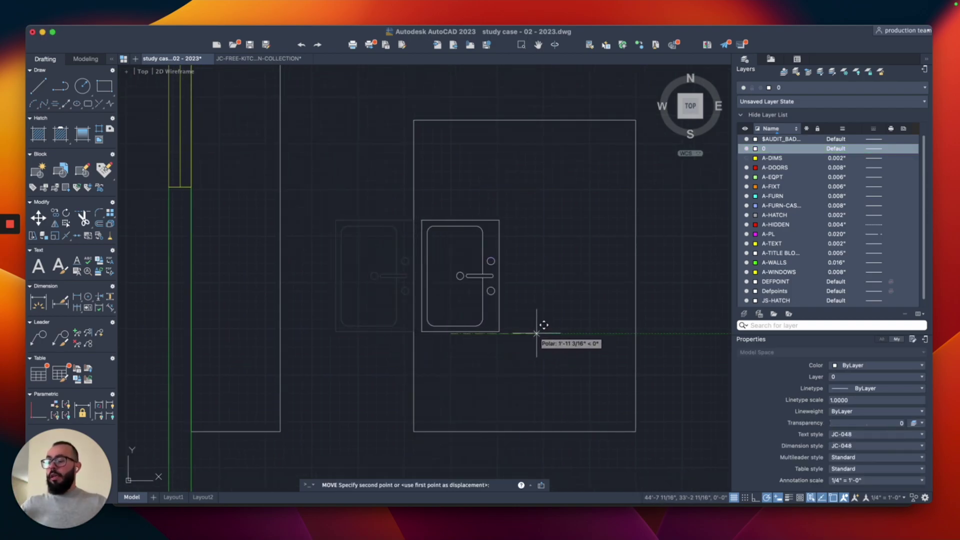
{"action": "type", "text": "2'"}
{"action": "key", "text": "Return"}
Copy the range block into the aisle between the countertop and the island.
{"action": "scroll", "coordinate": [499, 297], "scroll_direction": "down", "scroll_amount": 3}
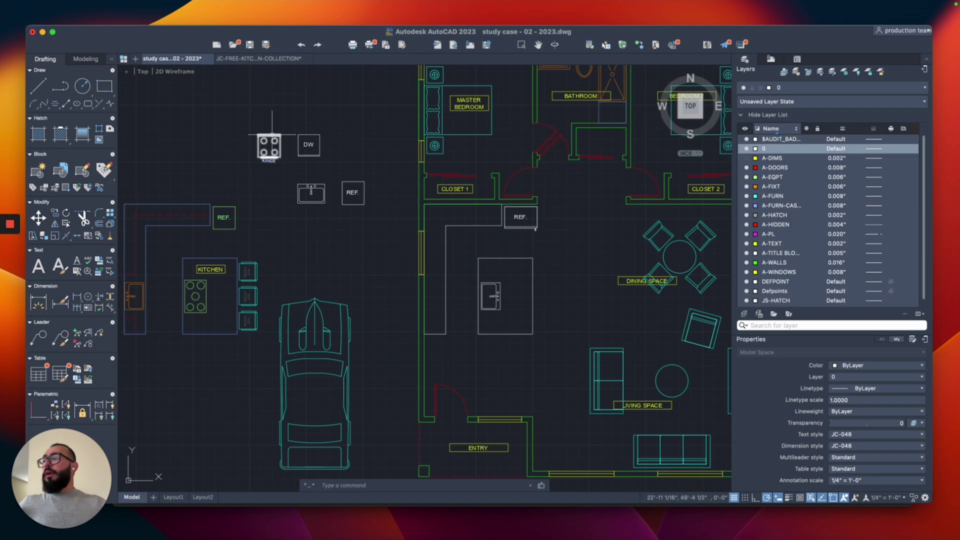
{"action": "scroll", "coordinate": [272, 134], "scroll_direction": "up", "scroll_amount": 3}
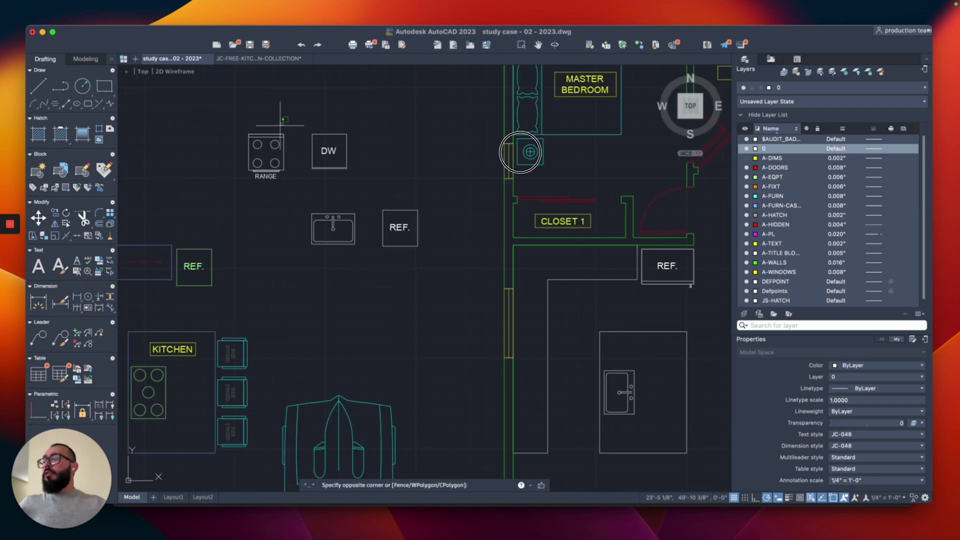
{"action": "left_click", "coordinate": [264, 129]}
{"action": "type", "text": "co"}
{"action": "key", "text": "Return"}
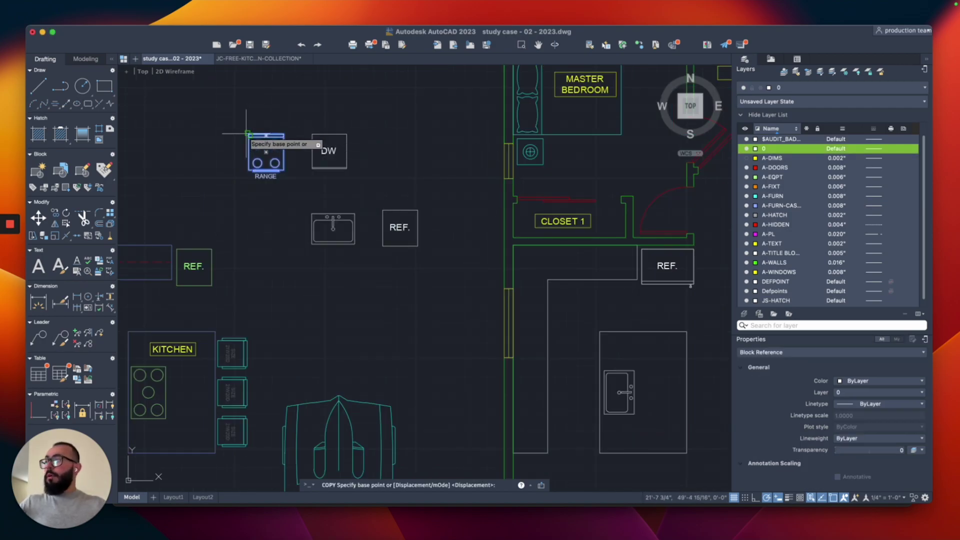
{"action": "left_click", "coordinate": [248, 134]}
{"action": "middle_click_drag", "start_coordinate": [400, 248], "coordinate": [250, 161]}
{"action": "scroll", "coordinate": [408, 277], "scroll_direction": "up", "scroll_amount": 4}
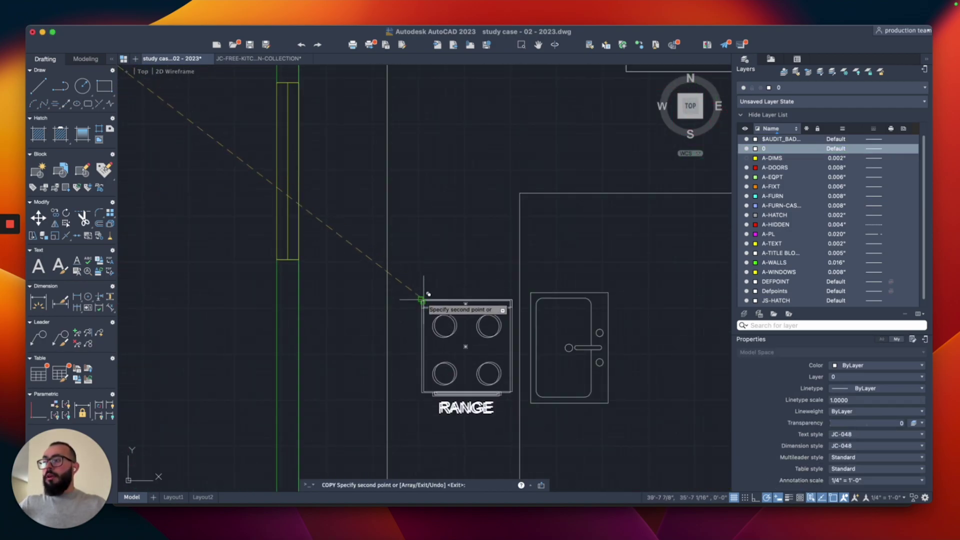
{"action": "left_click", "coordinate": [421, 300]}
{"action": "key", "text": "Escape"}
Rotate the copied range 90° about its rear corner so its back faces the window wall.
{"action": "left_click", "coordinate": [452, 270]}
{"action": "left_click", "coordinate": [424, 303]}
{"action": "middle_click_drag", "start_coordinate": [422, 293], "coordinate": [398, 278]}
{"action": "type", "text": "ro"}
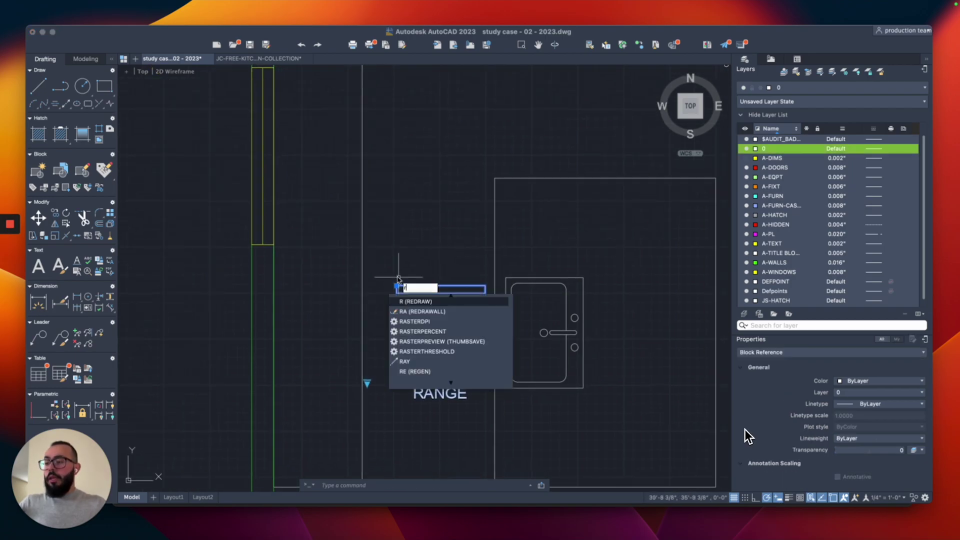
{"action": "key", "text": "Return"}
{"action": "left_click", "coordinate": [397, 286]}
{"action": "left_click", "coordinate": [396, 273]}
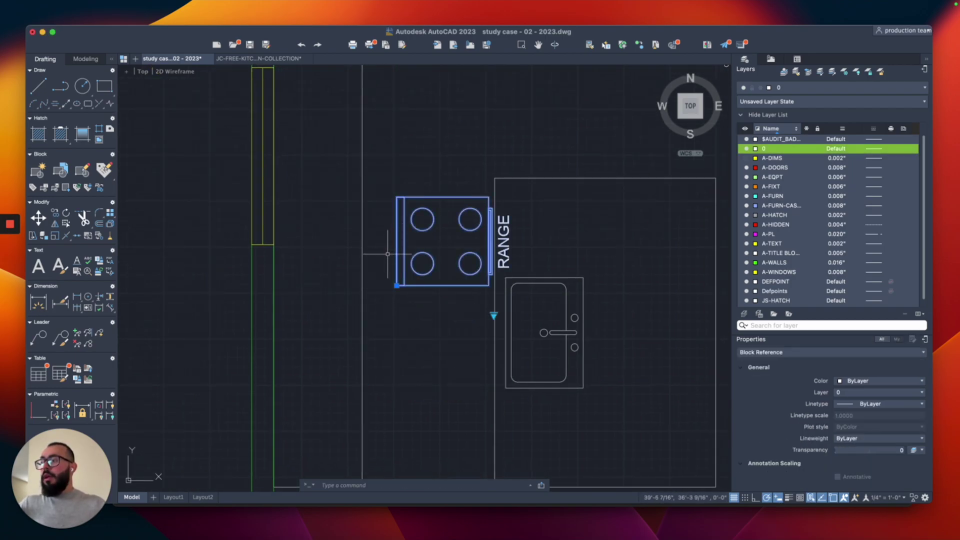
Align the range with the middle of the island edge and move it straight across against the window wall.
{"action": "key", "text": "Return"}
{"action": "left_click", "coordinate": [400, 242]}
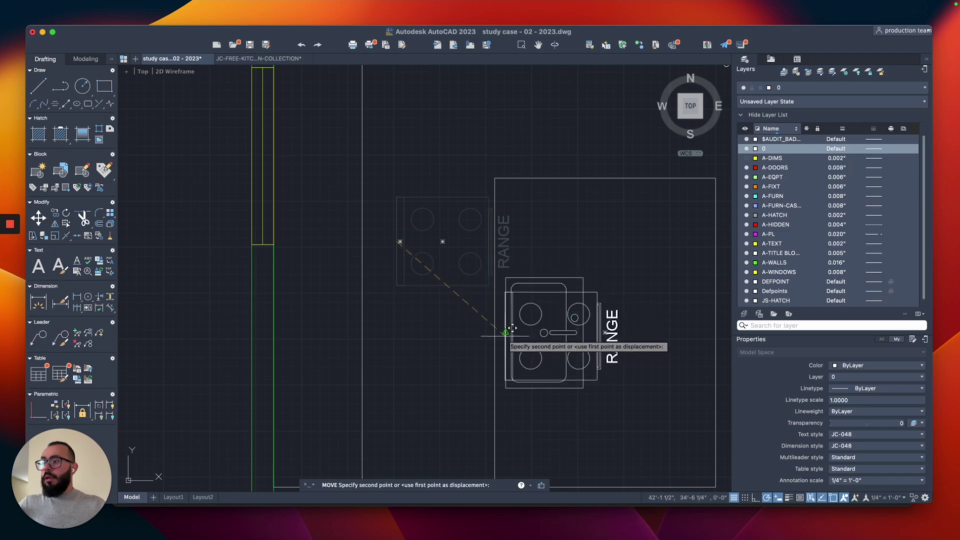
{"action": "left_click", "coordinate": [495, 330]}
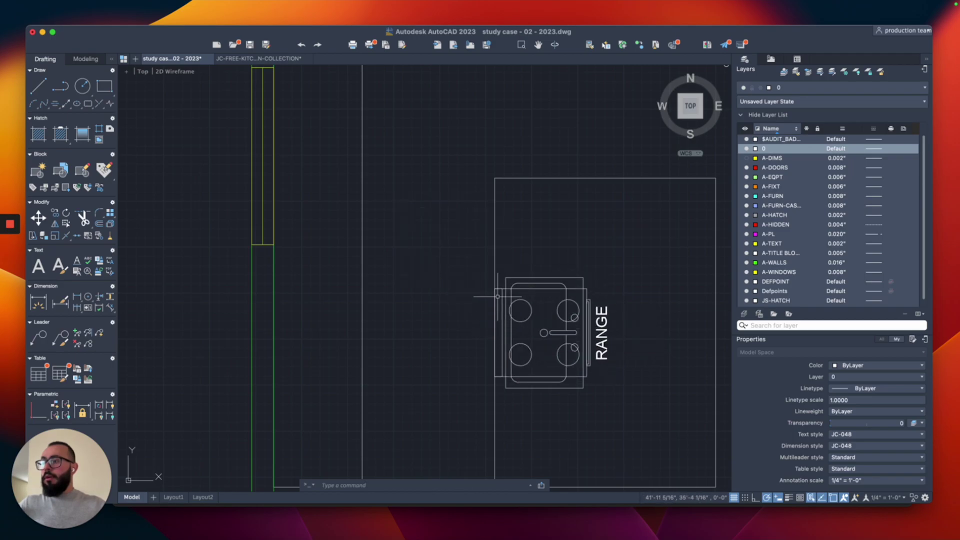
{"action": "left_click", "coordinate": [496, 289]}
{"action": "key", "text": "Return"}
{"action": "left_click", "coordinate": [495, 332]}
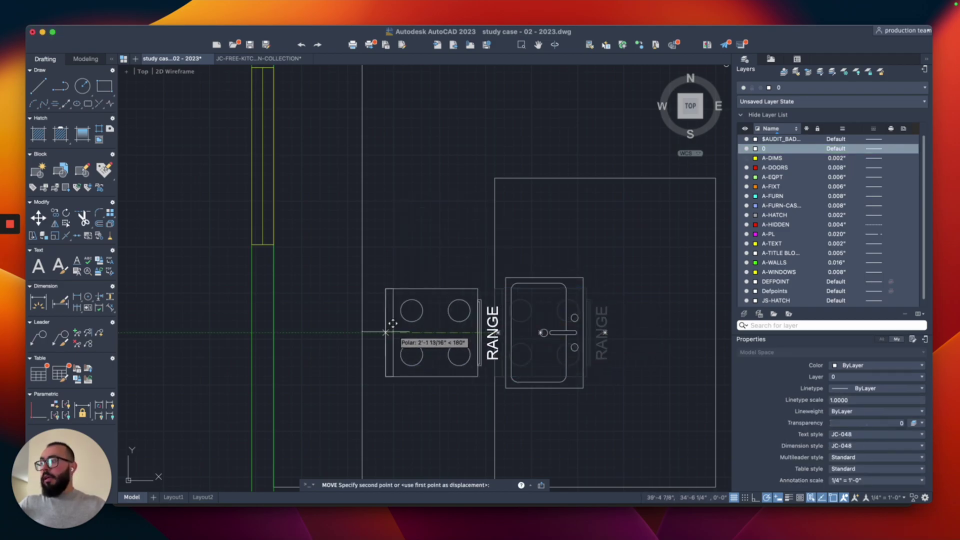
{"action": "left_click", "coordinate": [281, 325]}
{"action": "key", "text": "Return"}
Shorten the countertop leg along the window wall so it ends just above the range, leaving a small gap.
{"action": "scroll", "coordinate": [335, 250], "scroll_direction": "down", "scroll_amount": 3}
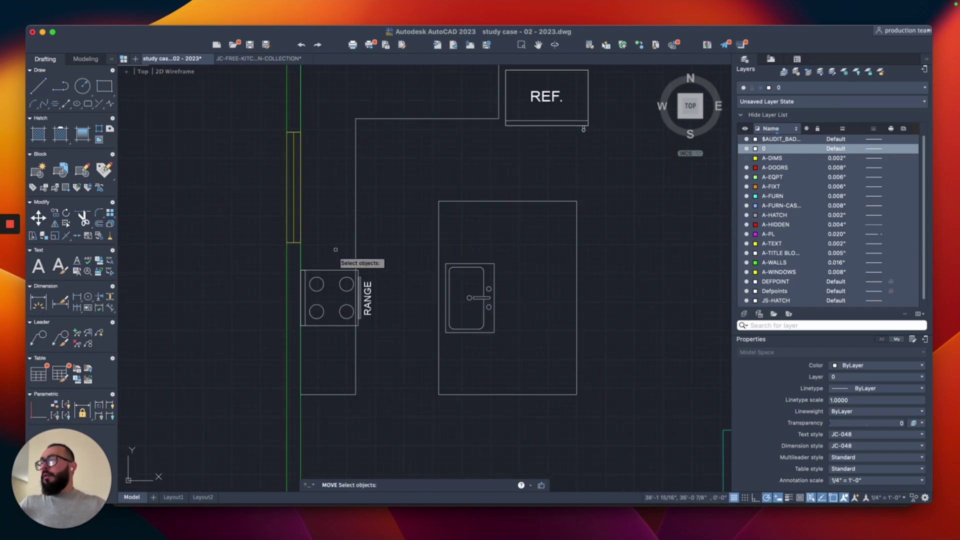
{"action": "left_click", "coordinate": [377, 231]}
{"action": "left_click", "coordinate": [338, 237]}
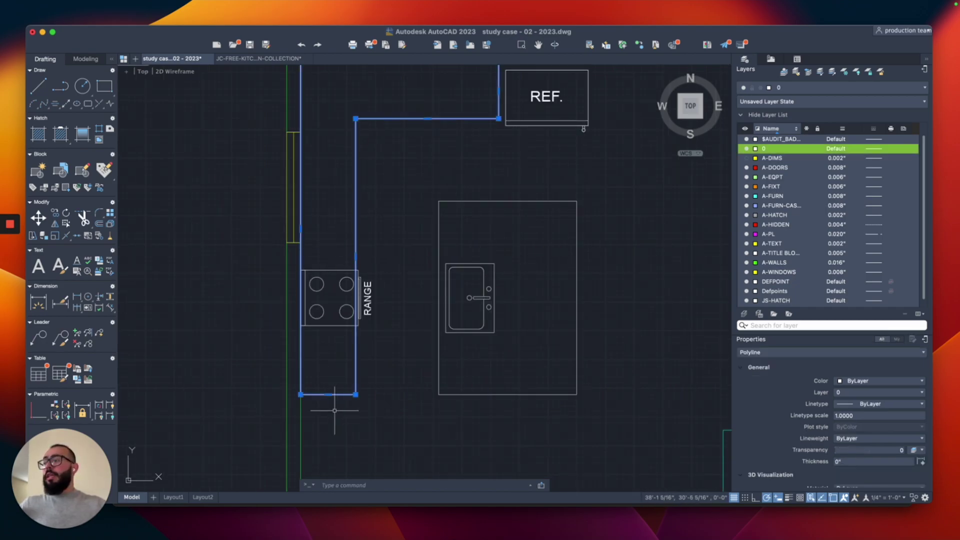
{"action": "left_click", "coordinate": [328, 394]}
{"action": "scroll", "coordinate": [331, 280], "scroll_direction": "up", "scroll_amount": 2}
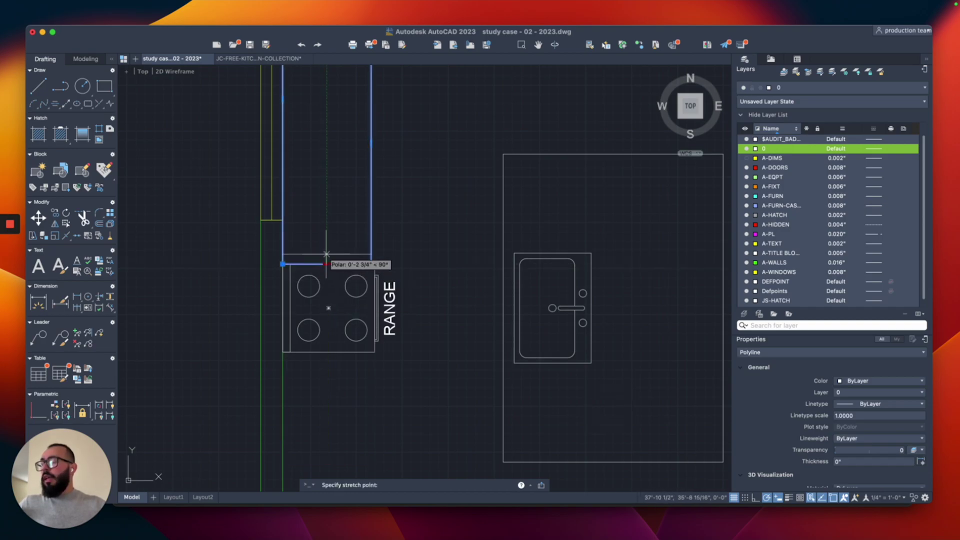
{"action": "left_click", "coordinate": [326, 254]}
{"action": "scroll", "coordinate": [329, 257], "scroll_direction": "down", "scroll_amount": 2}
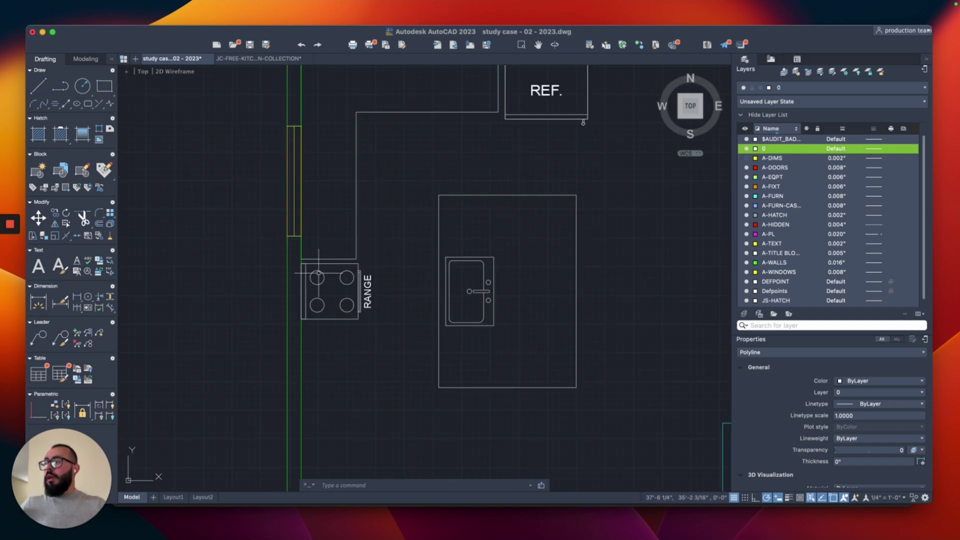
{"action": "key", "text": "Escape"}
{"action": "type", "text": "op"}
{"action": "key", "text": "Escape"}
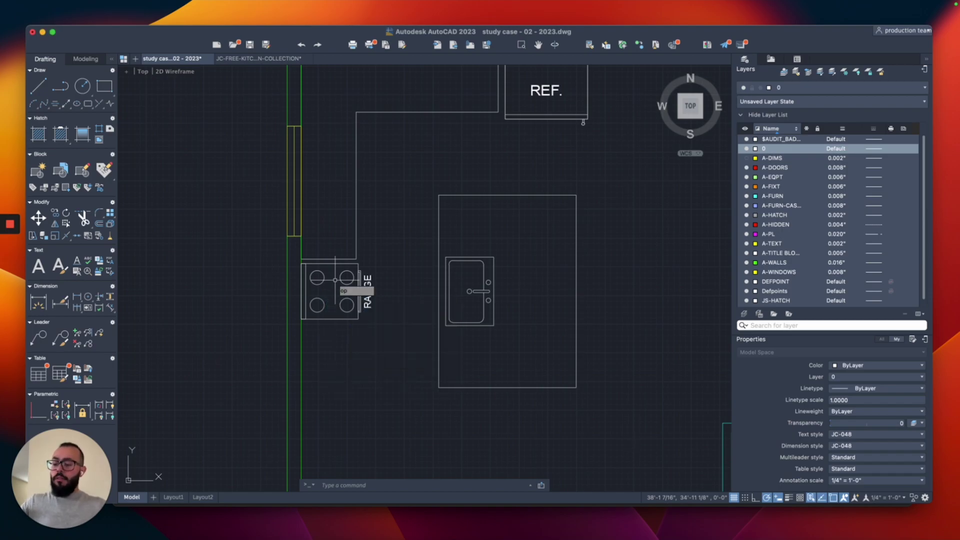
Draw a closed rectangular countertop section against the window wall below the range, aligned with the island's lower edge and leaving a small gap.
{"action": "type", "text": "pl"}
{"action": "key", "text": "Return"}
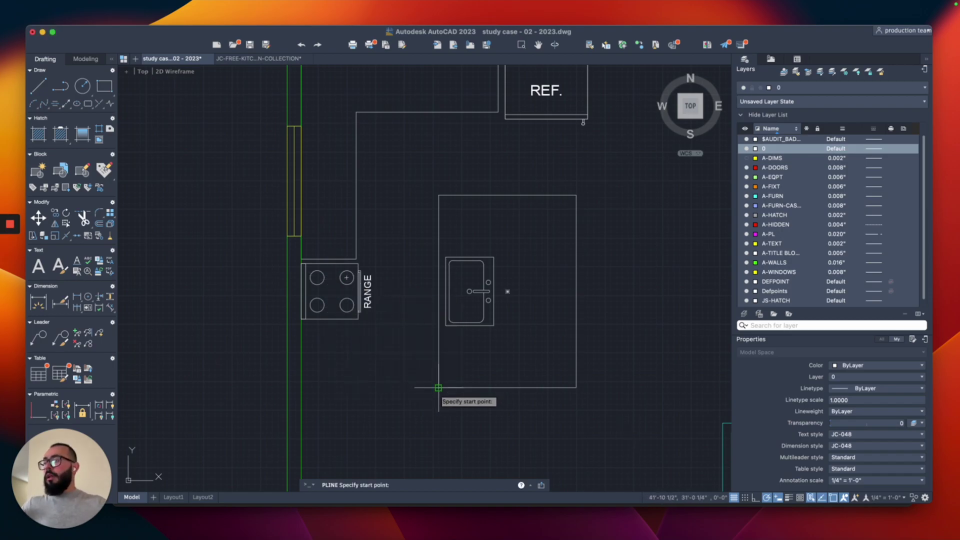
{"action": "left_click", "coordinate": [301, 388]}
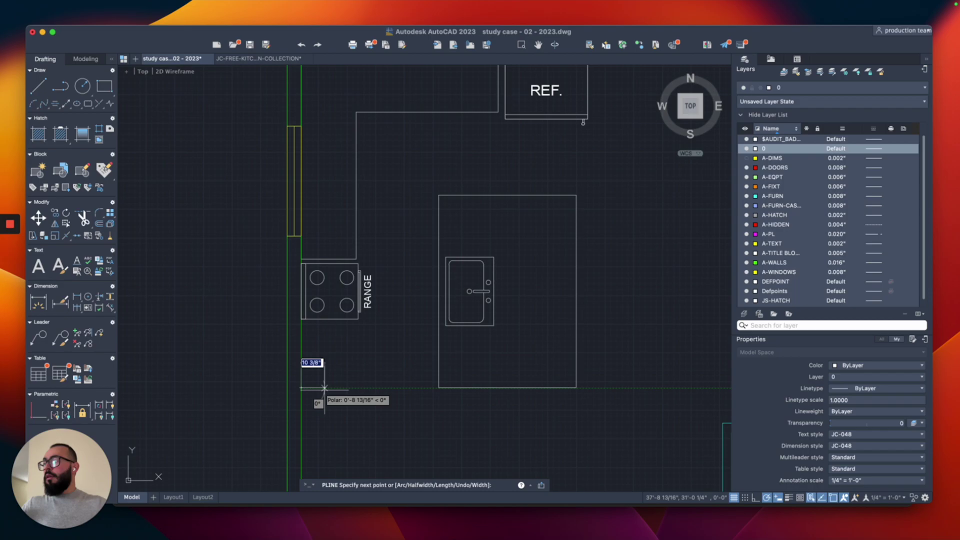
{"action": "left_click", "coordinate": [355, 387]}
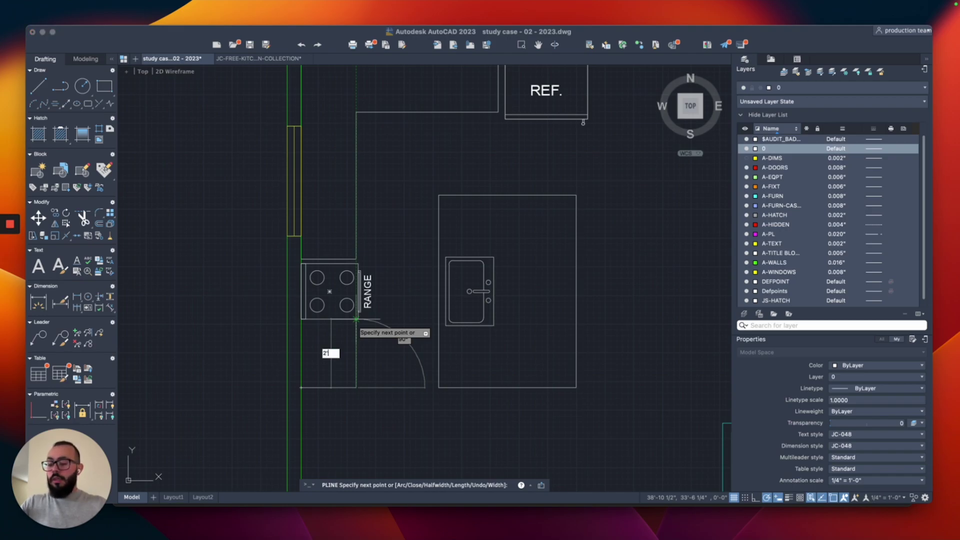
{"action": "key", "text": "Return"}
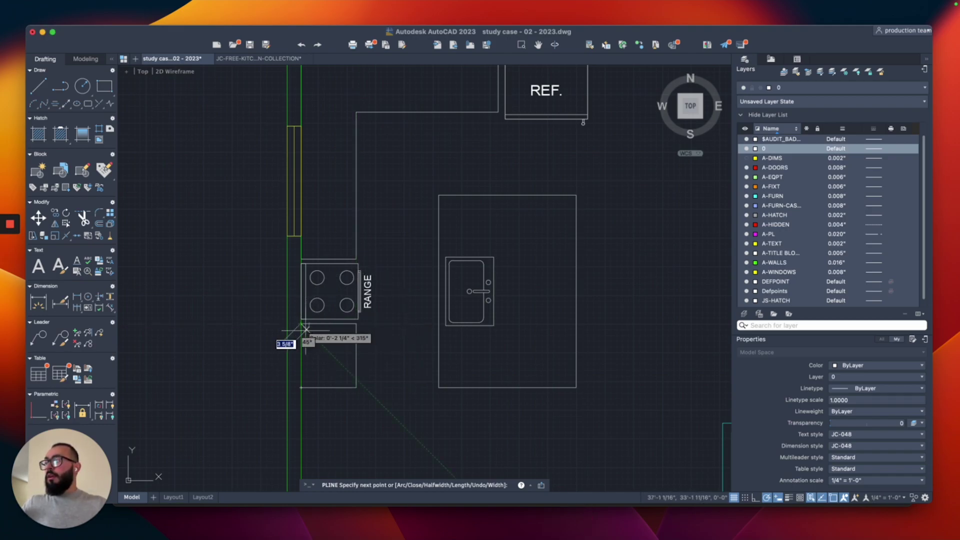
{"action": "left_click", "coordinate": [301, 388]}
{"action": "key", "text": "Return"}
Shorten the kitchen window by stretching its lower end 12" upward.
{"action": "scroll", "coordinate": [264, 328], "scroll_direction": "down", "scroll_amount": 3}
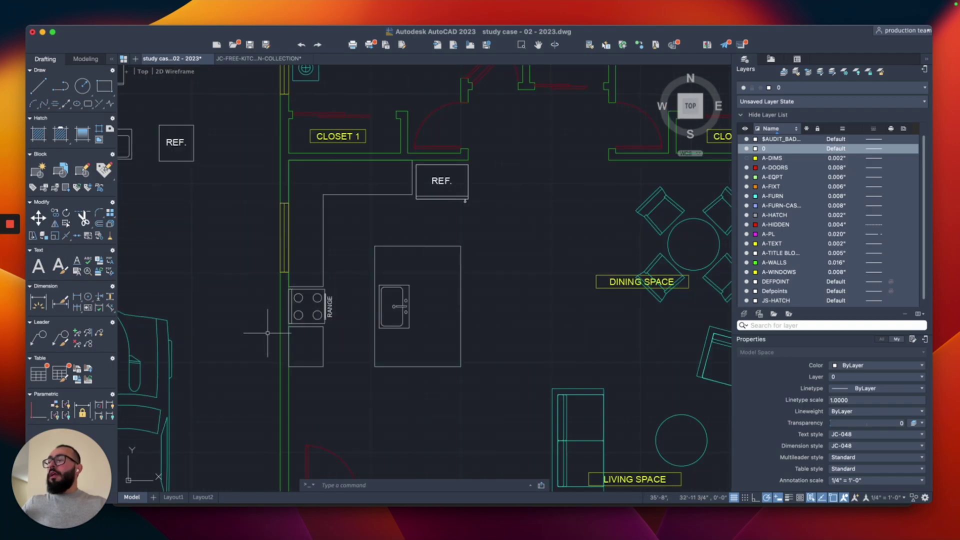
{"action": "scroll", "coordinate": [296, 301], "scroll_direction": "up", "scroll_amount": 1}
{"action": "middle_click_drag", "start_coordinate": [315, 263], "coordinate": [319, 281]}
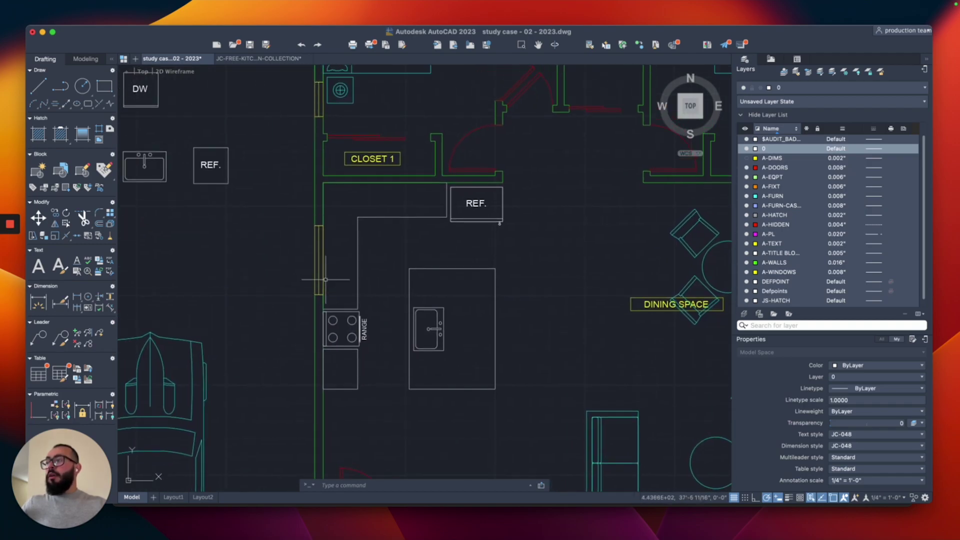
{"action": "scroll", "coordinate": [316, 266], "scroll_direction": "up", "scroll_amount": 3}
{"action": "type", "text": "s"}
{"action": "key", "text": "Return"}
{"action": "left_click", "coordinate": [337, 296]}
{"action": "left_click", "coordinate": [295, 307]}
{"action": "key", "text": "Return"}
{"action": "left_click", "coordinate": [292, 305]}
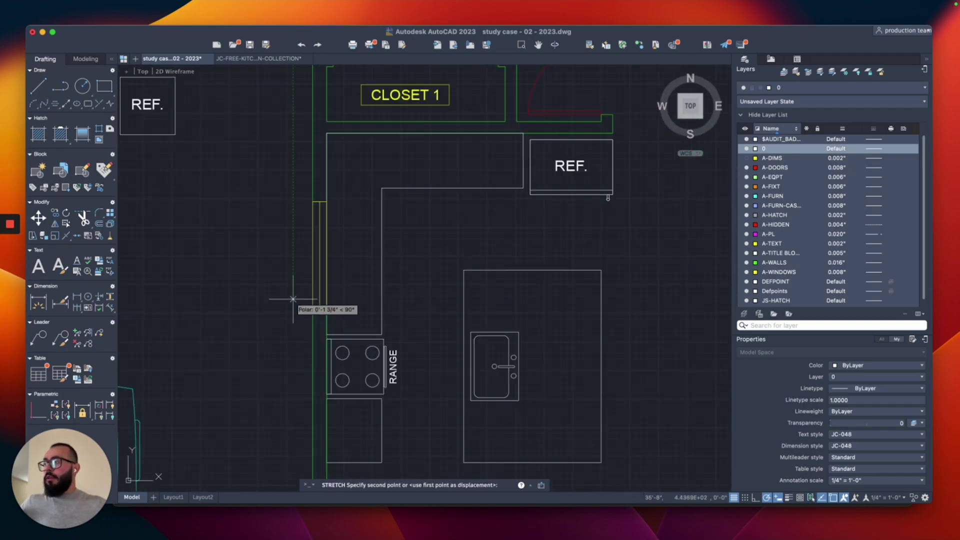
{"action": "type", "text": "12"}
{"action": "key", "text": "Return"}
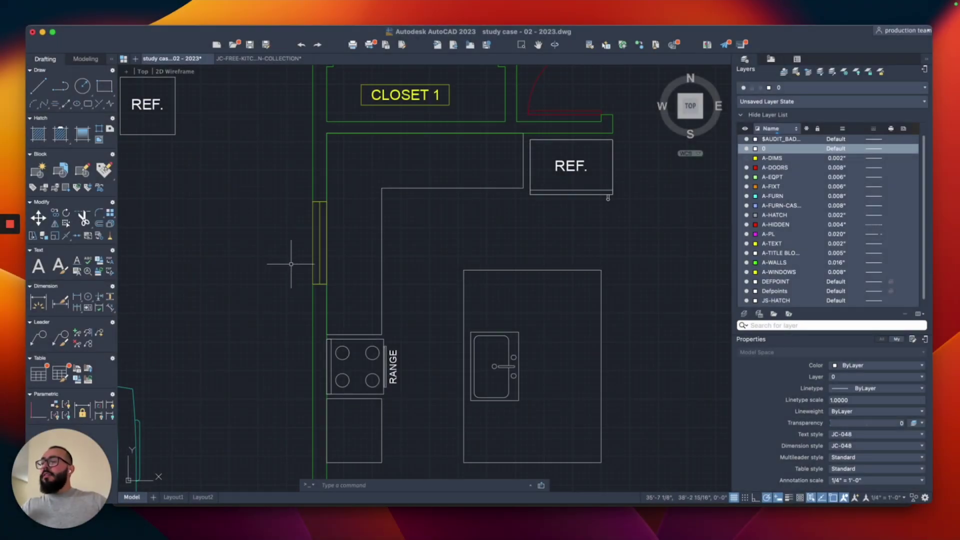
Copy the DW dishwasher block from the loose kitchen blocks onto the island, just above the sink.
{"action": "scroll", "coordinate": [264, 272], "scroll_direction": "down", "scroll_amount": 2}
{"action": "middle_click_drag", "start_coordinate": [311, 276], "coordinate": [392, 278]}
{"action": "left_click", "coordinate": [321, 137]}
{"action": "left_click", "coordinate": [277, 154]}
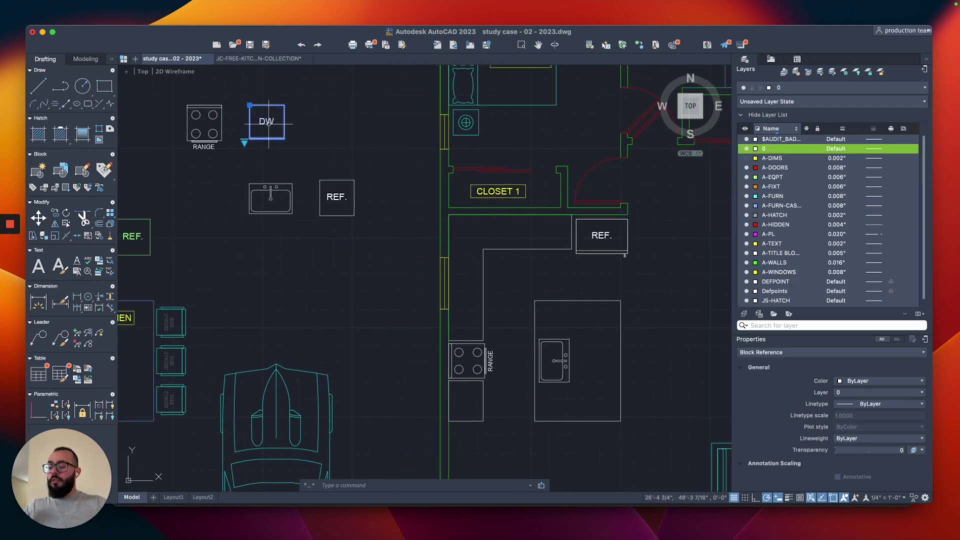
{"action": "type", "text": "co"}
{"action": "key", "text": "Return"}
{"action": "left_click", "coordinate": [267, 120]}
{"action": "middle_click_drag", "start_coordinate": [397, 214], "coordinate": [261, 137]}
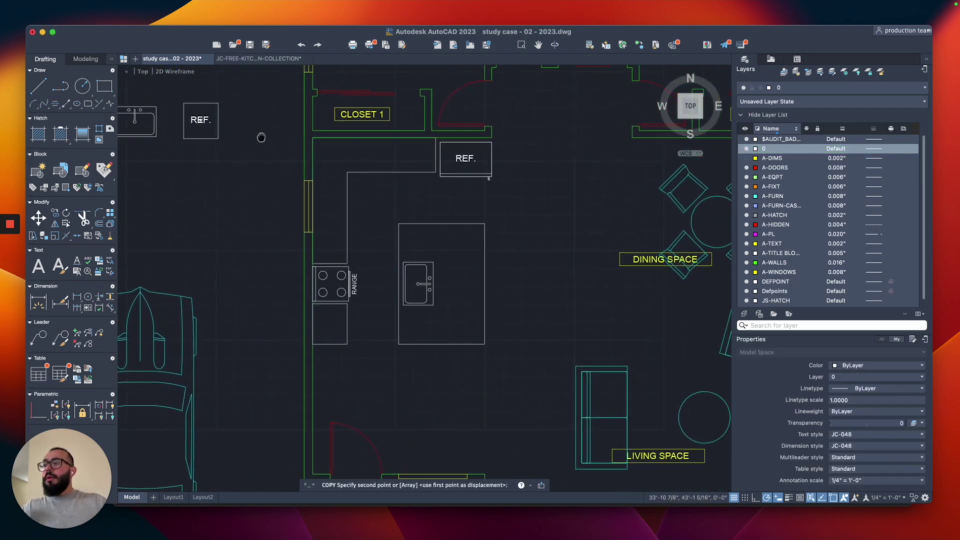
{"action": "scroll", "coordinate": [395, 253], "scroll_direction": "up", "scroll_amount": 2}
{"action": "left_click", "coordinate": [461, 222]}
{"action": "key", "text": "Escape"}
Rotate the copied dishwasher 90° clockwise about its upper-left corner so its front faces the range aisle.
{"action": "middle_click_drag", "start_coordinate": [563, 277], "coordinate": [432, 236]}
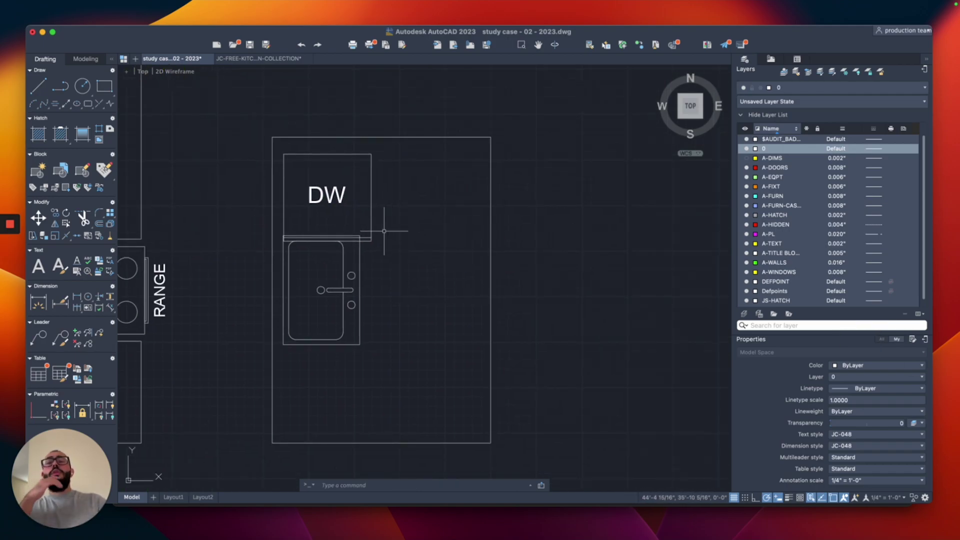
{"action": "middle_click_drag", "start_coordinate": [360, 283], "coordinate": [461, 266]}
{"action": "scroll", "coordinate": [345, 276], "scroll_direction": "down", "scroll_amount": 2}
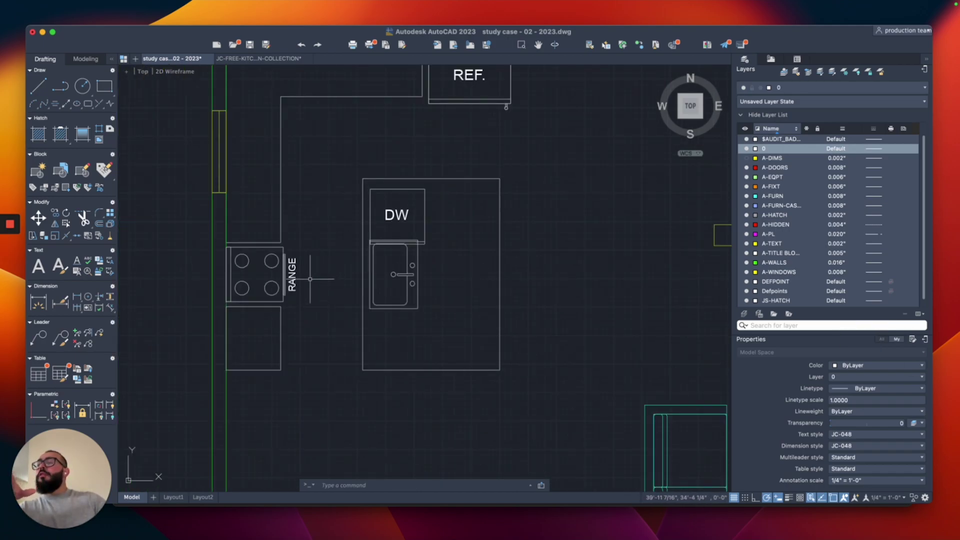
{"action": "middle_click_drag", "start_coordinate": [322, 270], "coordinate": [312, 280]}
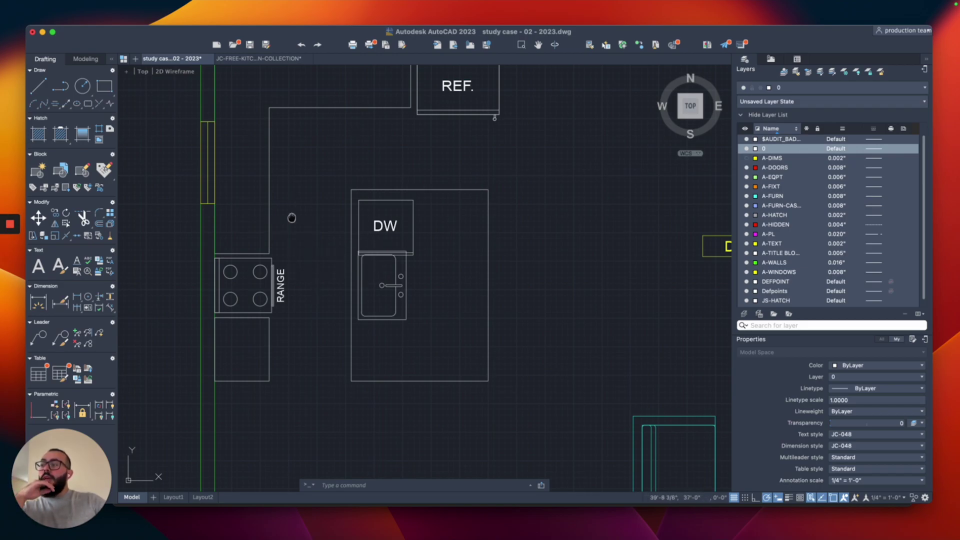
{"action": "middle_click_drag", "start_coordinate": [292, 218], "coordinate": [316, 236]}
{"action": "left_click", "coordinate": [430, 221]}
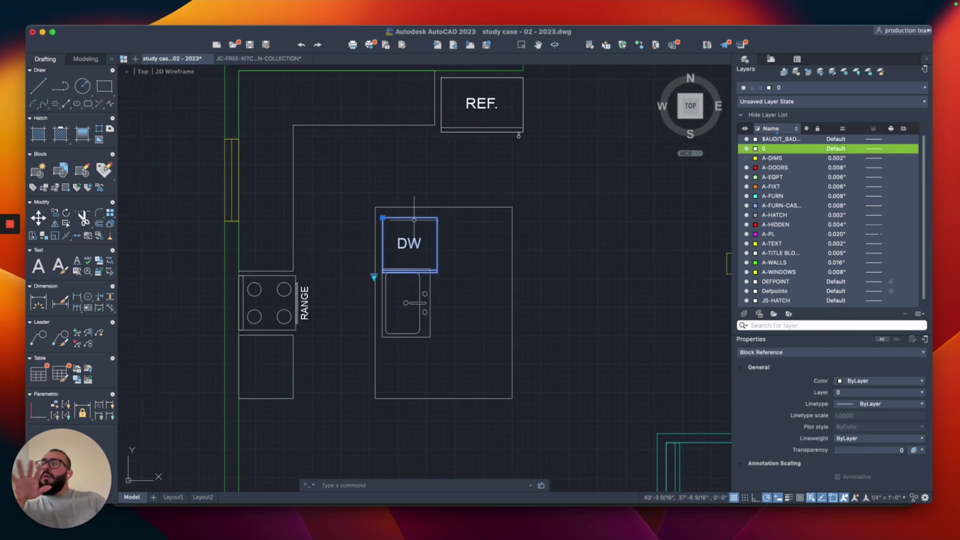
{"action": "scroll", "coordinate": [411, 200], "scroll_direction": "up", "scroll_amount": 2}
{"action": "type", "text": "ro"}
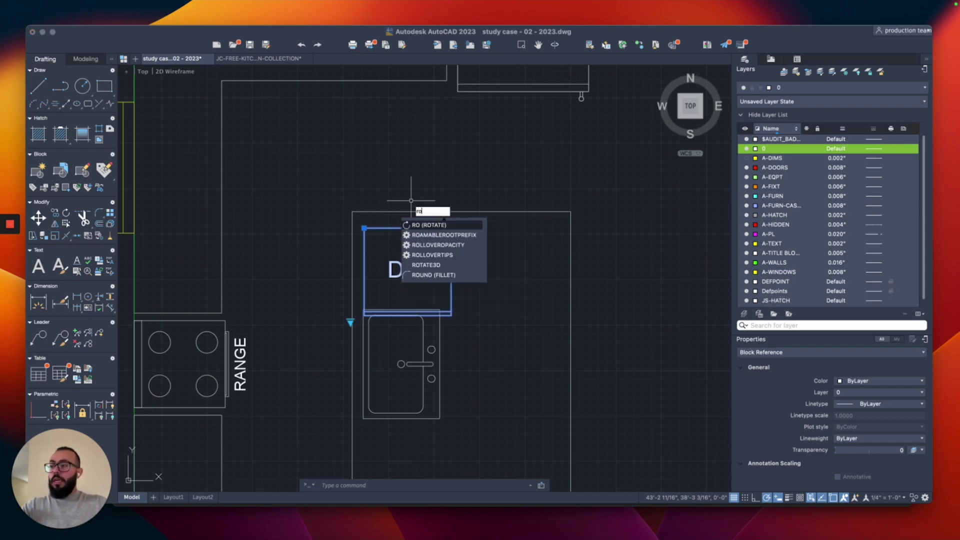
{"action": "key", "text": "Return"}
{"action": "left_click", "coordinate": [364, 228]}
{"action": "left_click", "coordinate": [367, 247]}
Move the dishwasher by its upper front corner onto the island's upper-left corner.
{"action": "left_click", "coordinate": [366, 247]}
{"action": "left_click", "coordinate": [361, 236]}
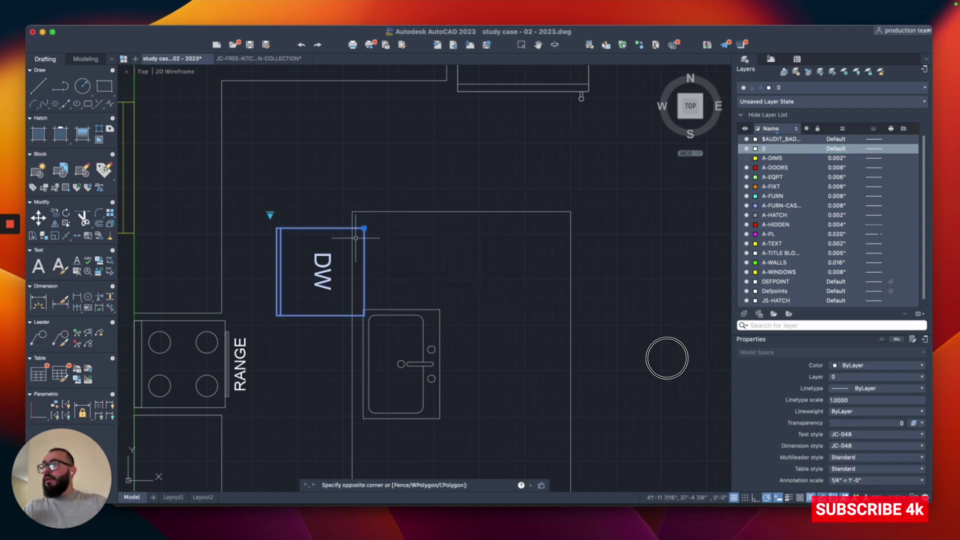
{"action": "type", "text": "m"}
{"action": "key", "text": "Return"}
{"action": "left_click", "coordinate": [277, 229]}
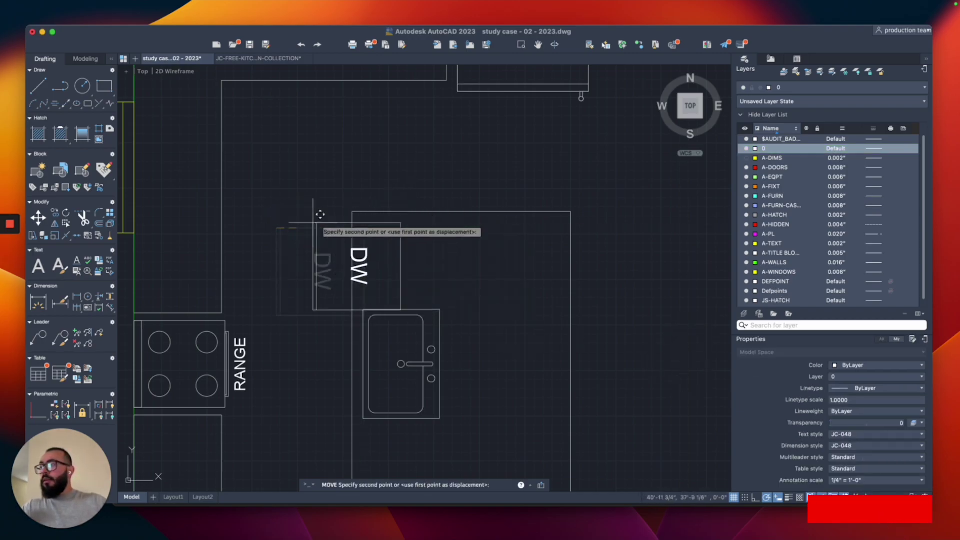
{"action": "left_click", "coordinate": [352, 212]}
Move the dishwasher slightly down and about 1 1/4" right so it sits just inside the island's outline.
{"action": "left_click", "coordinate": [433, 268]}
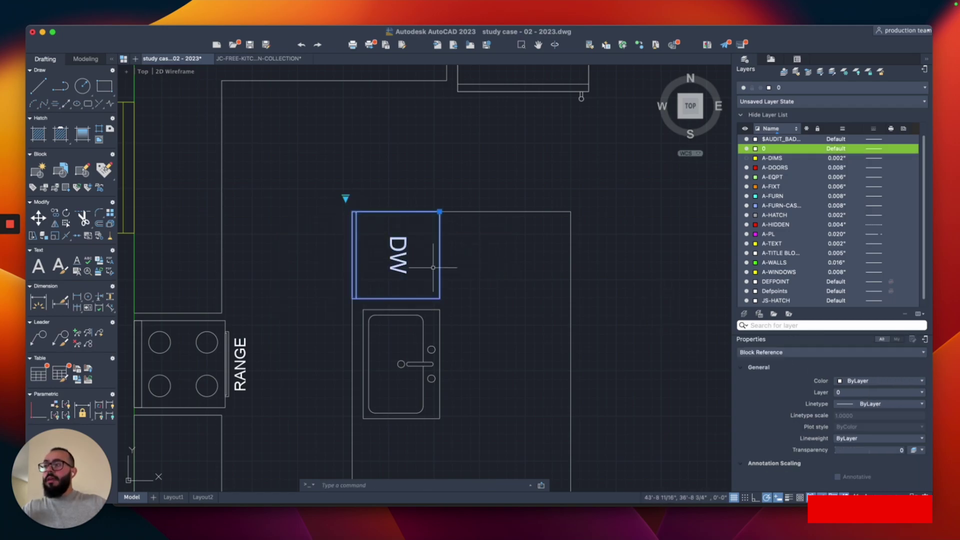
{"action": "type", "text": "m"}
{"action": "key", "text": "Return"}
{"action": "left_click", "coordinate": [469, 244]}
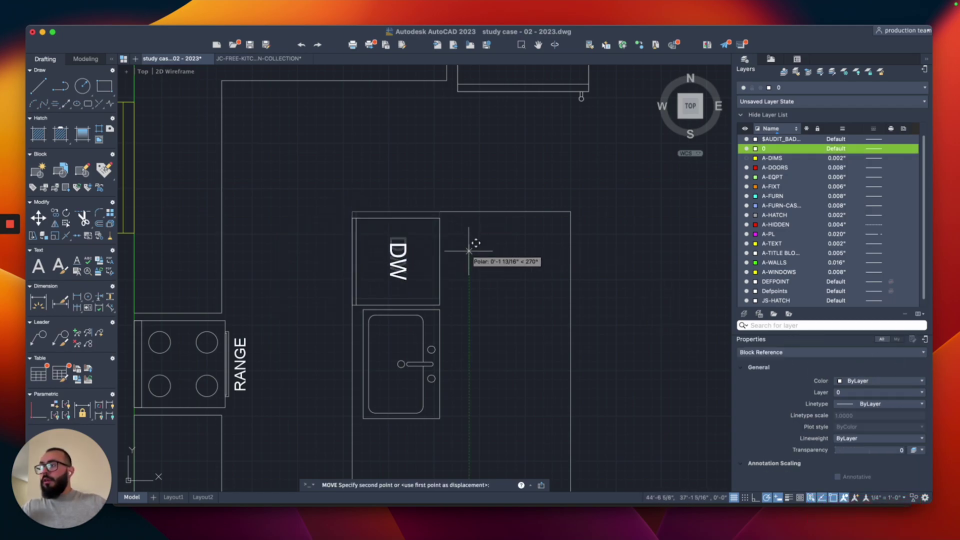
{"action": "key", "text": "Escape"}
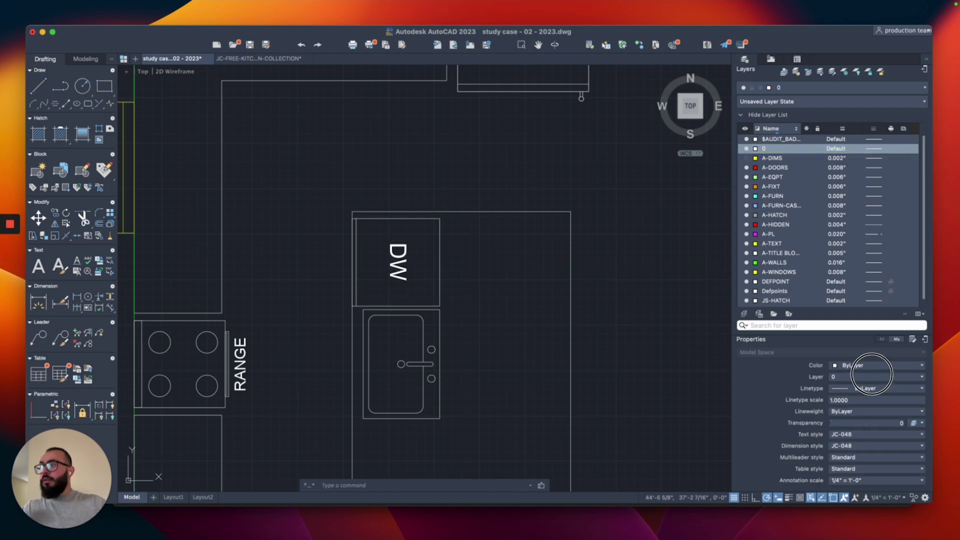
{"action": "type", "text": "m"}
{"action": "key", "text": "Return"}
{"action": "left_click", "coordinate": [473, 260]}
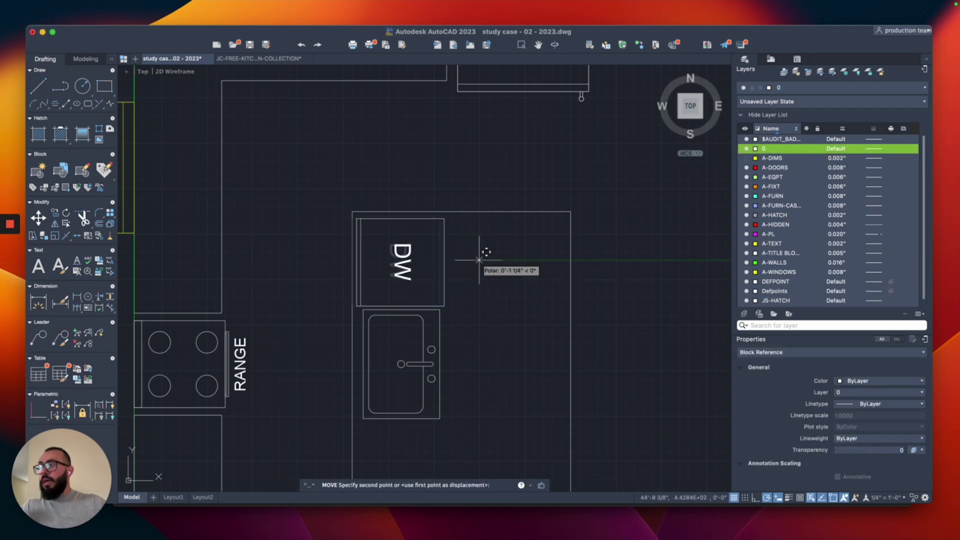
{"action": "left_click", "coordinate": [479, 260]}
Make A-HIDDEN the current layer.
{"action": "scroll", "coordinate": [475, 260], "scroll_direction": "down", "scroll_amount": 4}
{"action": "scroll", "coordinate": [448, 246], "scroll_direction": "up", "scroll_amount": 4}
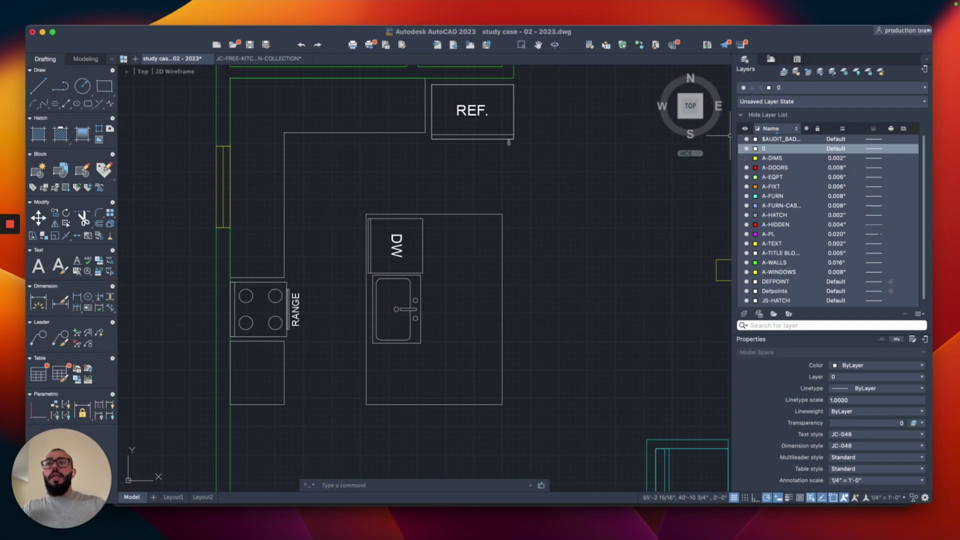
{"action": "left_click", "coordinate": [830, 88]}
{"action": "left_click", "coordinate": [786, 192]}
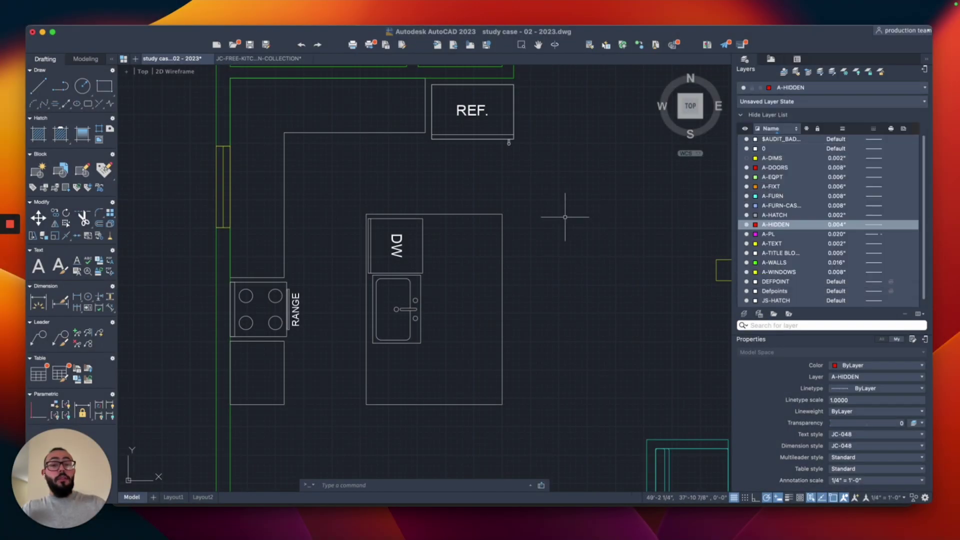
Start a polyline on the island's right edge 2" below its upper corner and draw a 24" segment leftward.
{"action": "middle_click_drag", "start_coordinate": [438, 251], "coordinate": [466, 237]}
{"action": "type", "text": "pl"}
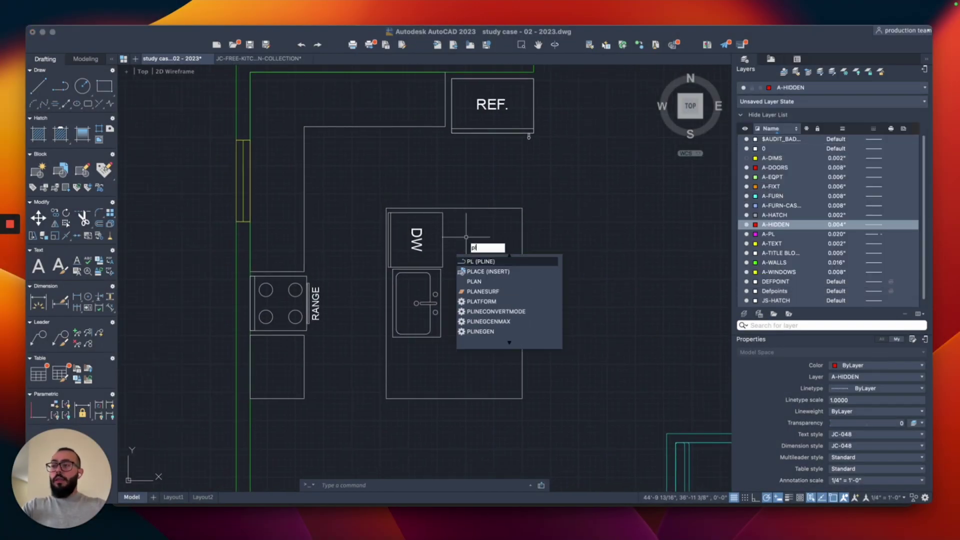
{"action": "key", "text": "Return"}
{"action": "scroll", "coordinate": [480, 227], "scroll_direction": "up", "scroll_amount": 2}
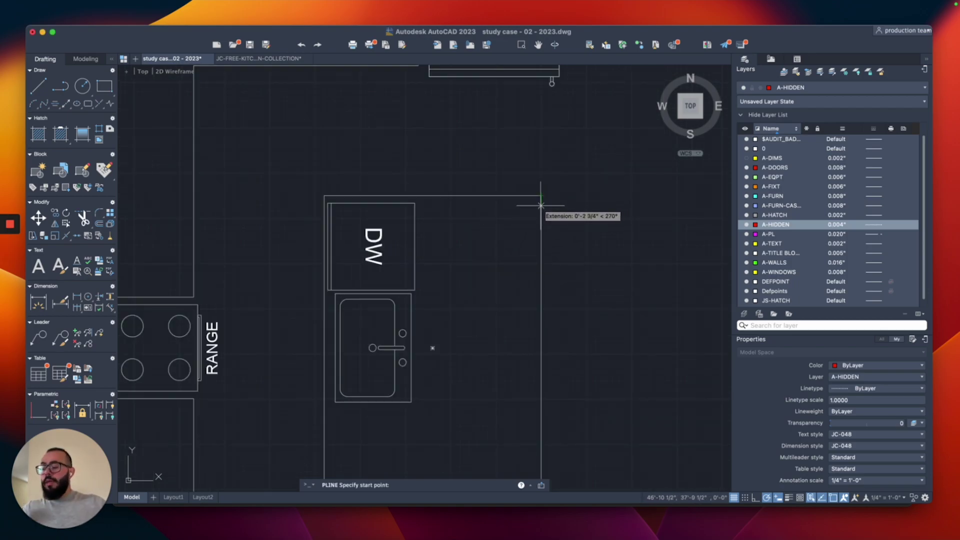
{"action": "type", "text": "2"}
{"action": "key", "text": "Return"}
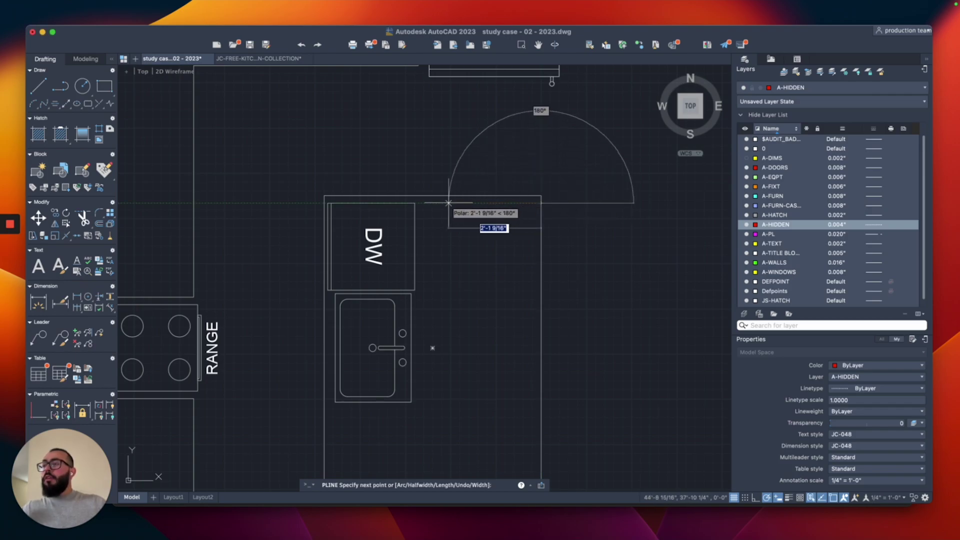
{"action": "type", "text": "5"}
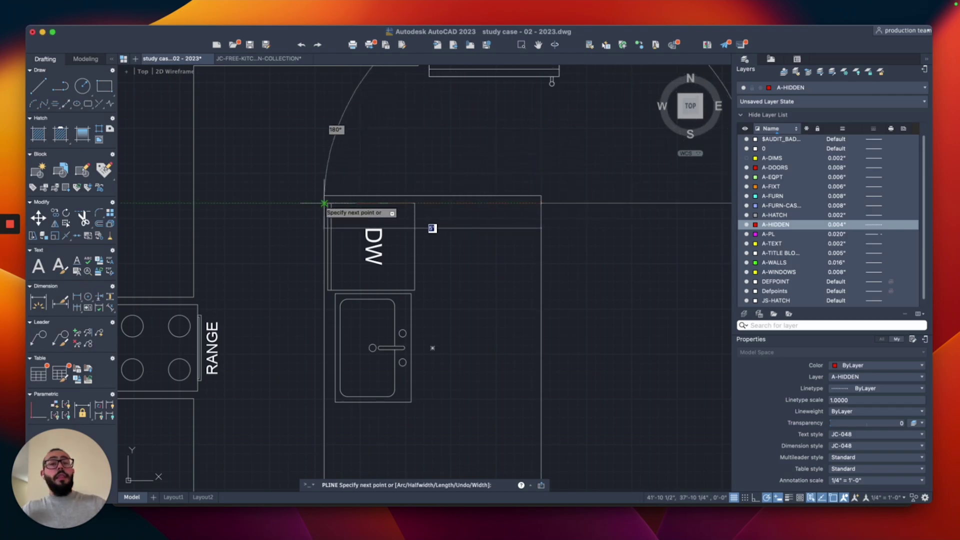
{"action": "key", "text": "BackSpace"}
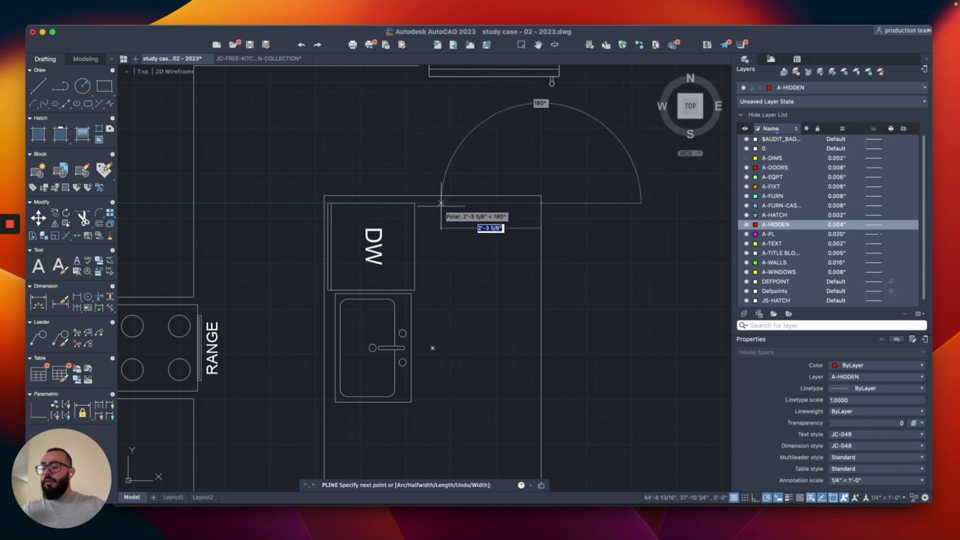
{"action": "type", "text": "24"}
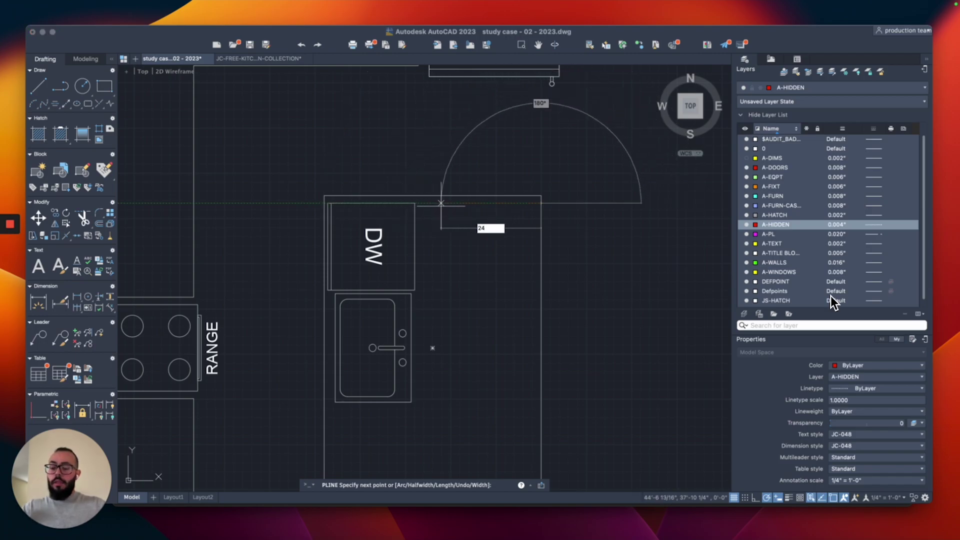
{"action": "key", "text": "Return"}
Continue the polyline 6'8" straight down, then across to the island's right edge, and finish it.
{"action": "scroll", "coordinate": [450, 265], "scroll_direction": "down", "scroll_amount": 2}
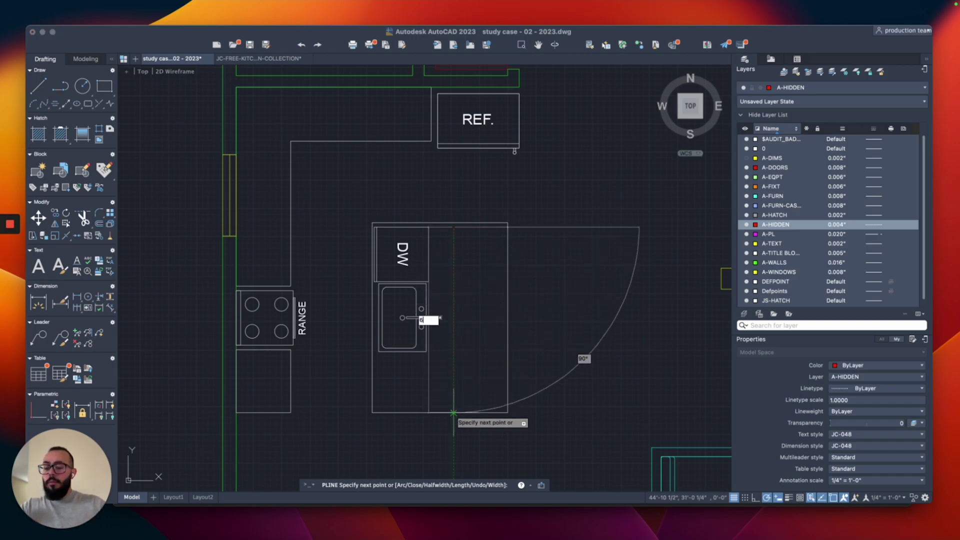
{"action": "type", "text": "6'8"}
{"action": "key", "text": "Return"}
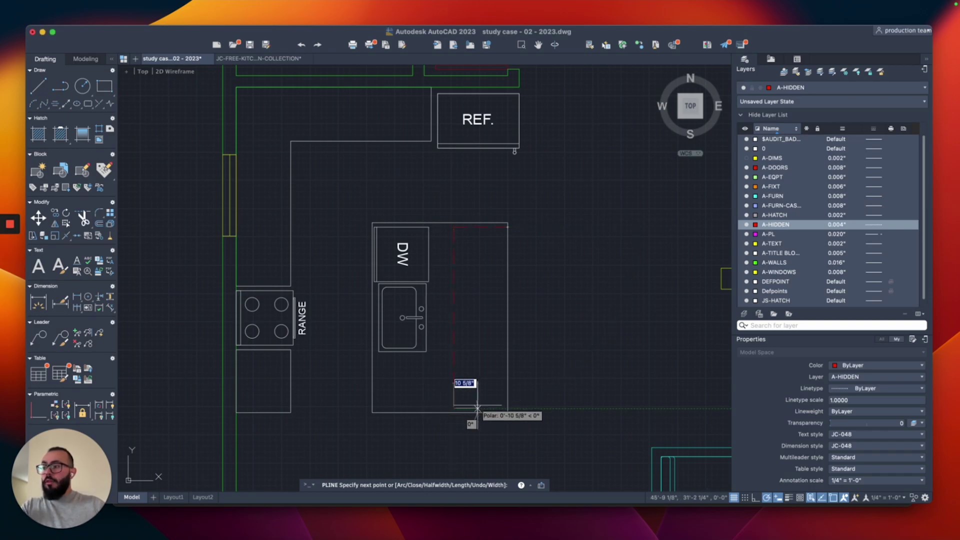
{"action": "left_click", "coordinate": [507, 408]}
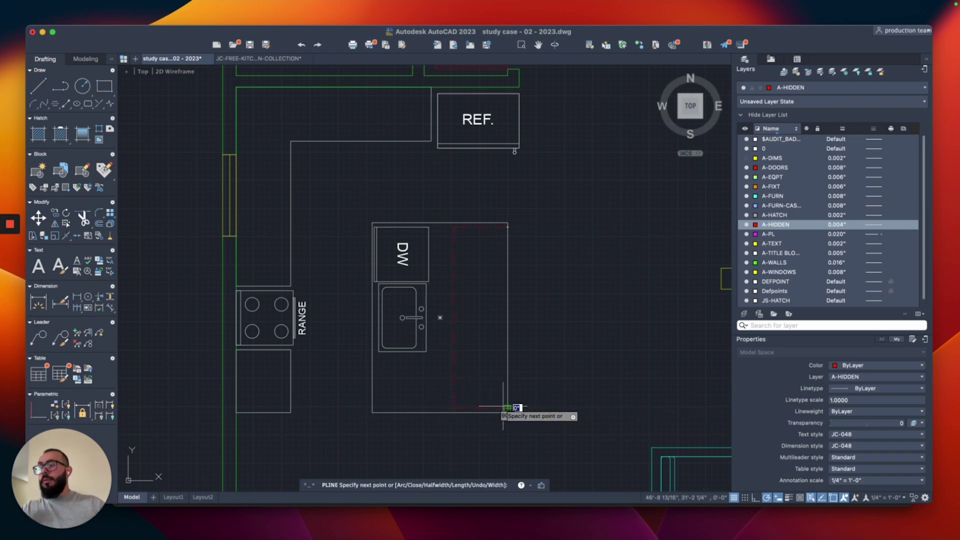
{"action": "key", "text": "Return"}
Start a second hidden polyline on the island's left edge, level with the first one, and draw rightward to just short of its vertical line.
{"action": "scroll", "coordinate": [423, 337], "scroll_direction": "up", "scroll_amount": 2}
{"action": "middle_click_drag", "start_coordinate": [418, 253], "coordinate": [415, 249]}
{"action": "scroll", "coordinate": [415, 249], "scroll_direction": "down", "scroll_amount": 2}
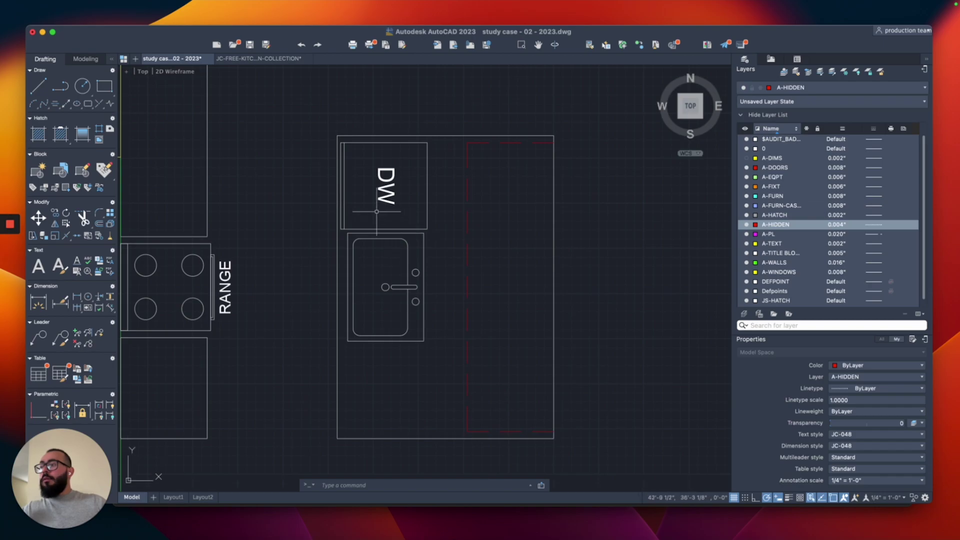
{"action": "scroll", "coordinate": [428, 131], "scroll_direction": "up", "scroll_amount": 2}
{"action": "key", "text": "Return"}
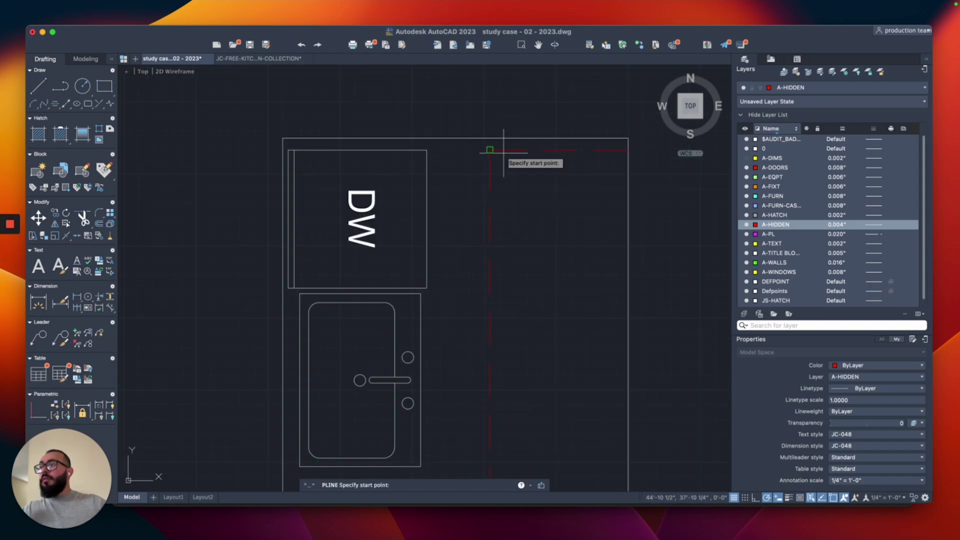
{"action": "left_click", "coordinate": [283, 150]}
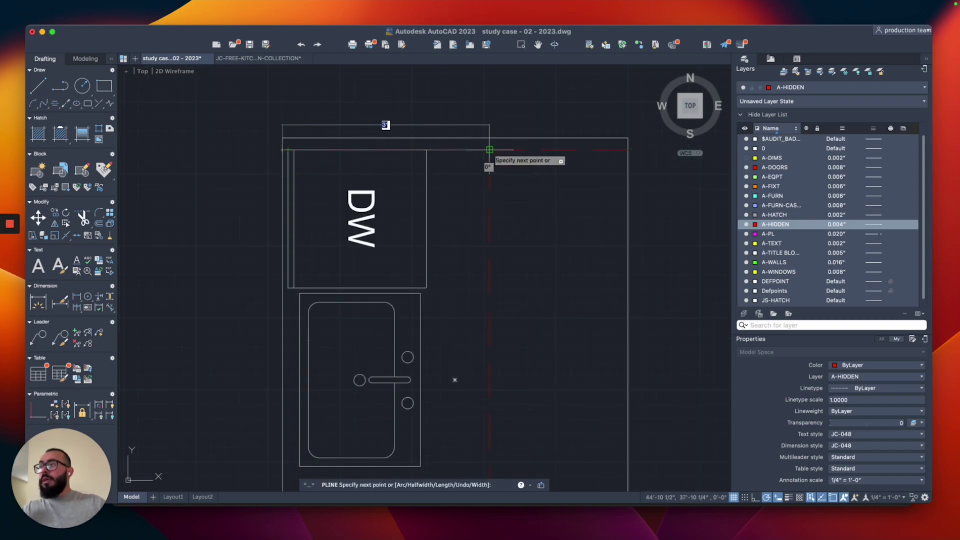
{"action": "type", "text": "2"}
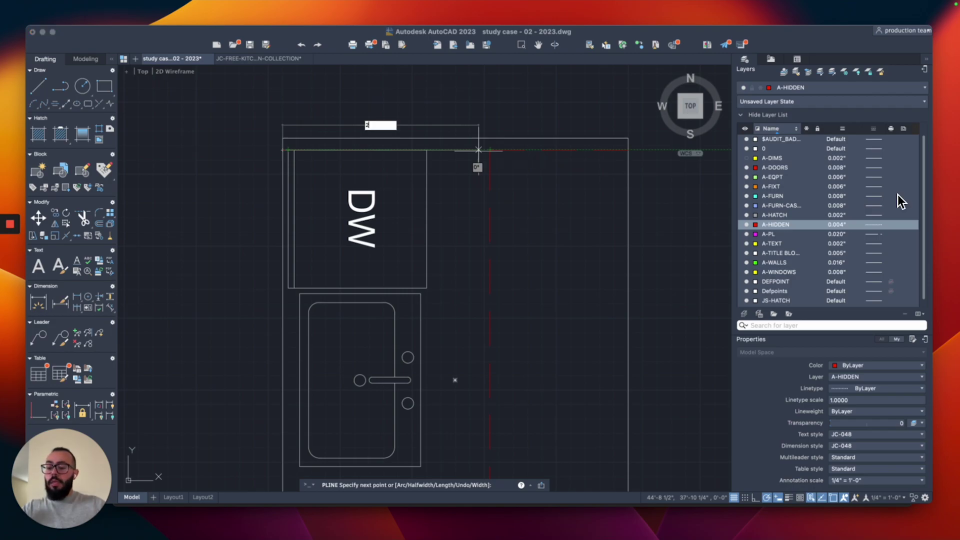
{"action": "key", "text": "Return"}
Continue the polyline straight down to the level of the first one's lower line, across to the island's left edge, and finish it.
{"action": "scroll", "coordinate": [479, 149], "scroll_direction": "down", "scroll_amount": 5}
{"action": "scroll", "coordinate": [484, 305], "scroll_direction": "up", "scroll_amount": 4}
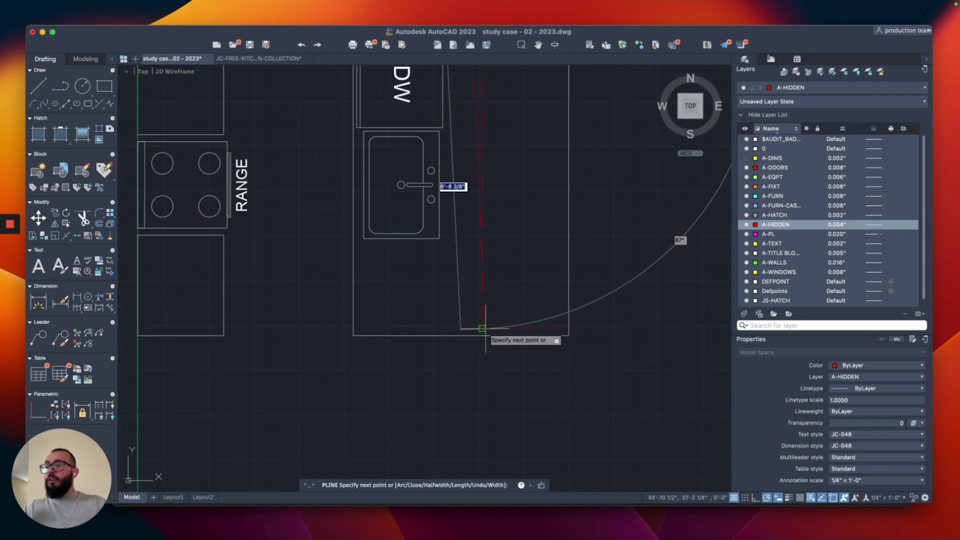
{"action": "left_click", "coordinate": [472, 328]}
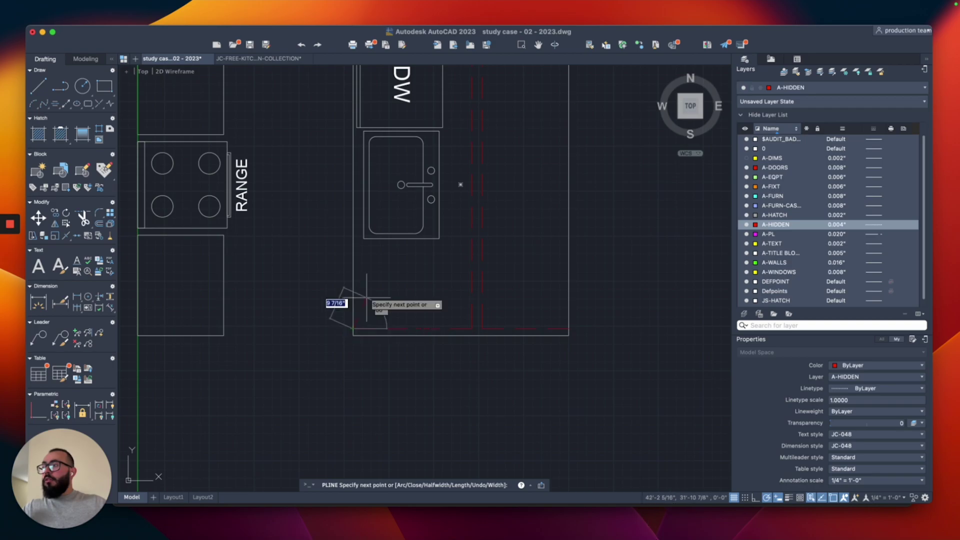
{"action": "scroll", "coordinate": [350, 320], "scroll_direction": "down", "scroll_amount": 4}
{"action": "key", "text": "Escape"}
Look through the drawing's block library sheets for further kitchen appliance blocks.
{"action": "scroll", "coordinate": [404, 216], "scroll_direction": "down", "scroll_amount": 3}
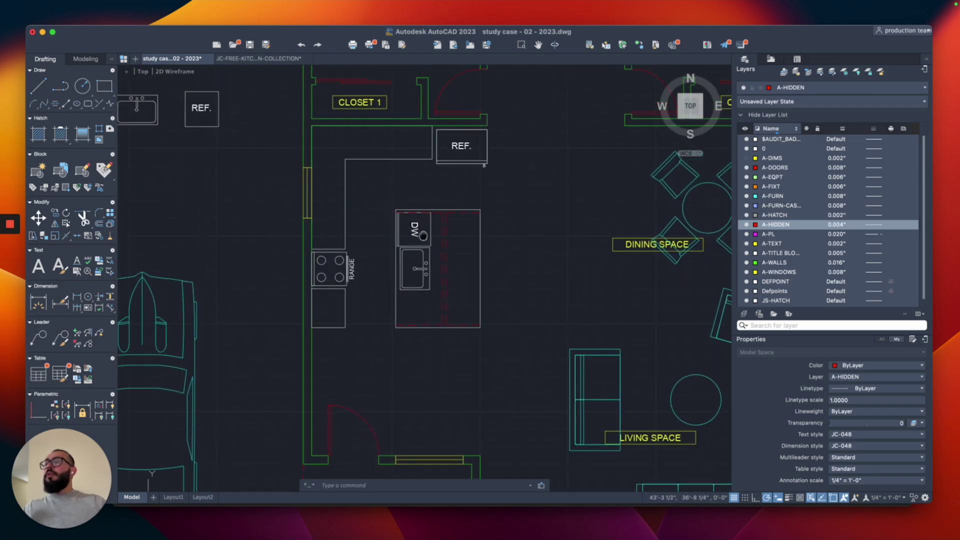
{"action": "scroll", "coordinate": [341, 217], "scroll_direction": "down", "scroll_amount": 5}
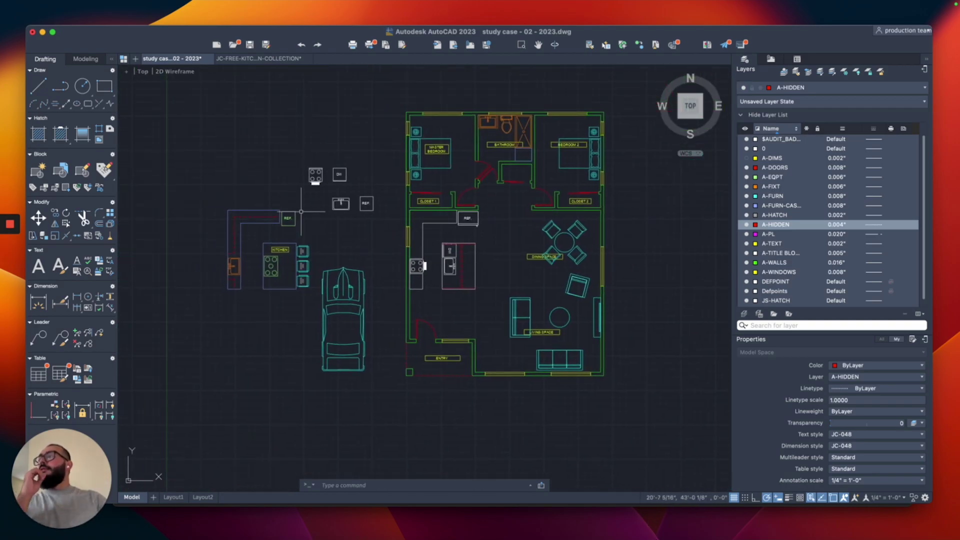
{"action": "scroll", "coordinate": [336, 210], "scroll_direction": "up", "scroll_amount": 4}
{"action": "middle_click_drag", "start_coordinate": [412, 211], "coordinate": [369, 210]}
{"action": "scroll", "coordinate": [342, 185], "scroll_direction": "up", "scroll_amount": 2}
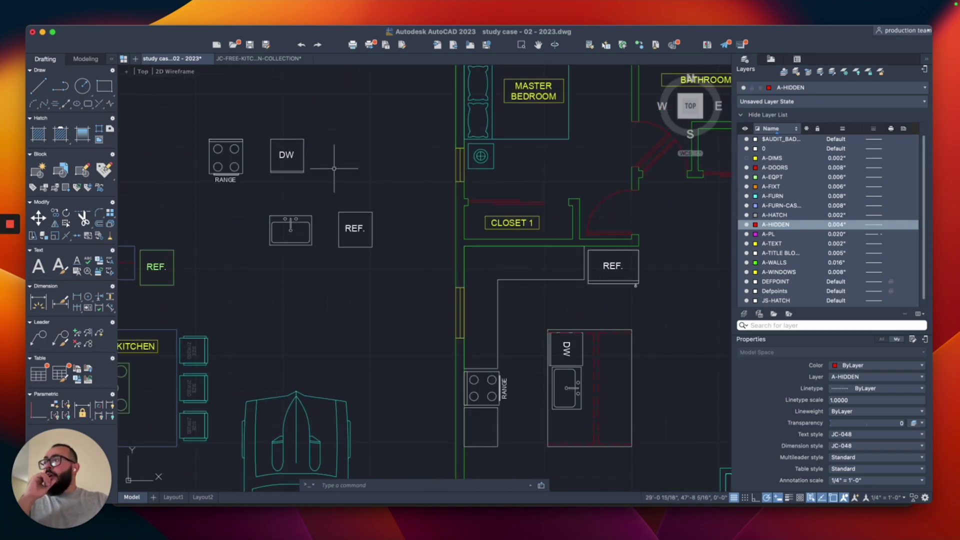
{"action": "left_click", "coordinate": [333, 168]}
{"action": "left_click", "coordinate": [368, 189]}
{"action": "scroll", "coordinate": [381, 181], "scroll_direction": "down", "scroll_amount": 4}
{"action": "middle_click_drag", "start_coordinate": [337, 163], "coordinate": [495, 259]}
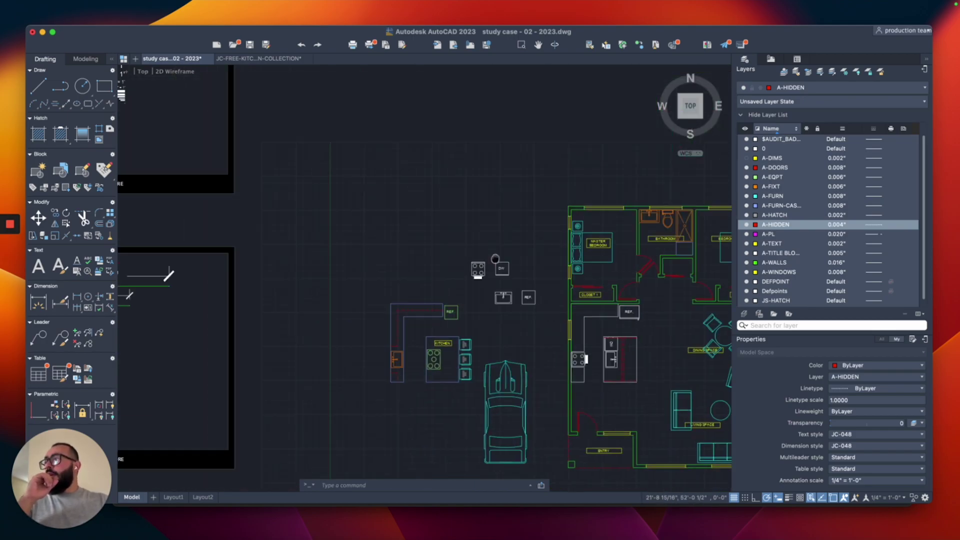
{"action": "middle_click_drag", "start_coordinate": [276, 178], "coordinate": [561, 305]}
{"action": "middle_click_drag", "start_coordinate": [331, 222], "coordinate": [531, 223]}
{"action": "middle_click_drag", "start_coordinate": [338, 241], "coordinate": [501, 258]}
{"action": "middle_click_drag", "start_coordinate": [424, 280], "coordinate": [619, 248]}
{"action": "middle_click_drag", "start_coordinate": [512, 303], "coordinate": [286, 148]}
{"action": "scroll", "coordinate": [287, 148], "scroll_direction": "down", "scroll_amount": 2}
{"action": "middle_click_drag", "start_coordinate": [361, 82], "coordinate": [287, 339]}
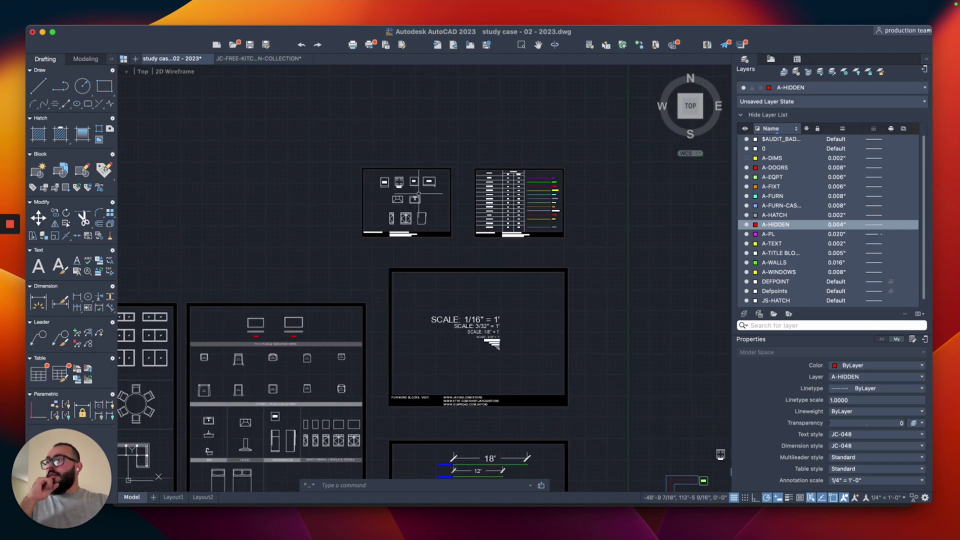
Copy the W/D. block by its upper-left corner from the appliance sheet to the countertop's upper end corner beside the refrigerator.
{"action": "scroll", "coordinate": [468, 182], "scroll_direction": "up", "scroll_amount": 5}
{"action": "scroll", "coordinate": [262, 159], "scroll_direction": "up", "scroll_amount": 2}
{"action": "left_click", "coordinate": [244, 176]}
{"action": "scroll", "coordinate": [243, 174], "scroll_direction": "up", "scroll_amount": 5}
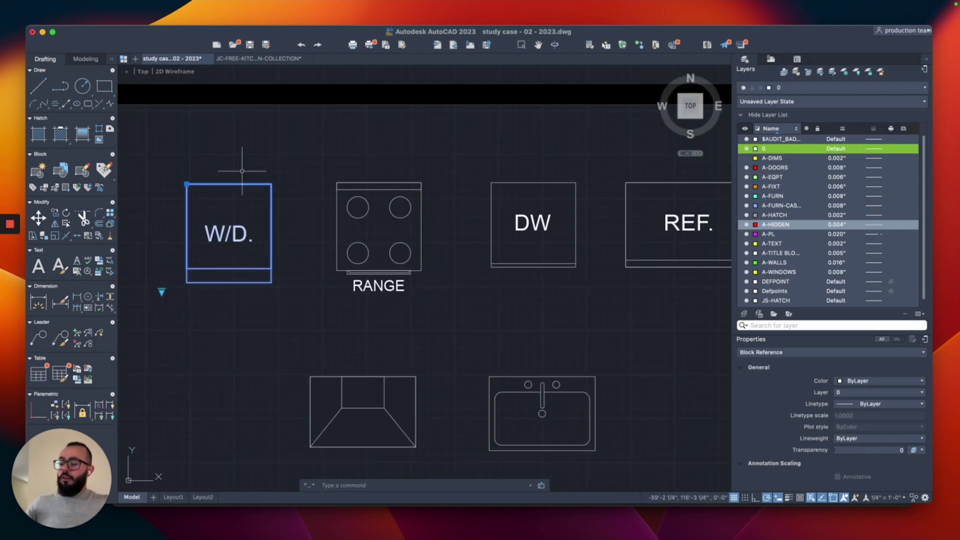
{"action": "type", "text": "co"}
{"action": "key", "text": "Return"}
{"action": "left_click", "coordinate": [186, 184]}
{"action": "scroll", "coordinate": [266, 230], "scroll_direction": "down", "scroll_amount": 6}
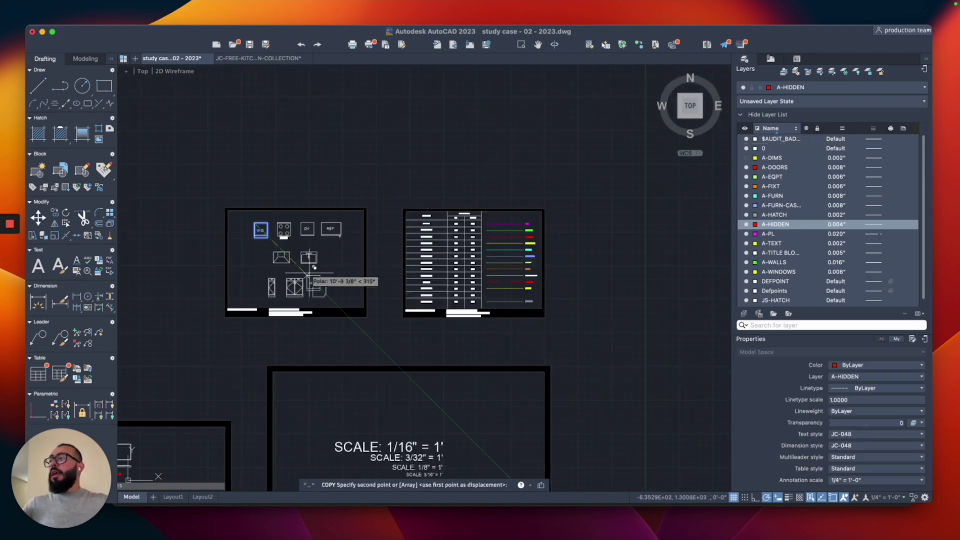
{"action": "middle_click_drag", "start_coordinate": [450, 336], "coordinate": [253, 175]}
{"action": "scroll", "coordinate": [508, 377], "scroll_direction": "up", "scroll_amount": 10}
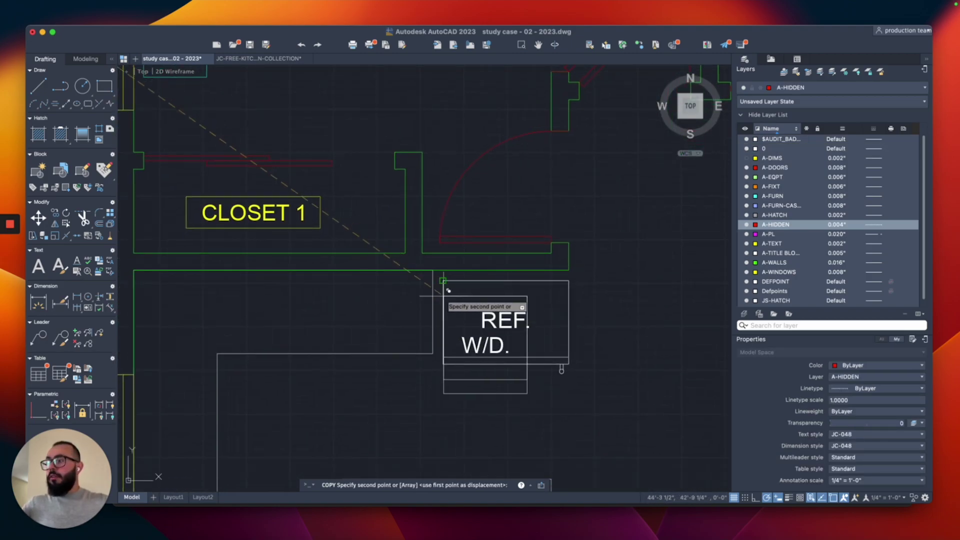
{"action": "left_click", "coordinate": [432, 270]}
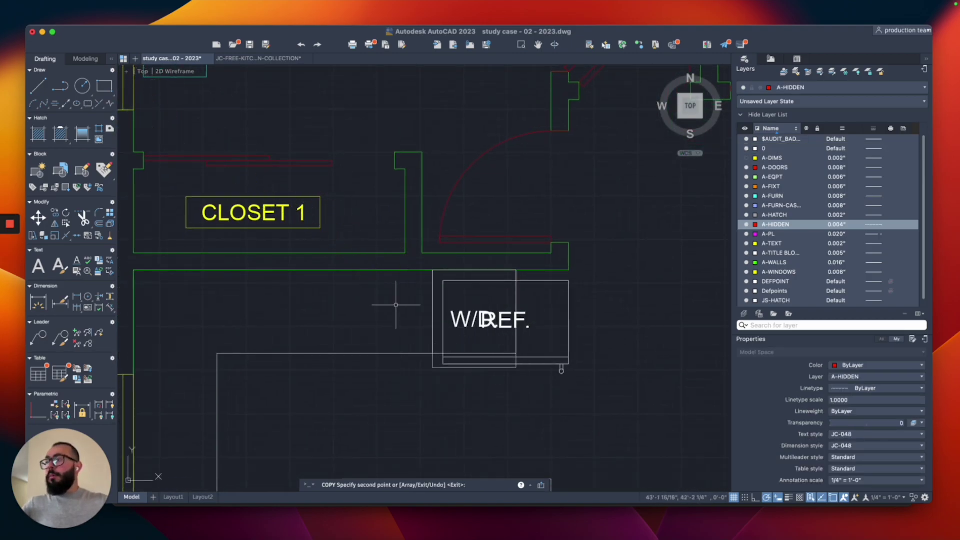
{"action": "key", "text": "Escape"}
Stretch the countertop's end edge near the refrigerator 2'4" to the left.
{"action": "left_click", "coordinate": [365, 354]}
{"action": "left_click", "coordinate": [432, 312]}
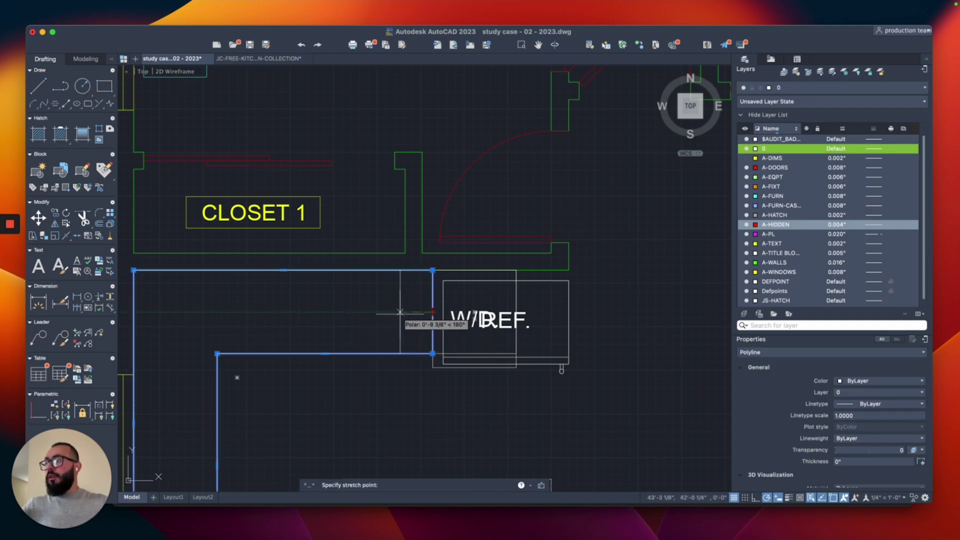
{"action": "type", "text": "2'4"}
{"action": "key", "text": "Return"}
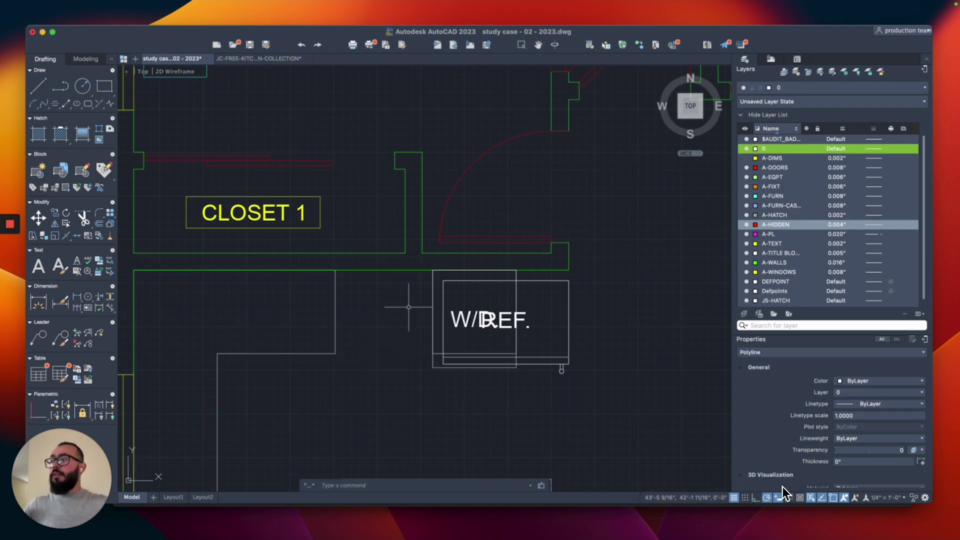
Move the W/D. block 2' left, out of the refrigerator's outline.
{"action": "left_click", "coordinate": [477, 277]}
{"action": "type", "text": "m"}
{"action": "key", "text": "Return"}
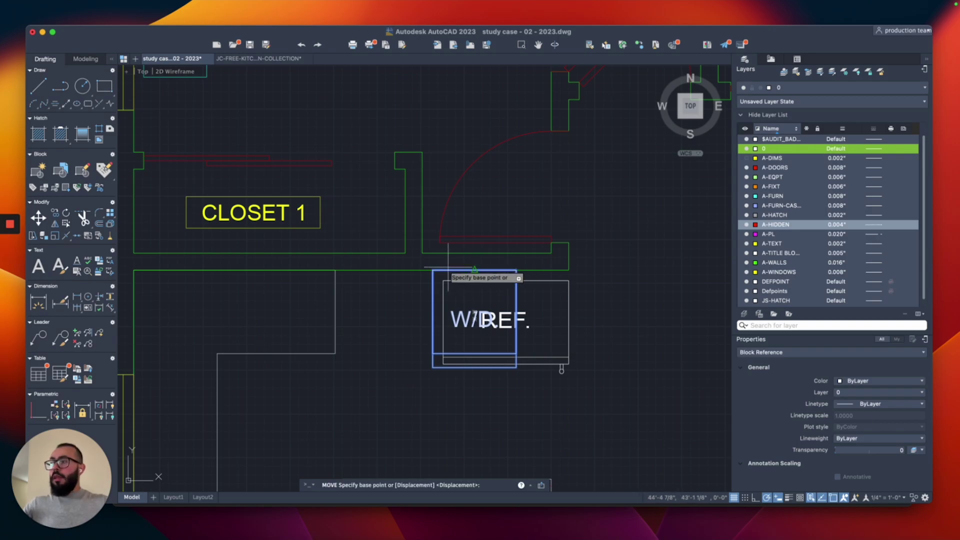
{"action": "left_click", "coordinate": [432, 270]}
{"action": "type", "text": "2'"}
{"action": "key", "text": "Return"}
Move the W/D. block another 2" left, toward the shortened countertop end.
{"action": "left_click", "coordinate": [388, 297]}
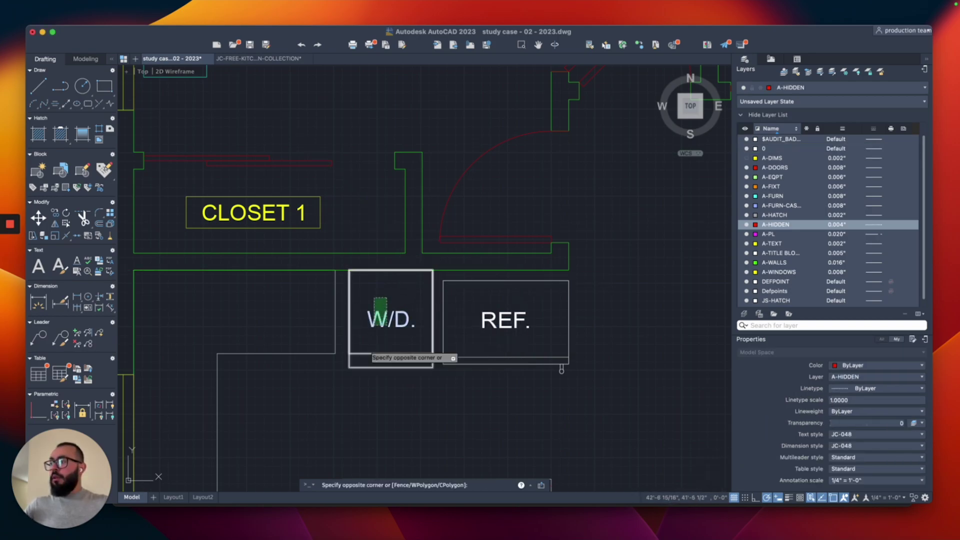
{"action": "left_click", "coordinate": [372, 353]}
{"action": "left_click", "coordinate": [406, 402]}
{"action": "left_click", "coordinate": [391, 410]}
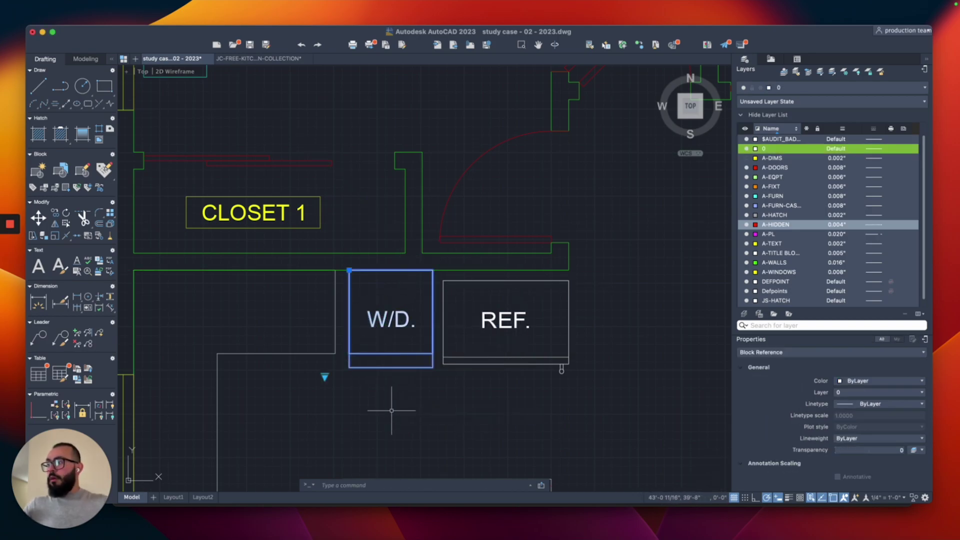
{"action": "type", "text": "m"}
{"action": "key", "text": "Return"}
{"action": "left_click", "coordinate": [422, 403]}
{"action": "type", "text": "2"}
{"action": "key", "text": "Return"}
Move the W/D. block straight down by about 3", away from the wall.
{"action": "left_click", "coordinate": [403, 360]}
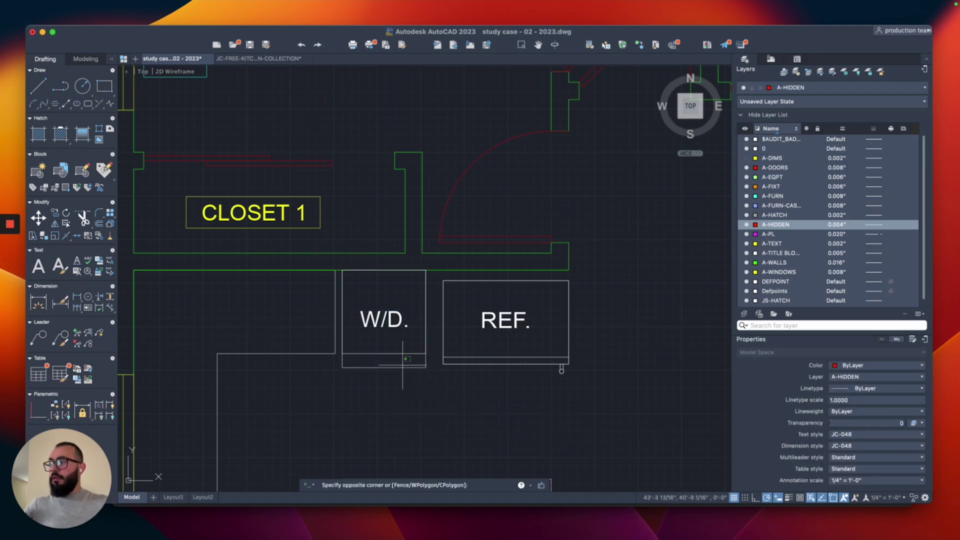
{"action": "left_click", "coordinate": [389, 386]}
{"action": "middle_click_drag", "start_coordinate": [391, 386], "coordinate": [394, 350]}
{"action": "type", "text": "m"}
{"action": "key", "text": "Return"}
{"action": "left_click", "coordinate": [415, 350]}
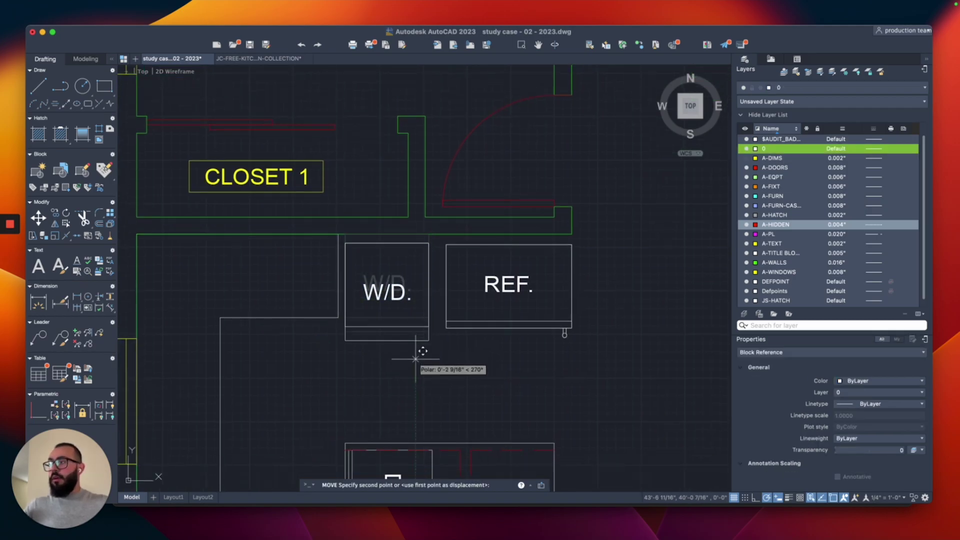
{"action": "left_click", "coordinate": [415, 359]}
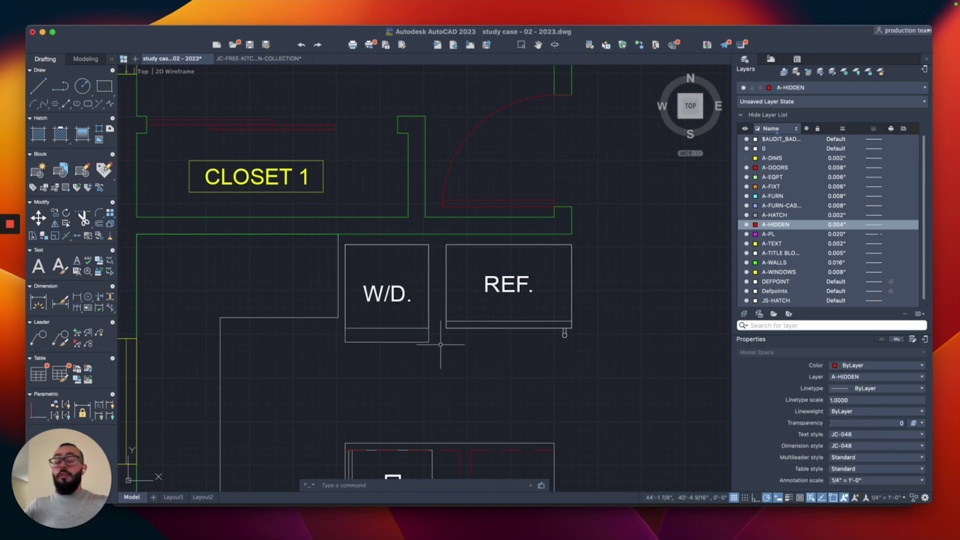
Stretch the countertop's end edge together with the W/D. block about 1 1/8" to the right.
{"action": "type", "text": "s"}
{"action": "key", "text": "Return"}
{"action": "left_click", "coordinate": [436, 228]}
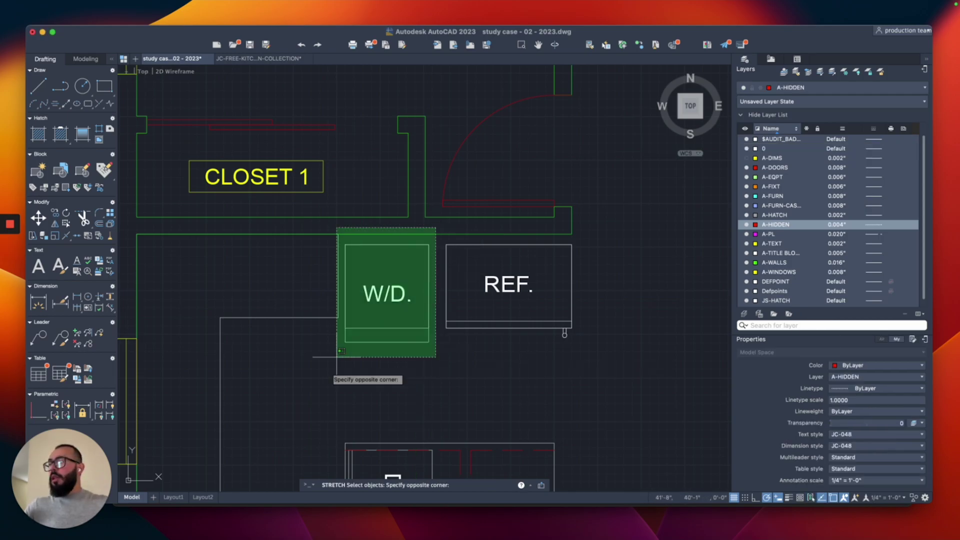
{"action": "left_click", "coordinate": [320, 386]}
{"action": "key", "text": "Return"}
{"action": "left_click", "coordinate": [371, 385]}
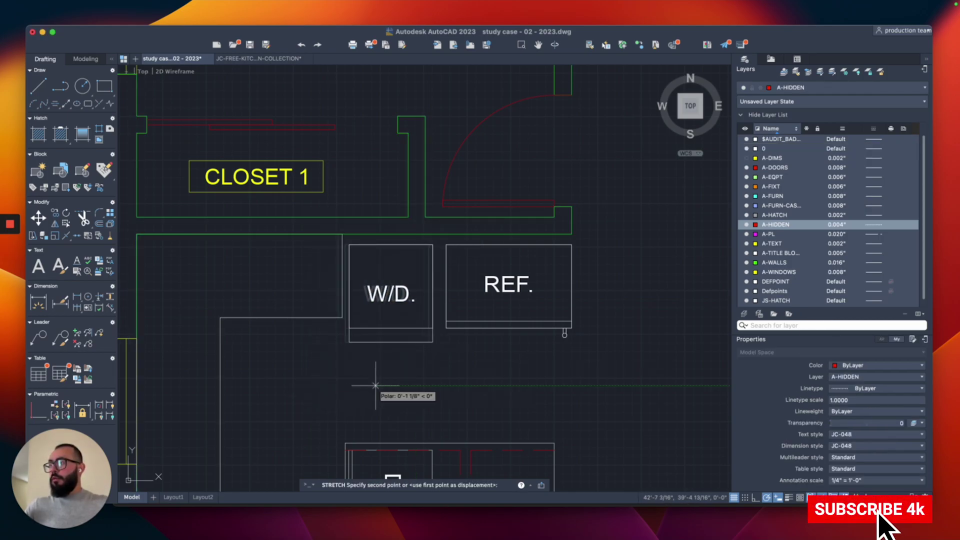
{"action": "left_click", "coordinate": [376, 385]}
Measure the vertical clearance between the W/D. block's front edge and the island's upper edge.
{"action": "scroll", "coordinate": [380, 350], "scroll_direction": "down", "scroll_amount": 5}
{"action": "scroll", "coordinate": [385, 305], "scroll_direction": "up", "scroll_amount": 3}
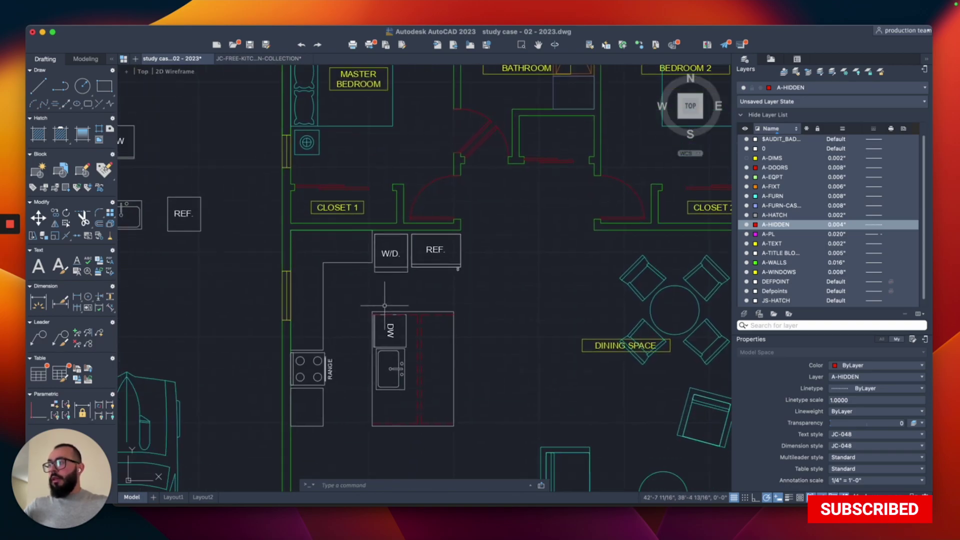
{"action": "scroll", "coordinate": [382, 285], "scroll_direction": "up", "scroll_amount": 3}
{"action": "type", "text": "dli"}
{"action": "key", "text": "Return"}
{"action": "left_click", "coordinate": [443, 259]}
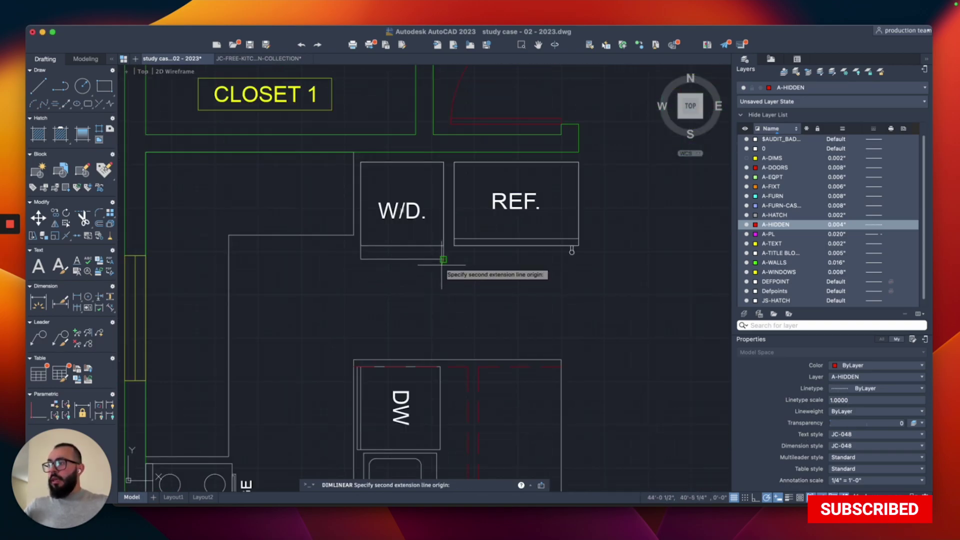
{"action": "left_click", "coordinate": [444, 358]}
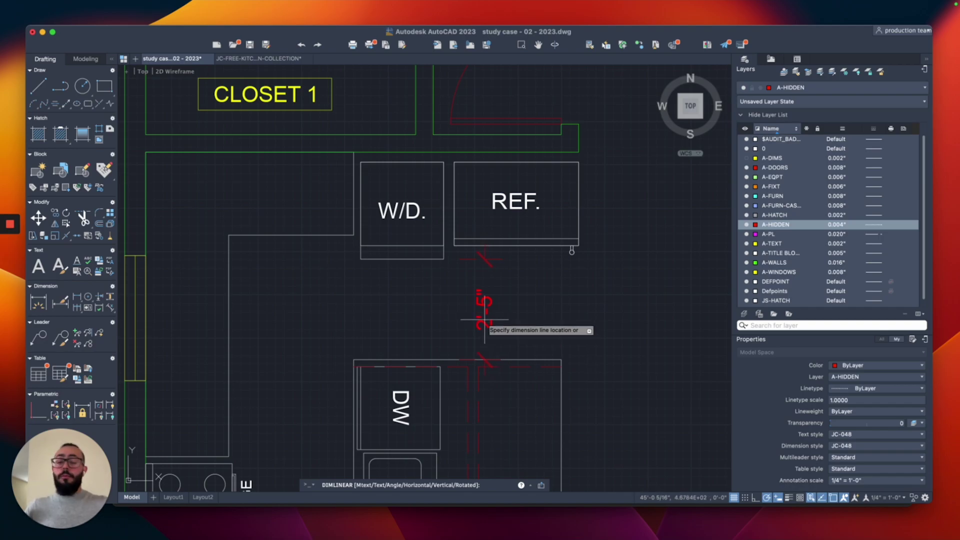
{"action": "key", "text": "Escape"}
Move the whole island, with its sink, dishwasher and hidden lines, straight down to widen the aisle below the W/D. block.
{"action": "scroll", "coordinate": [486, 312], "scroll_direction": "down", "scroll_amount": 5}
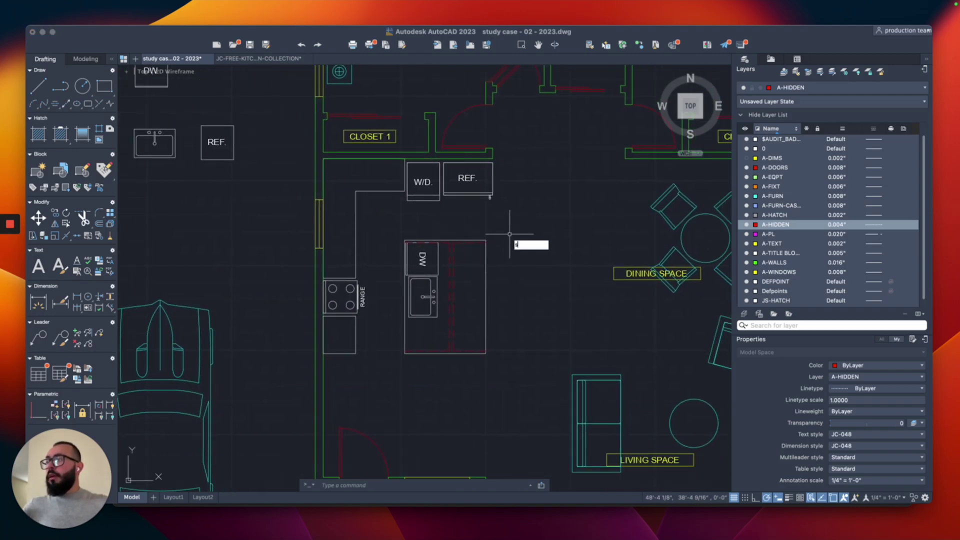
{"action": "key", "text": "Escape"}
{"action": "left_click", "coordinate": [392, 223]}
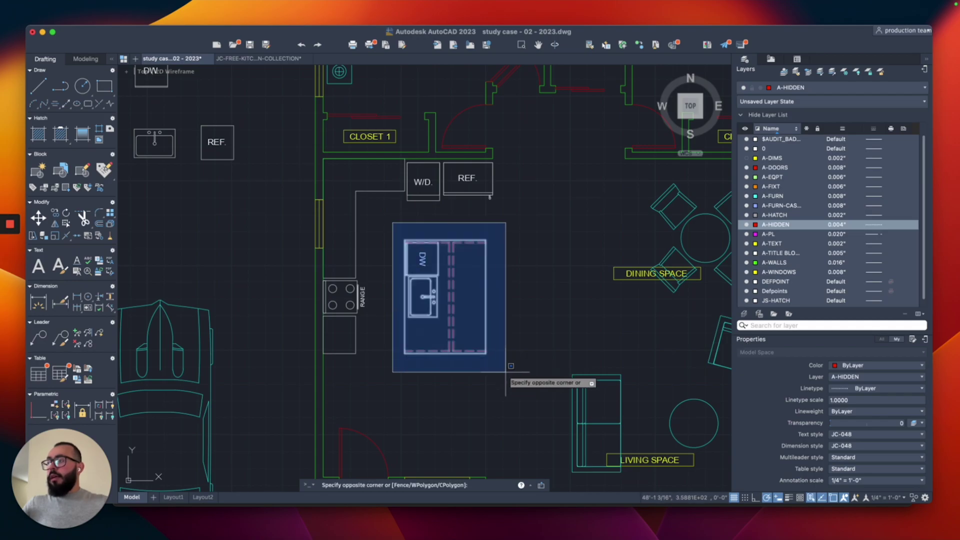
{"action": "left_click", "coordinate": [508, 377]}
{"action": "key", "text": "Return"}
{"action": "left_click", "coordinate": [512, 294]}
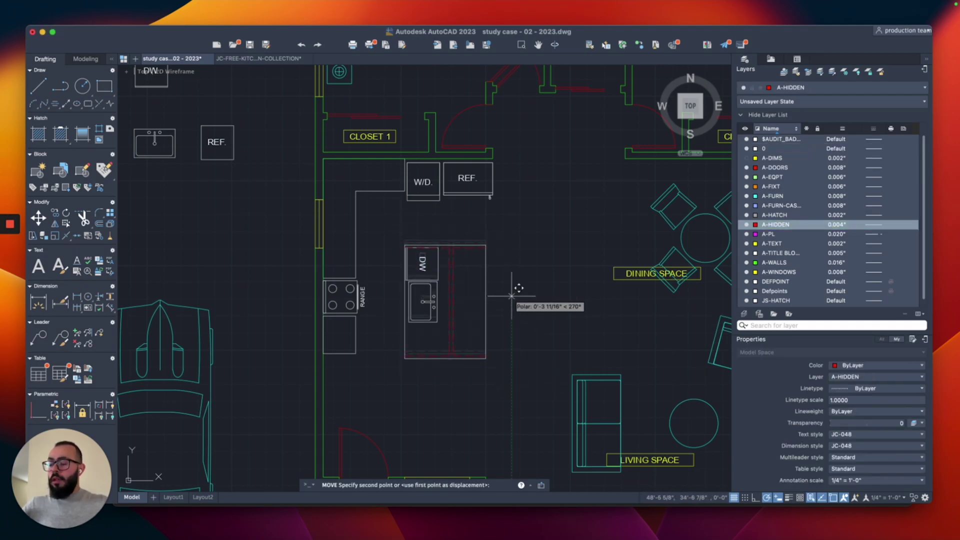
{"action": "left_click", "coordinate": [511, 294]}
Stretch the lower end of the L-shaped countertop 7" down, together with the range and the cabinet below it.
{"action": "scroll", "coordinate": [357, 255], "scroll_direction": "up", "scroll_amount": 3}
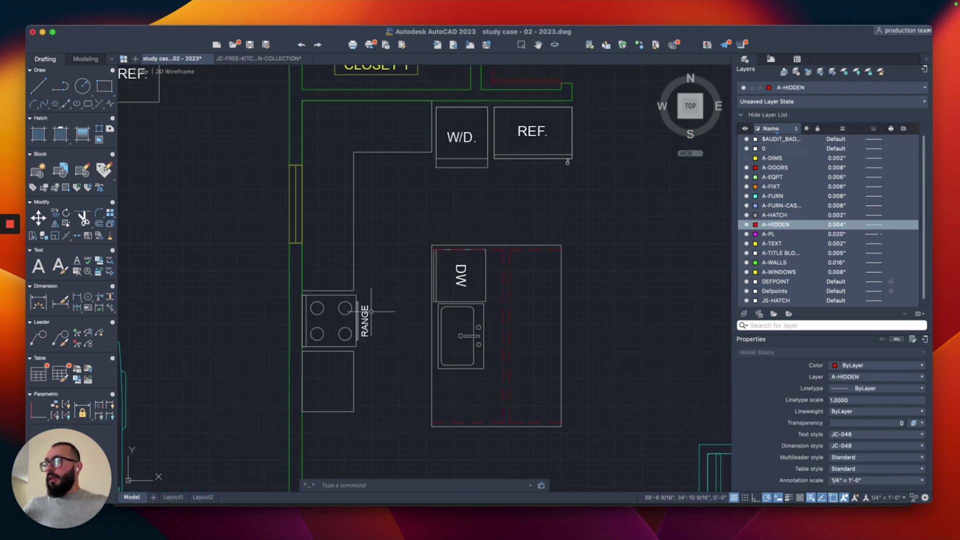
{"action": "left_click", "coordinate": [388, 284]}
{"action": "left_click", "coordinate": [249, 438]}
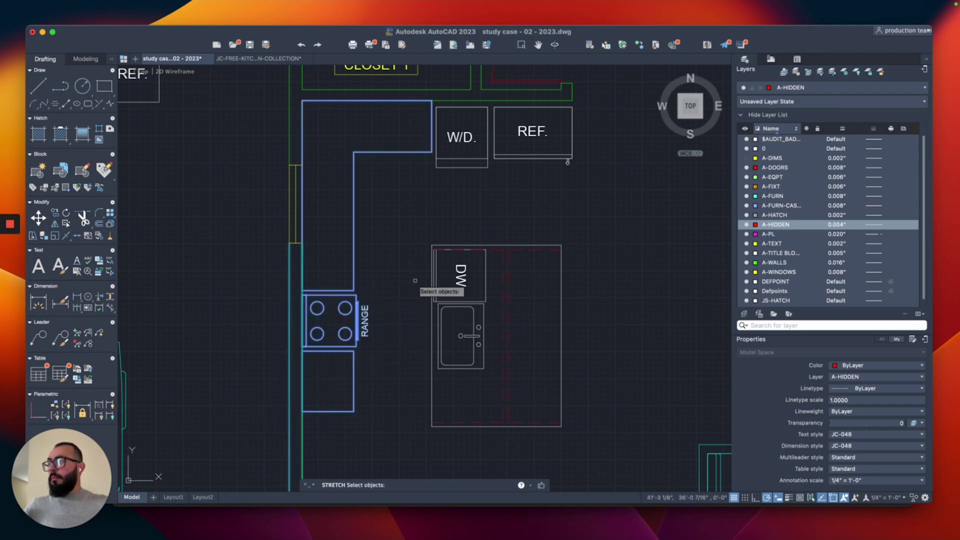
{"action": "key", "text": "Return"}
{"action": "left_click", "coordinate": [406, 274]}
{"action": "type", "text": "7"}
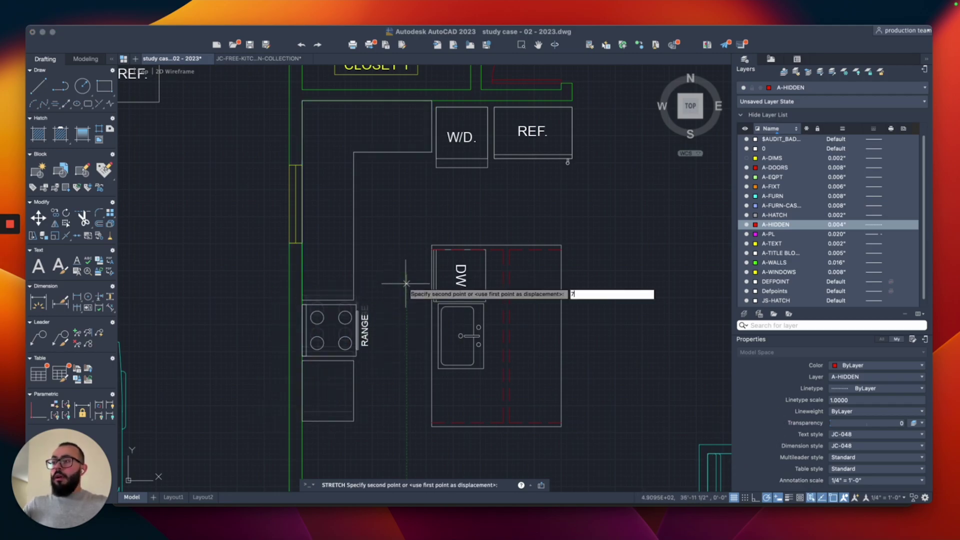
{"action": "key", "text": "Return"}
{"action": "type", "text": "pl"}
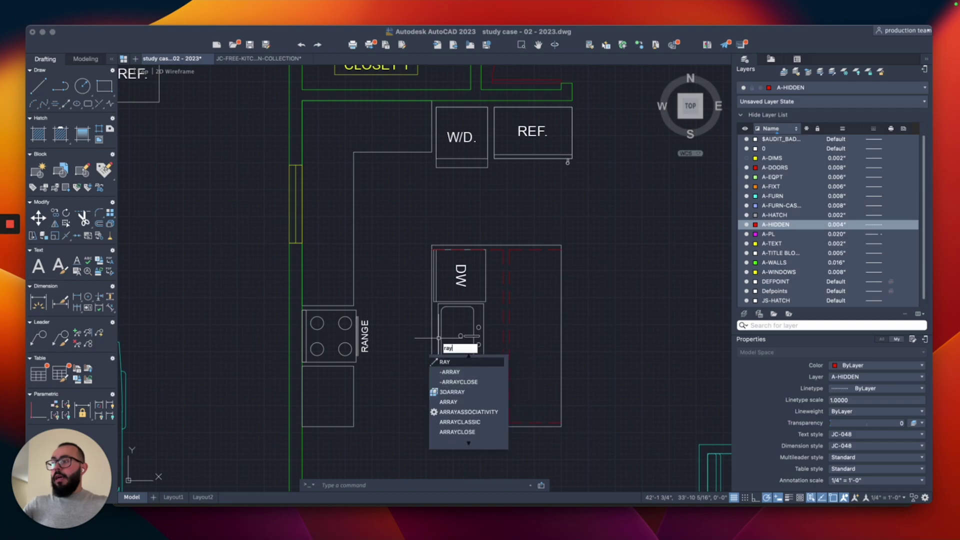
{"action": "key", "text": "Return"}
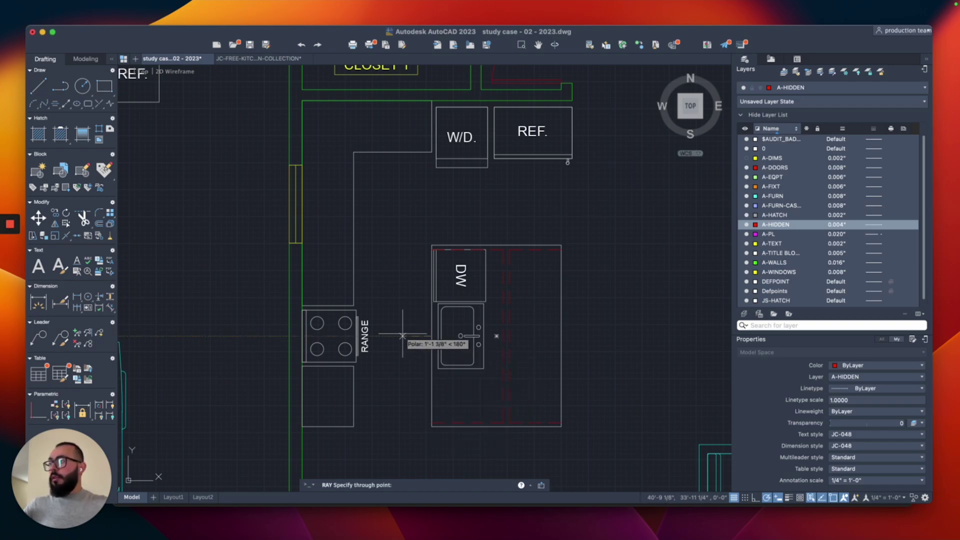
{"action": "left_click", "coordinate": [409, 301]}
{"action": "left_click", "coordinate": [390, 336]}
{"action": "key", "text": "Delete"}
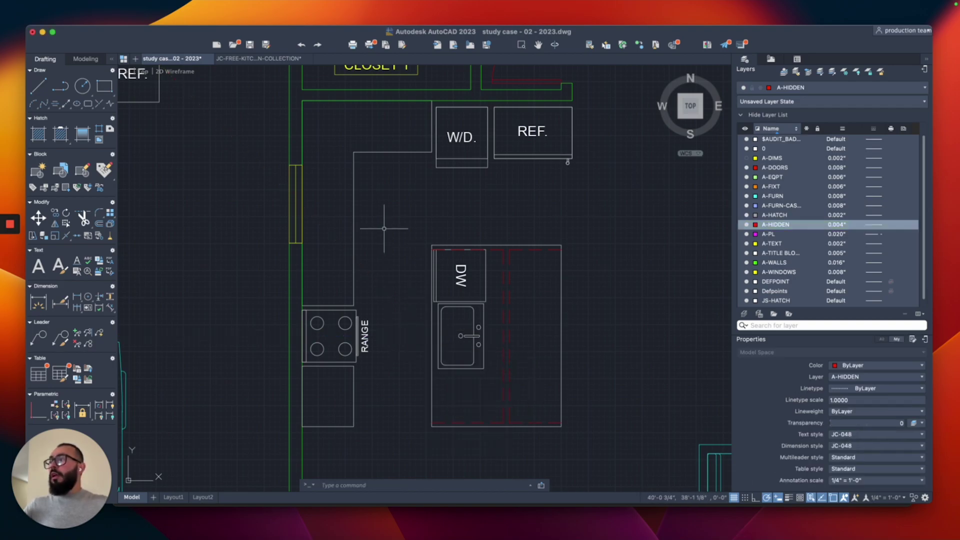
Add a vertical linear dimension between the countertop's front corner and the island's upper edge, placed to the right of the island.
{"action": "middle_click_drag", "start_coordinate": [307, 219], "coordinate": [293, 241]}
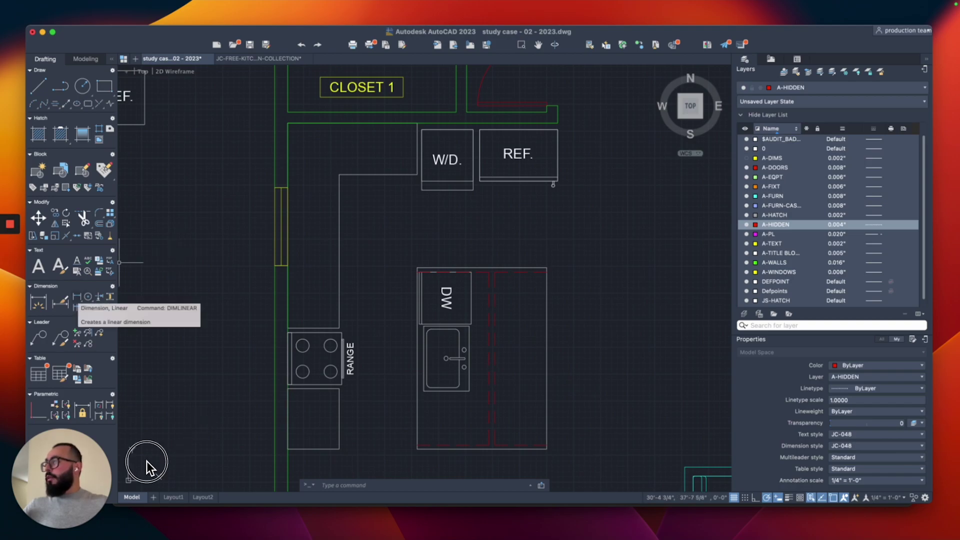
{"action": "left_click", "coordinate": [78, 297]}
{"action": "left_click", "coordinate": [417, 175]}
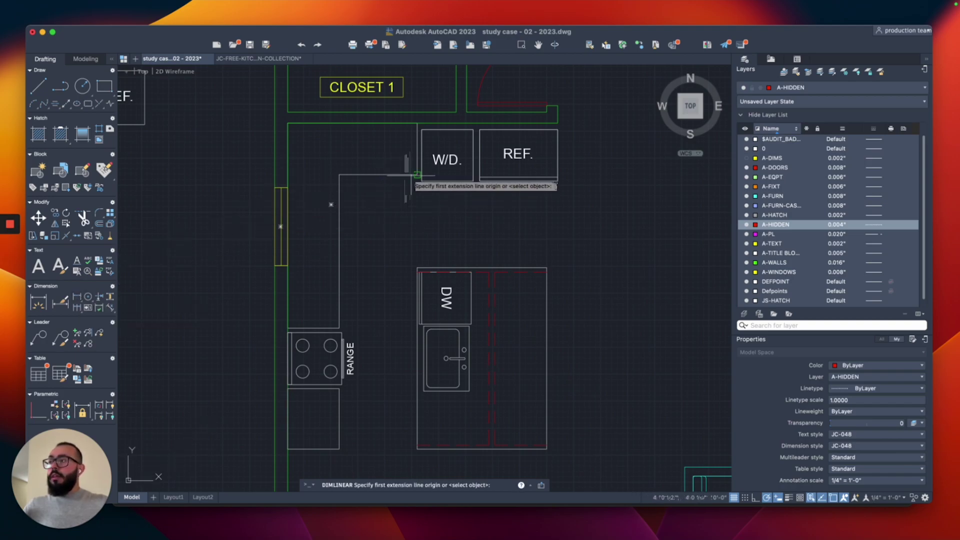
{"action": "left_click", "coordinate": [547, 269]}
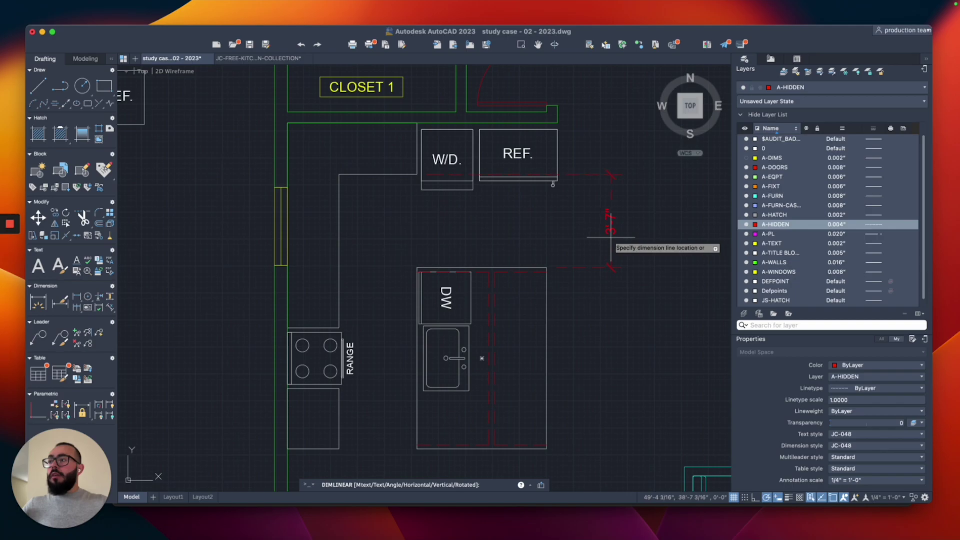
{"action": "left_click", "coordinate": [611, 236]}
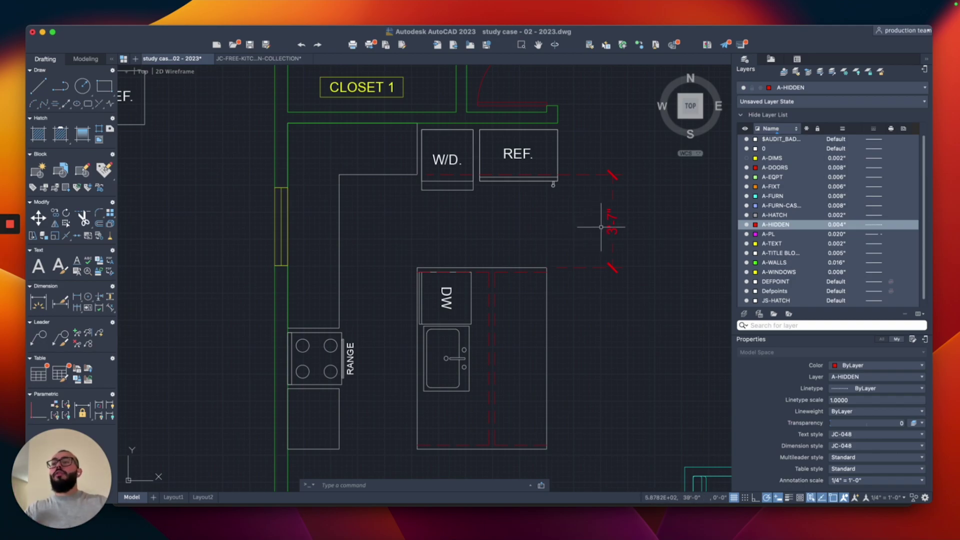
Assign the new aisle dimension to the A-DIMS layer and make that layer visible.
{"action": "left_click", "coordinate": [631, 206]}
{"action": "left_click", "coordinate": [594, 231]}
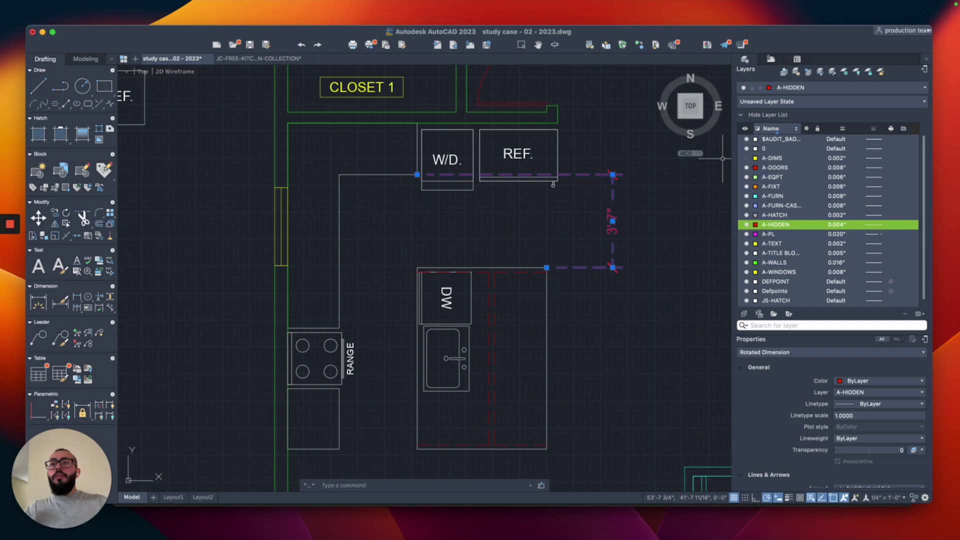
{"action": "left_click", "coordinate": [829, 89]}
{"action": "left_click", "coordinate": [795, 122]}
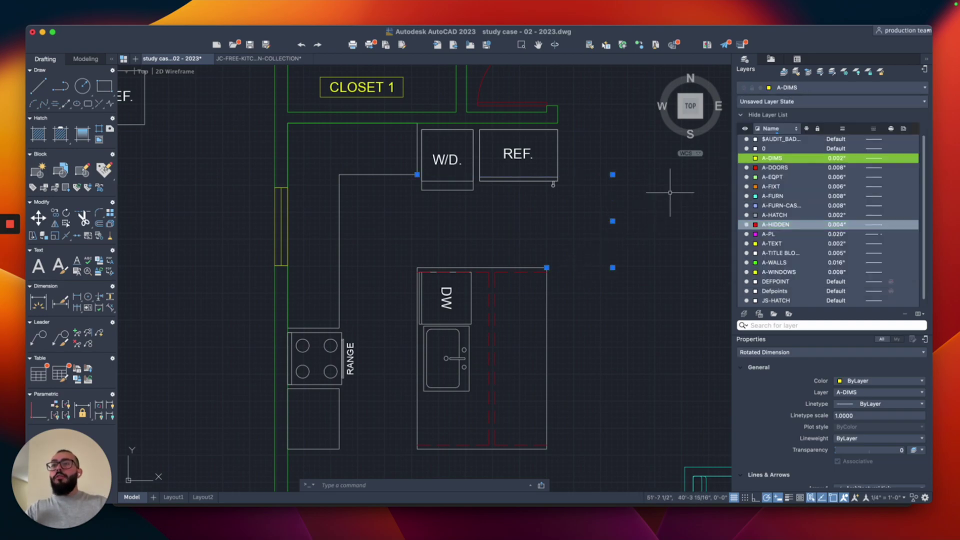
{"action": "key", "text": "Escape"}
Delete the outdated dimensions crossing the kitchen aisle and running below the island.
{"action": "middle_click_drag", "start_coordinate": [621, 213], "coordinate": [576, 233]}
{"action": "left_click", "coordinate": [475, 266]}
{"action": "left_click", "coordinate": [459, 278]}
{"action": "key", "text": "Delete"}
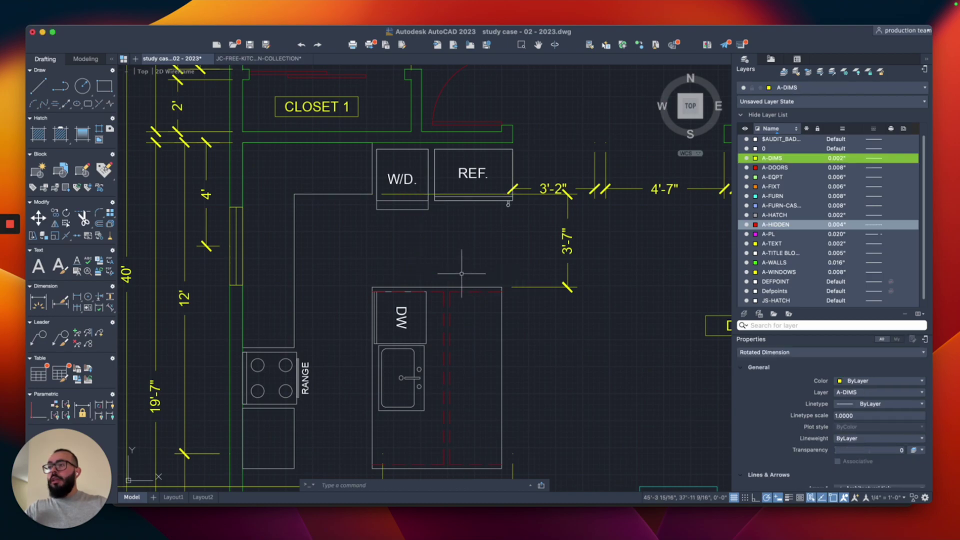
{"action": "scroll", "coordinate": [454, 313], "scroll_direction": "down", "scroll_amount": 2}
{"action": "middle_click_drag", "start_coordinate": [455, 314], "coordinate": [458, 233]}
{"action": "left_click", "coordinate": [399, 325]}
{"action": "left_click", "coordinate": [404, 349]}
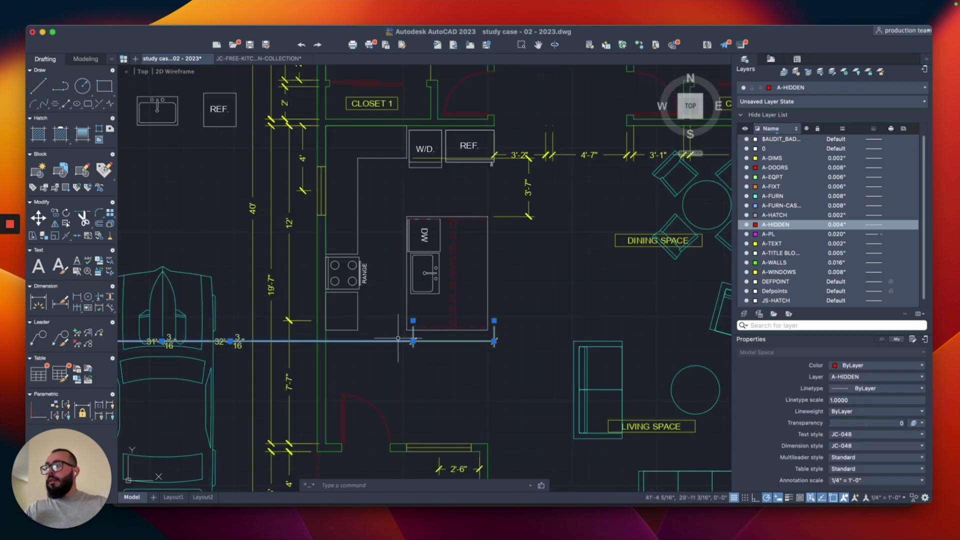
{"action": "key", "text": "Delete"}
Make A-DIMS the current layer and dimension the island's vertical length, in line with the aisle dimension.
{"action": "middle_click_drag", "start_coordinate": [403, 314], "coordinate": [376, 321]}
{"action": "scroll", "coordinate": [475, 223], "scroll_direction": "up", "scroll_amount": 2}
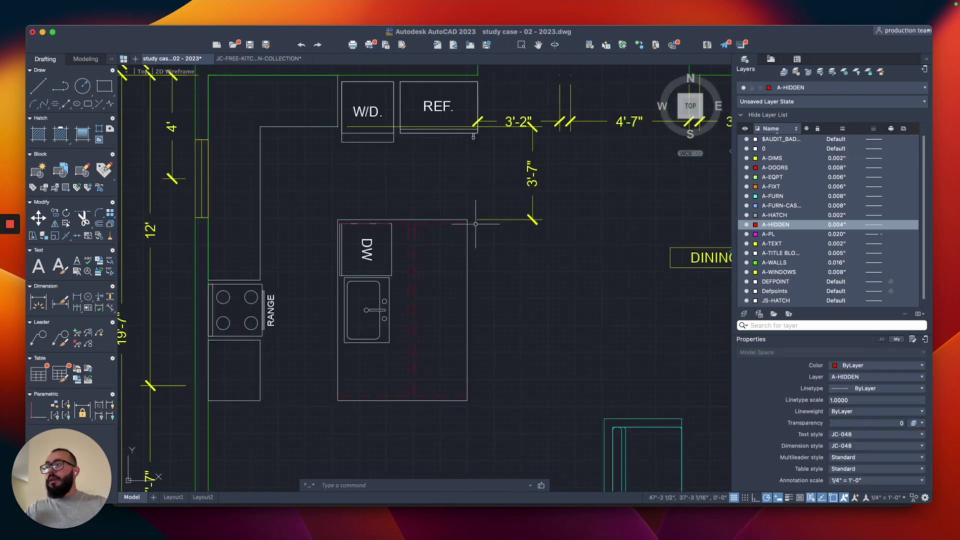
{"action": "left_click", "coordinate": [830, 88]}
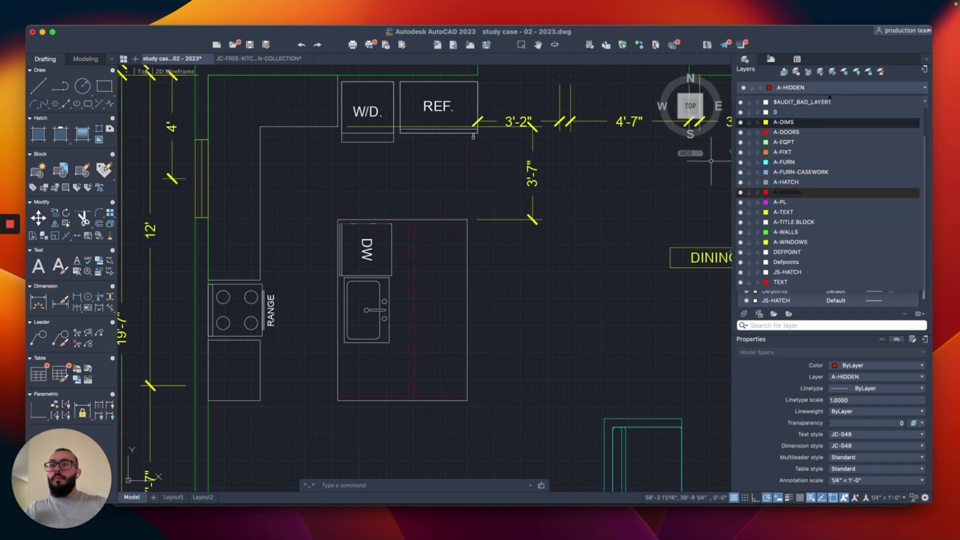
{"action": "left_click", "coordinate": [783, 122]}
{"action": "type", "text": "dli"}
{"action": "key", "text": "Return"}
{"action": "left_click", "coordinate": [474, 220]}
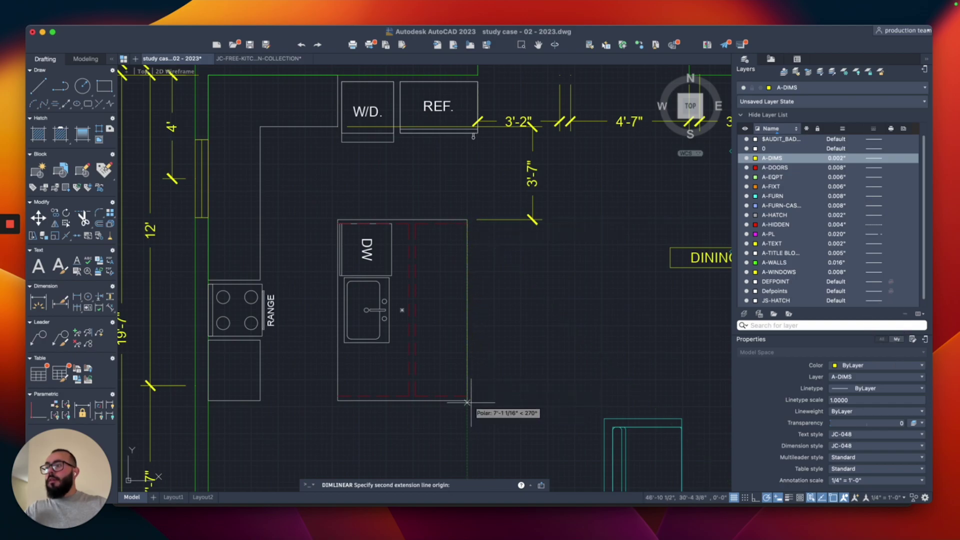
{"action": "left_click", "coordinate": [475, 400]}
{"action": "left_click", "coordinate": [531, 224]}
Add a horizontal linear dimension for the island's width below its lower edge.
{"action": "middle_click_drag", "start_coordinate": [471, 326], "coordinate": [522, 292]}
{"action": "key", "text": "Return"}
{"action": "left_click", "coordinate": [519, 366]}
{"action": "left_click", "coordinate": [389, 366]}
{"action": "left_click", "coordinate": [452, 402]}
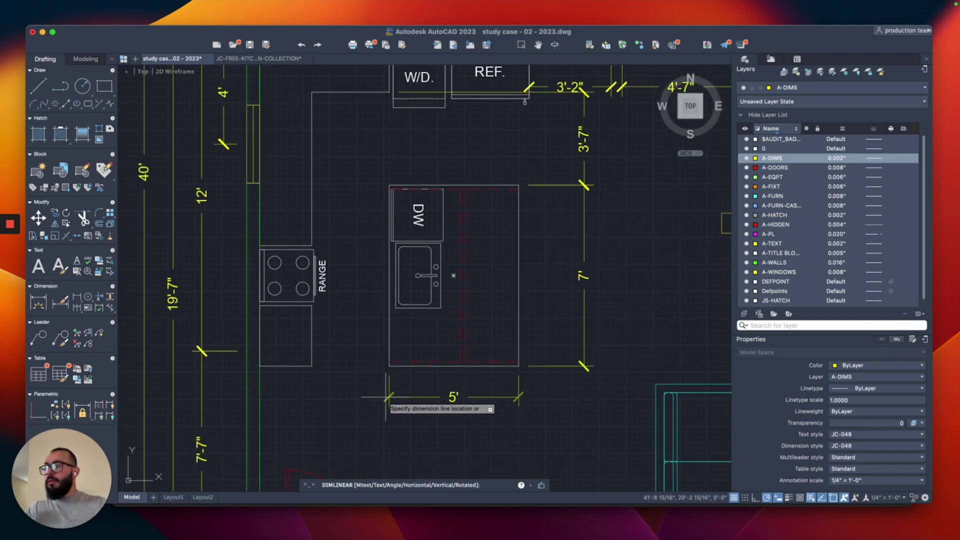
Dimension the aisle between the island and the lower-left cabinet, plus the cabinet's depth, in line with the island width dimension.
{"action": "key", "text": "Return"}
{"action": "left_click", "coordinate": [389, 366]}
{"action": "left_click", "coordinate": [311, 366]}
{"action": "left_click", "coordinate": [350, 402]}
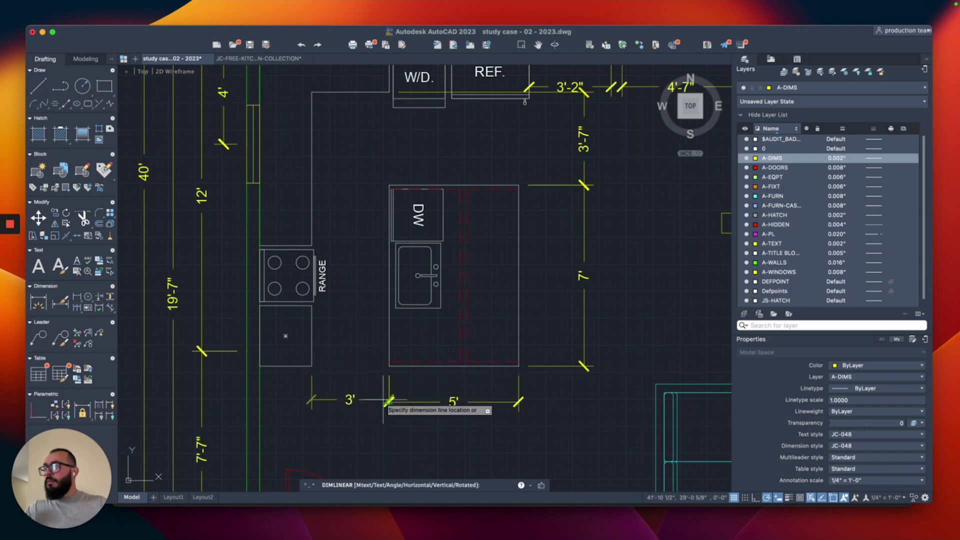
{"action": "key", "text": "Return"}
{"action": "left_click", "coordinate": [311, 366]}
{"action": "left_click", "coordinate": [259, 366]}
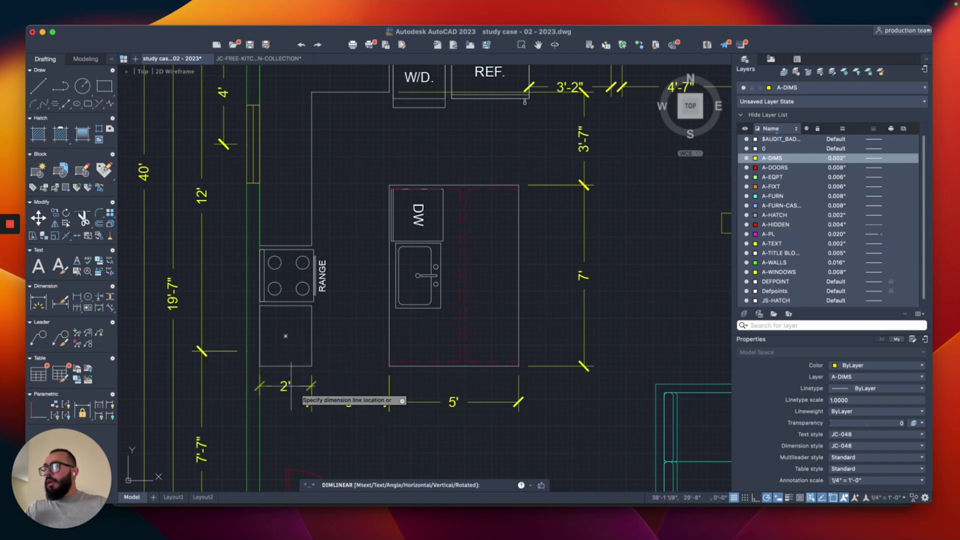
{"action": "left_click", "coordinate": [285, 401]}
Copy the range hood block from the kitchen block sheet to the floor plan, placing it beside the island sink.
{"action": "scroll", "coordinate": [351, 290], "scroll_direction": "up", "scroll_amount": 3}
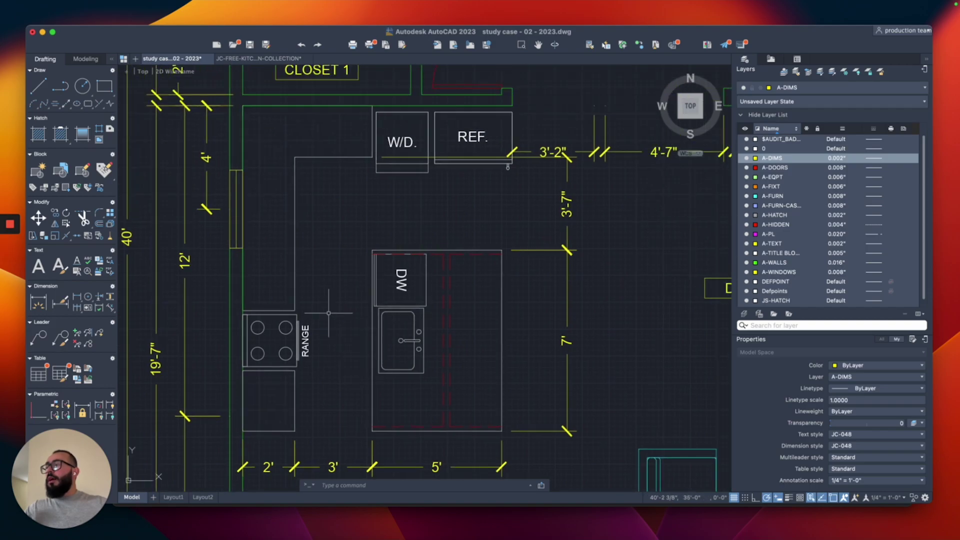
{"action": "scroll", "coordinate": [328, 313], "scroll_direction": "down", "scroll_amount": 10}
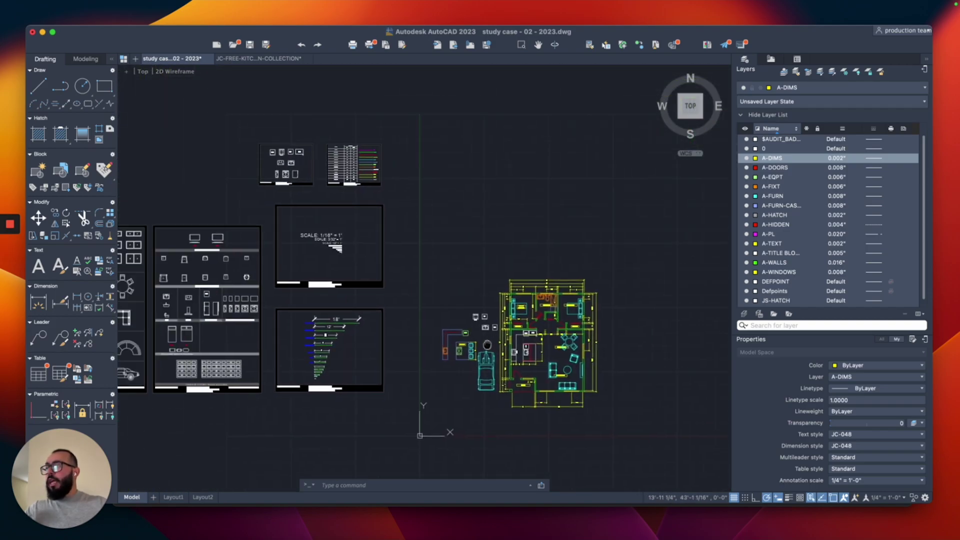
{"action": "scroll", "coordinate": [350, 200], "scroll_direction": "up", "scroll_amount": 10}
{"action": "left_click", "coordinate": [349, 216]}
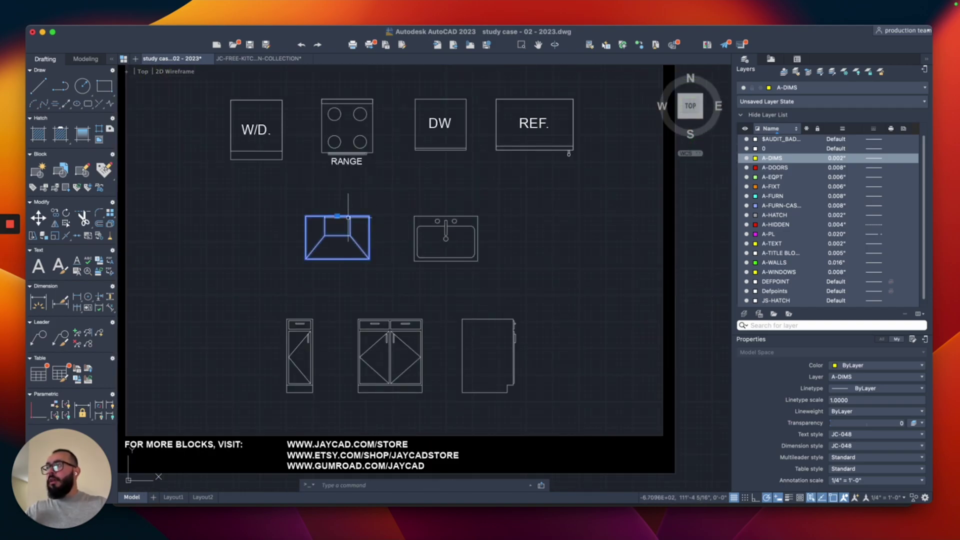
{"action": "type", "text": "cco"}
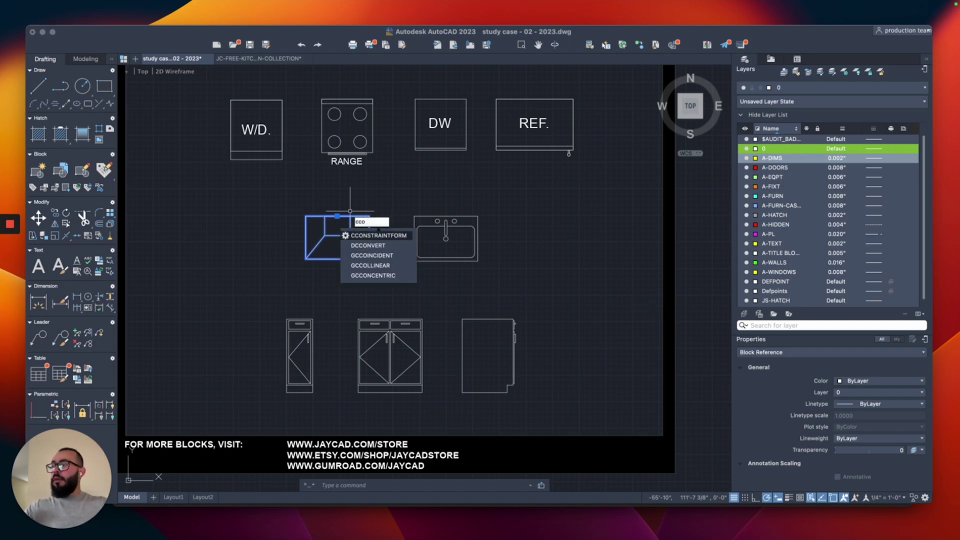
{"action": "key", "text": "Escape"}
{"action": "left_click", "coordinate": [330, 216]}
{"action": "type", "text": "co"}
{"action": "key", "text": "Return"}
{"action": "left_click", "coordinate": [337, 216]}
{"action": "scroll", "coordinate": [338, 215], "scroll_direction": "down", "scroll_amount": 8}
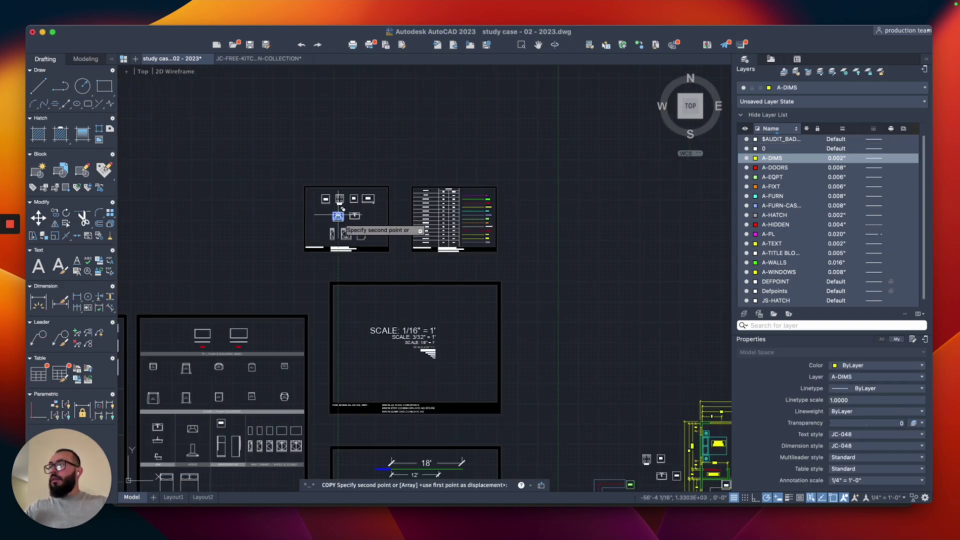
{"action": "middle_click_drag", "start_coordinate": [518, 339], "coordinate": [313, 167]}
{"action": "scroll", "coordinate": [523, 359], "scroll_direction": "up", "scroll_amount": 8}
{"action": "scroll", "coordinate": [427, 265], "scroll_direction": "up", "scroll_amount": 2}
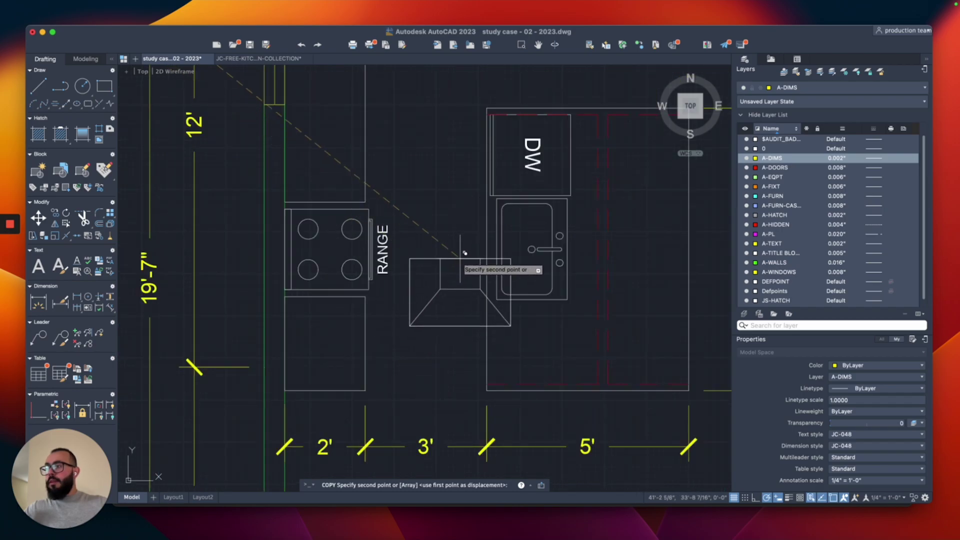
{"action": "left_click", "coordinate": [486, 249]}
{"action": "key", "text": "Escape"}
Shift the range hood block a short distance around the island sink.
{"action": "left_click", "coordinate": [472, 249]}
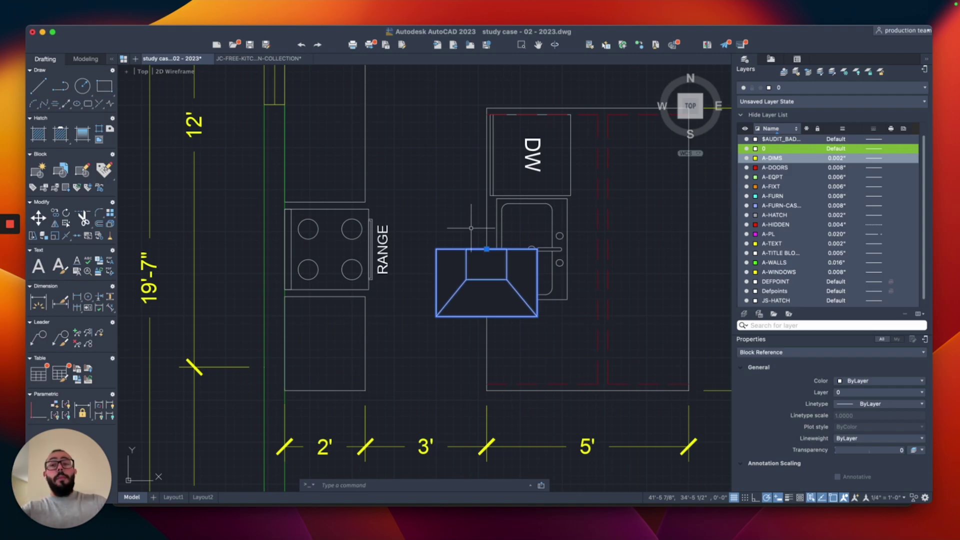
{"action": "scroll", "coordinate": [464, 230], "scroll_direction": "up", "scroll_amount": 3}
{"action": "left_click", "coordinate": [466, 272]}
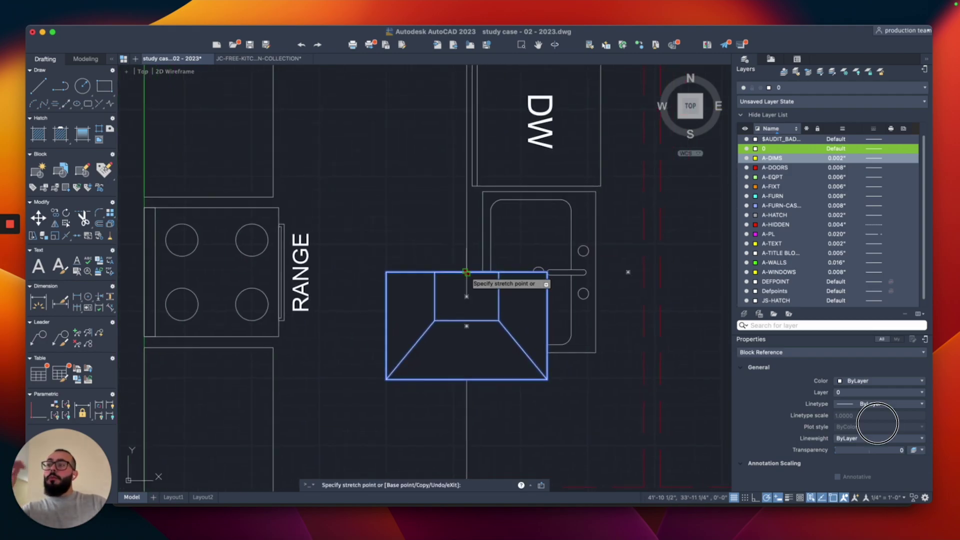
{"action": "left_click", "coordinate": [438, 244]}
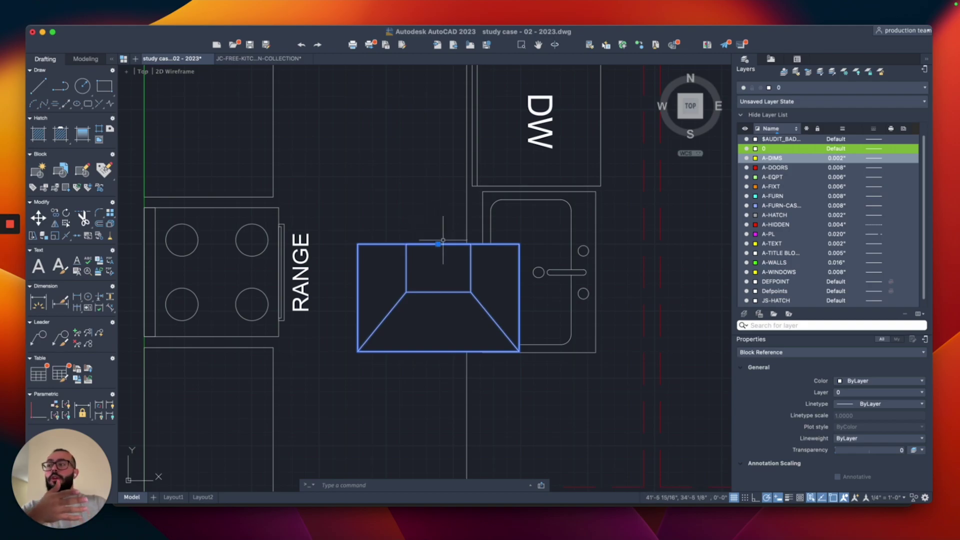
{"action": "left_click", "coordinate": [437, 244]}
{"action": "left_click", "coordinate": [498, 236]}
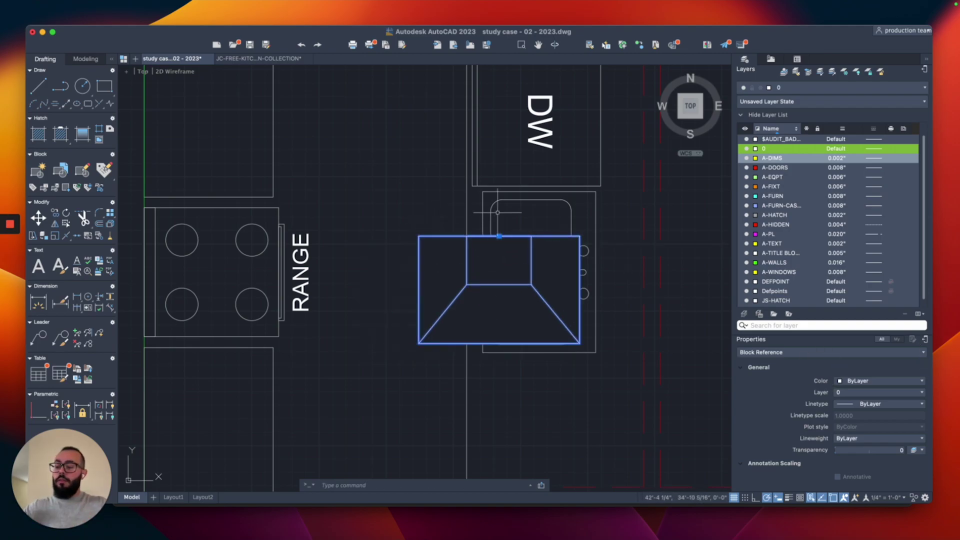
Rotate the range hood block 90° counterclockwise about the midpoint of its back edge.
{"action": "type", "text": "ro"}
{"action": "key", "text": "Return"}
{"action": "left_click", "coordinate": [499, 236]}
{"action": "left_click", "coordinate": [504, 226]}
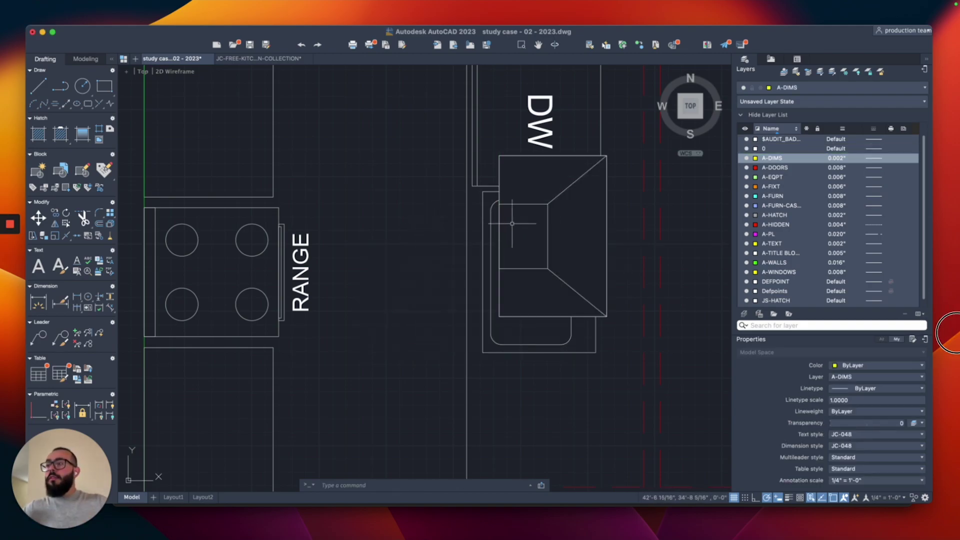
Move the rotated range hood against the left wall, centering its back edge on the range.
{"action": "left_click", "coordinate": [503, 228]}
{"action": "left_click", "coordinate": [499, 236]}
{"action": "scroll", "coordinate": [320, 247], "scroll_direction": "down", "scroll_amount": 3}
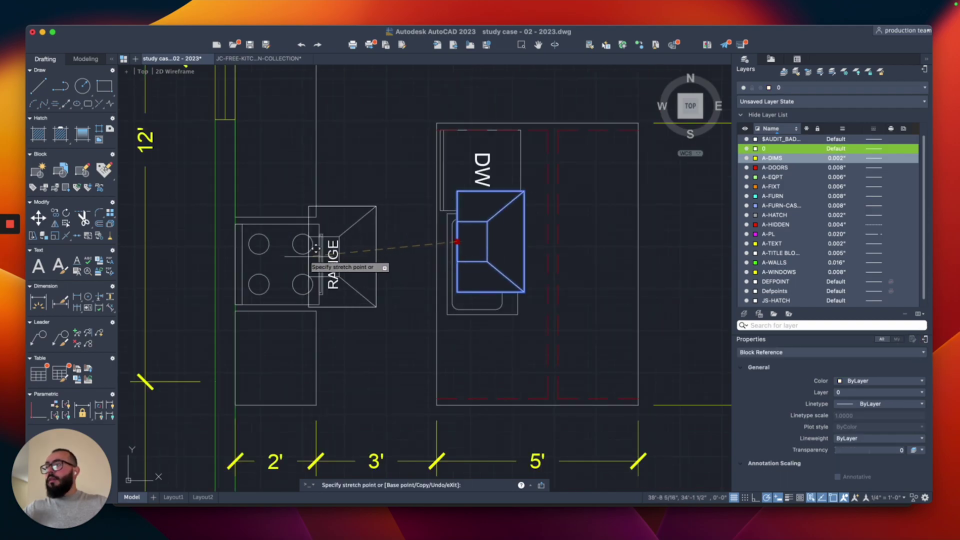
{"action": "scroll", "coordinate": [239, 252], "scroll_direction": "up", "scroll_amount": 3}
{"action": "left_click", "coordinate": [209, 256]}
{"action": "key", "text": "Escape"}
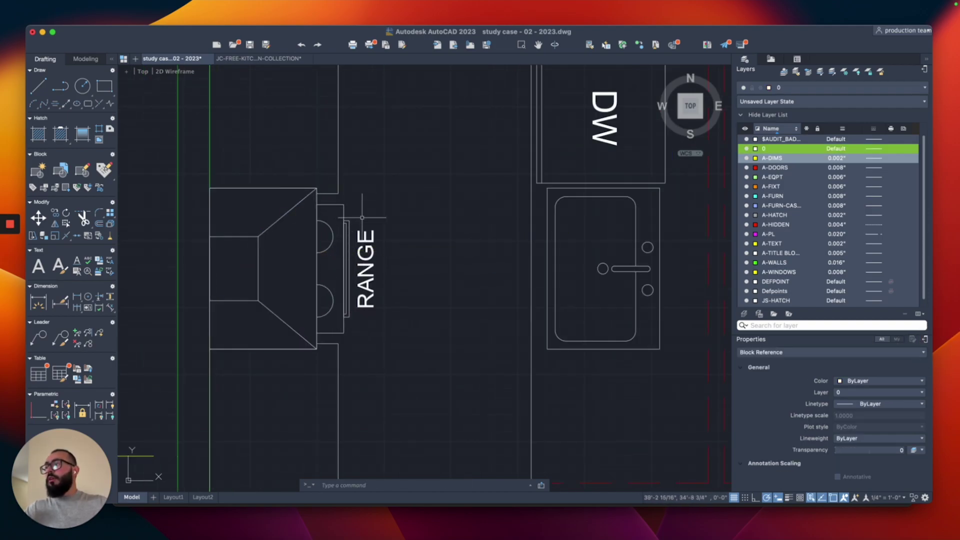
Switch the range block's visibility state to hide its RANGE label, and restore the labeled state.
{"action": "scroll", "coordinate": [374, 240], "scroll_direction": "up", "scroll_amount": 2}
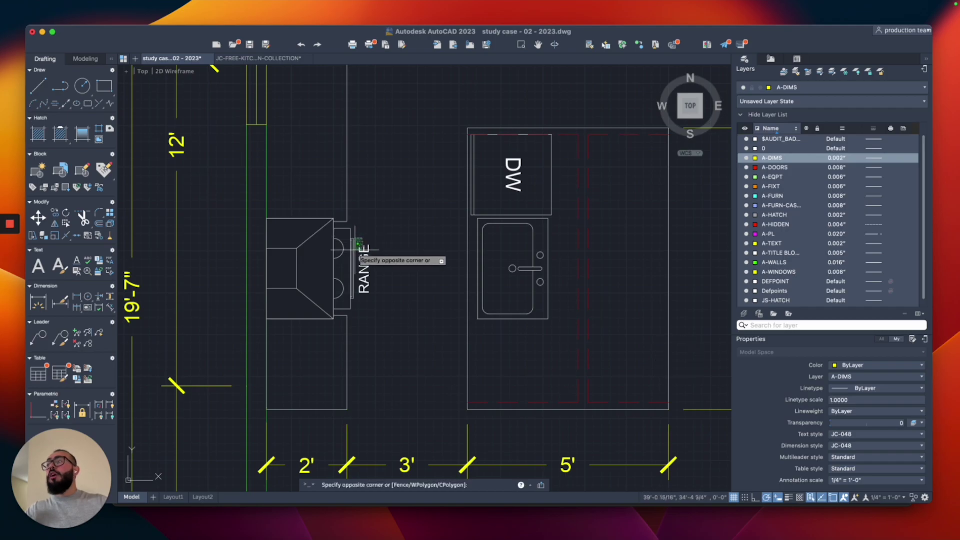
{"action": "left_click", "coordinate": [365, 255]}
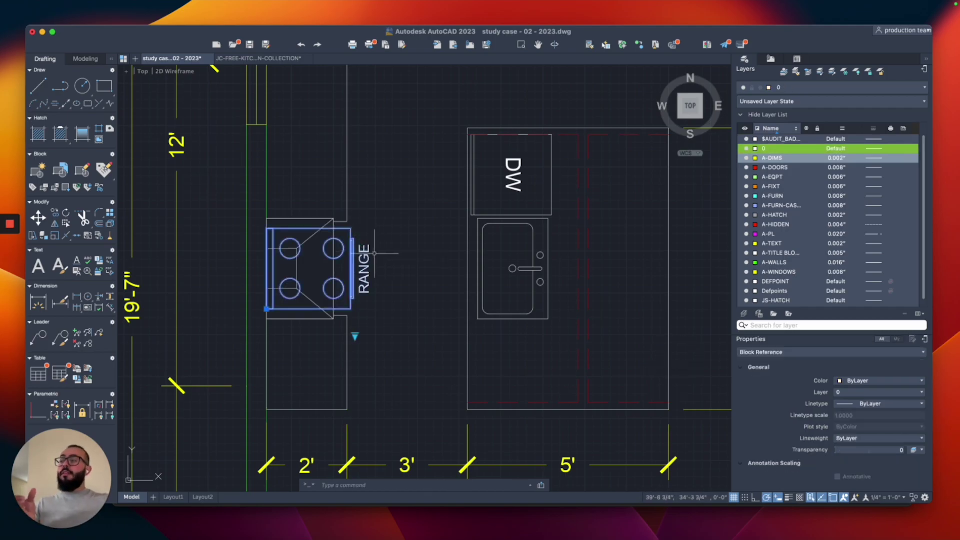
{"action": "left_click", "coordinate": [354, 338]}
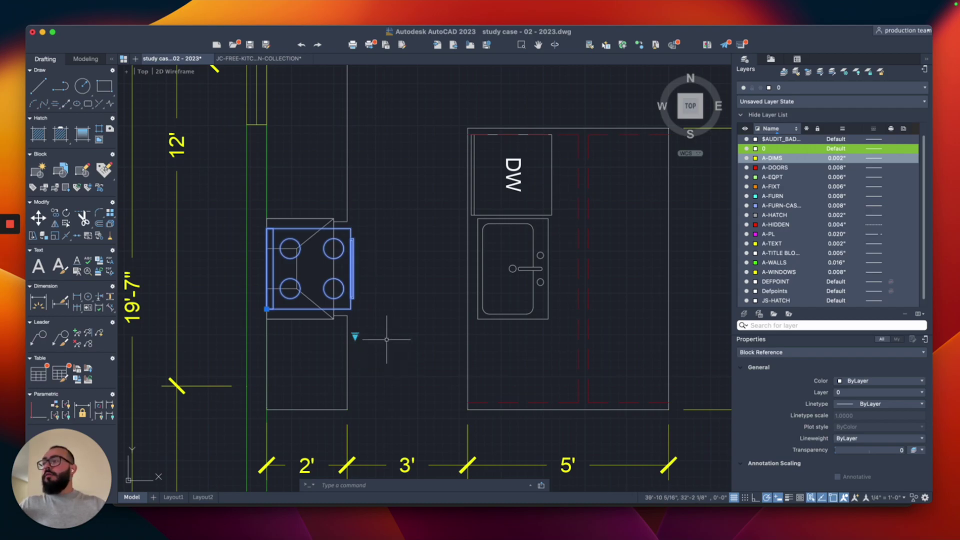
{"action": "left_click", "coordinate": [355, 336]}
{"action": "left_click", "coordinate": [385, 344]}
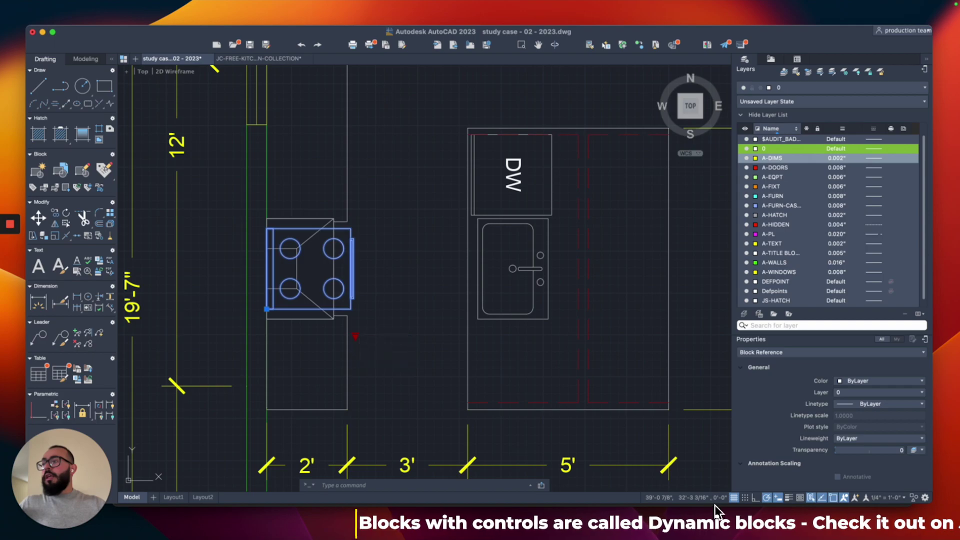
{"action": "key", "text": "Escape"}
{"action": "scroll", "coordinate": [390, 317], "scroll_direction": "down", "scroll_amount": 5}
{"action": "middle_click_drag", "start_coordinate": [388, 306], "coordinate": [363, 313]}
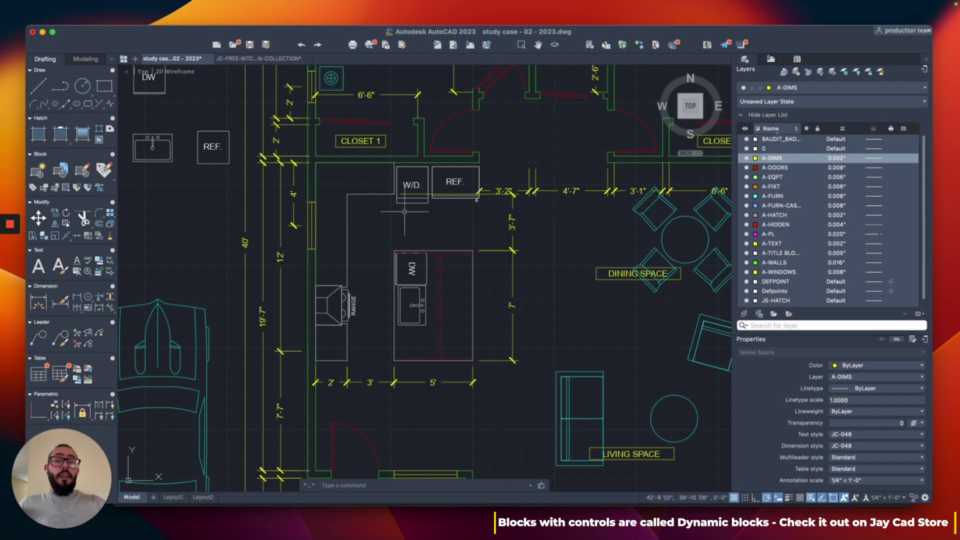
Stretch the origin of the 3'-7" clearance dimension from the countertop's front edge to the washer/dryer's front edge.
{"action": "scroll", "coordinate": [500, 193], "scroll_direction": "up", "scroll_amount": 3}
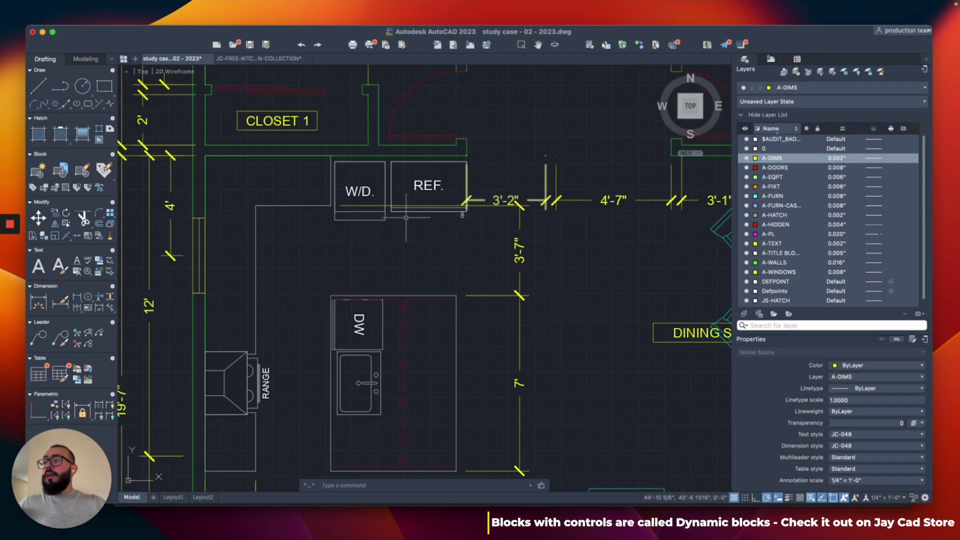
{"action": "middle_click_drag", "start_coordinate": [499, 194], "coordinate": [533, 193]}
{"action": "left_click", "coordinate": [370, 205]}
{"action": "left_click", "coordinate": [365, 205]}
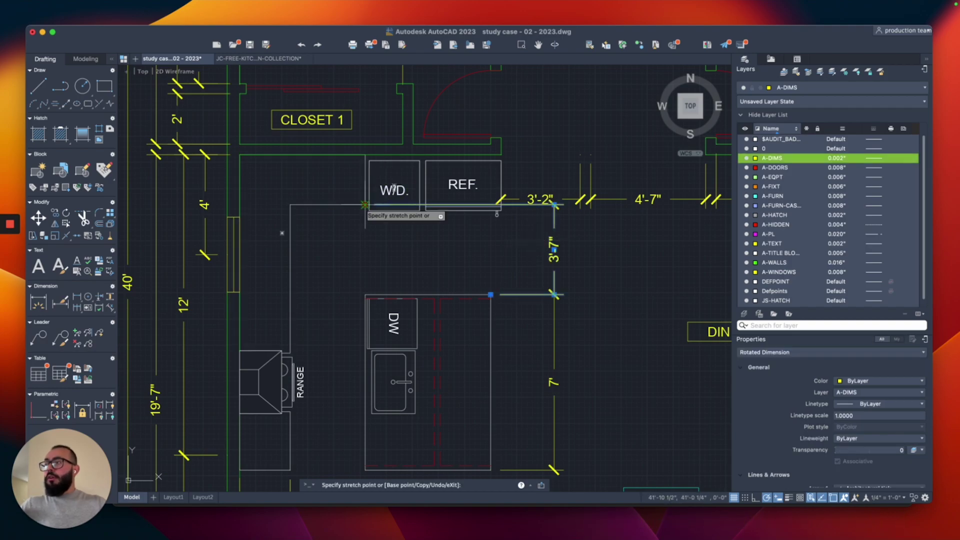
{"action": "left_click", "coordinate": [429, 219]}
{"action": "key", "text": "Escape"}
{"action": "scroll", "coordinate": [422, 247], "scroll_direction": "down", "scroll_amount": 3}
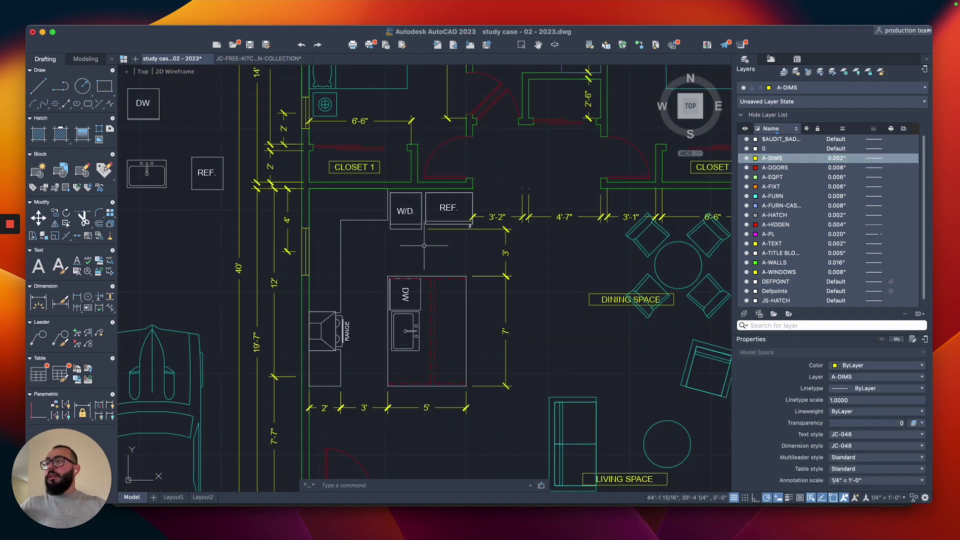
Assign the refrigerator and washer/dryer blocks to the A-EQPT layer.
{"action": "middle_click_drag", "start_coordinate": [401, 246], "coordinate": [428, 230]}
{"action": "scroll", "coordinate": [474, 199], "scroll_direction": "up", "scroll_amount": 3}
{"action": "scroll", "coordinate": [474, 199], "scroll_direction": "up", "scroll_amount": 3}
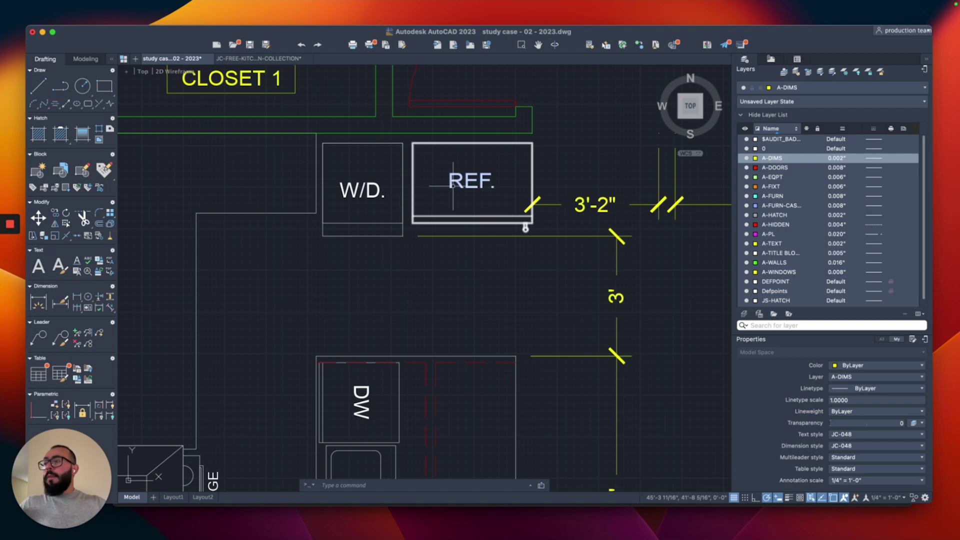
{"action": "left_click", "coordinate": [443, 184]}
{"action": "left_click", "coordinate": [401, 171]}
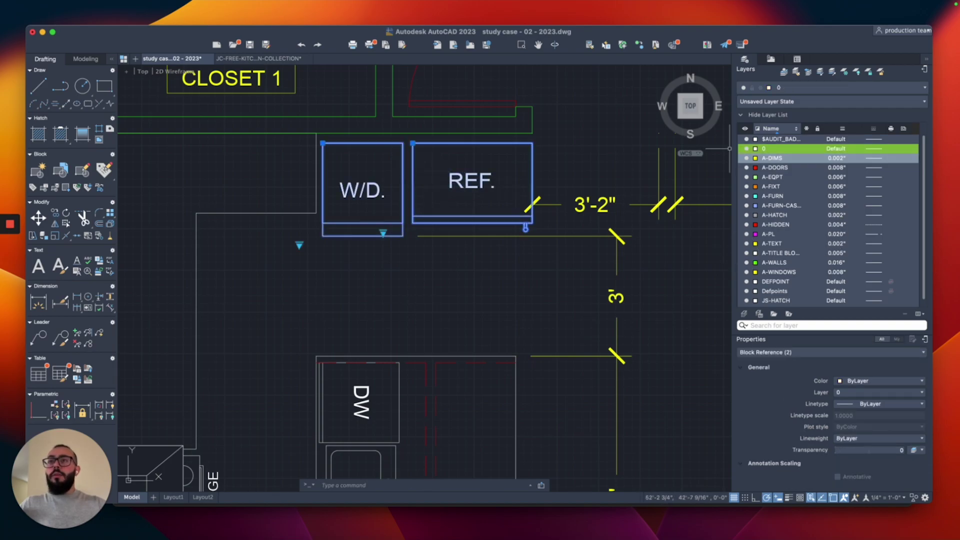
{"action": "left_click", "coordinate": [829, 88]}
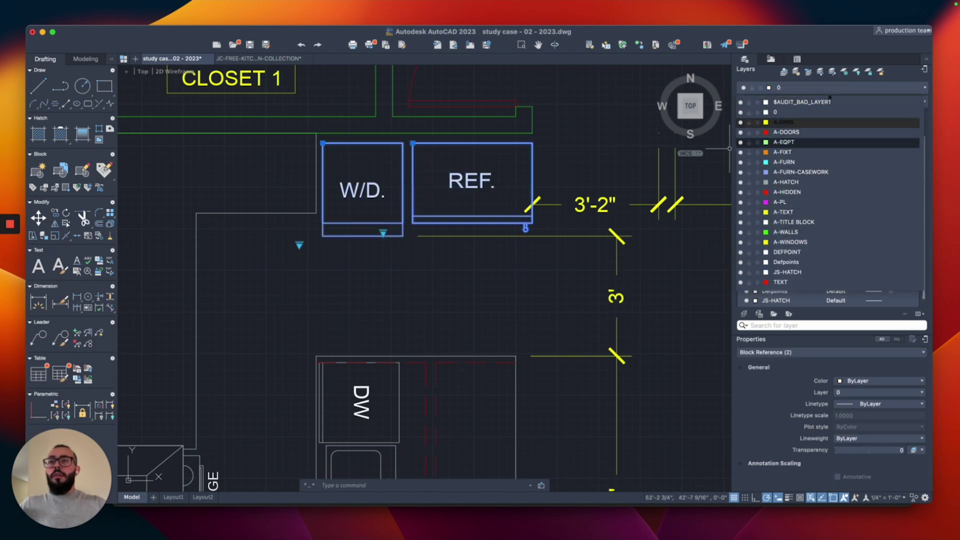
{"action": "left_click", "coordinate": [783, 142]}
{"action": "scroll", "coordinate": [461, 214], "scroll_direction": "down", "scroll_amount": 4}
{"action": "middle_click_drag", "start_coordinate": [418, 257], "coordinate": [445, 196]}
{"action": "scroll", "coordinate": [445, 196], "scroll_direction": "up", "scroll_amount": 2}
{"action": "key", "text": "Escape"}
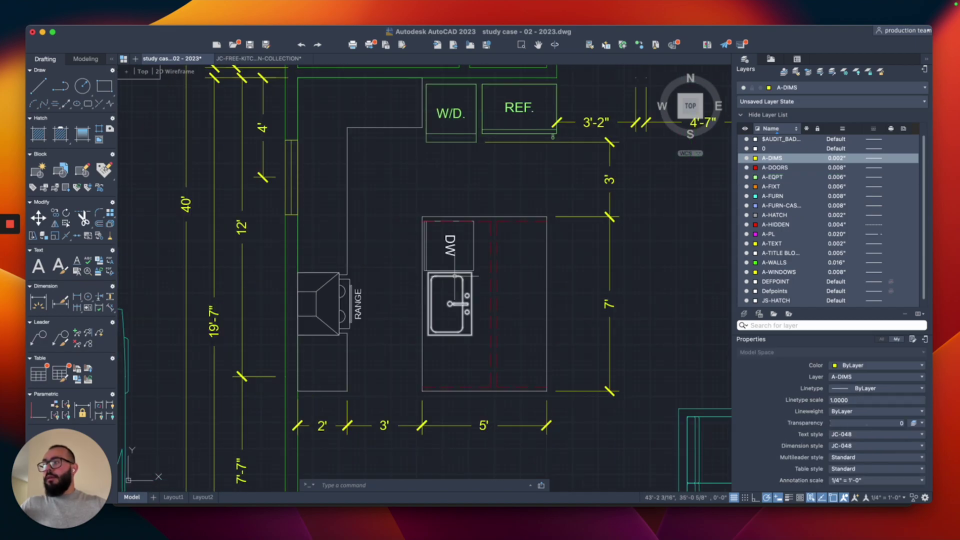
Assign the dishwasher, range and range hood blocks to the A-EQPT layer.
{"action": "left_click", "coordinate": [452, 247]}
{"action": "left_click", "coordinate": [350, 304]}
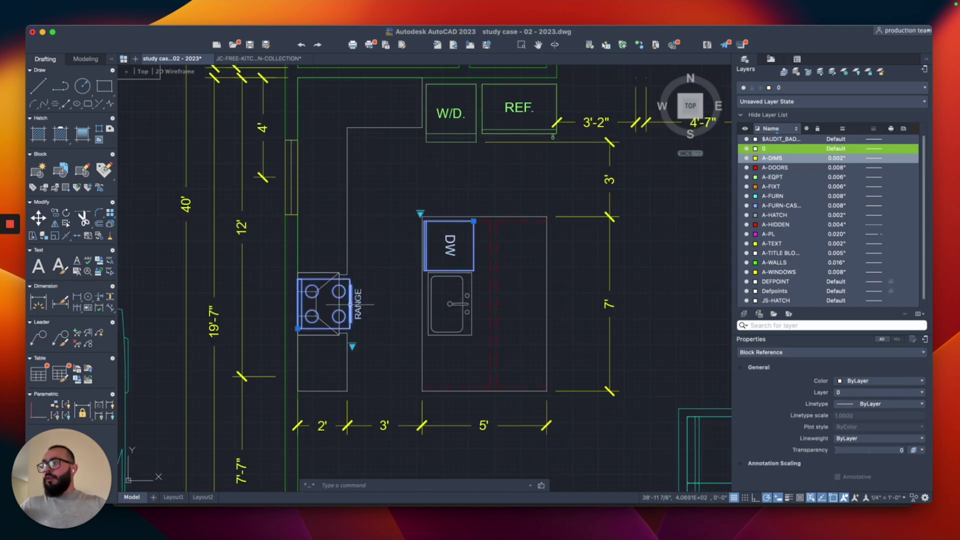
{"action": "left_click", "coordinate": [331, 279]}
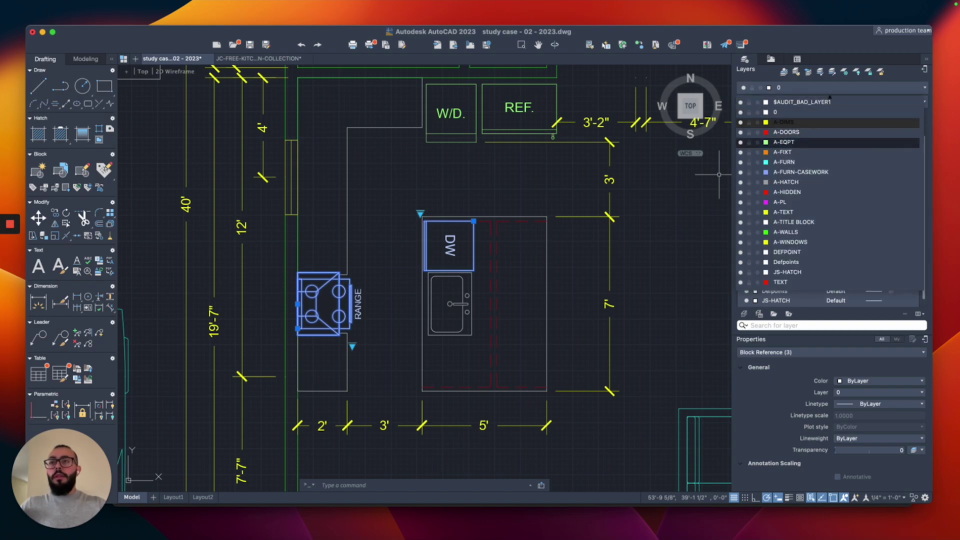
{"action": "key", "text": "Escape"}
Assign the island sink block to the A-FIXT layer.
{"action": "left_click", "coordinate": [428, 303]}
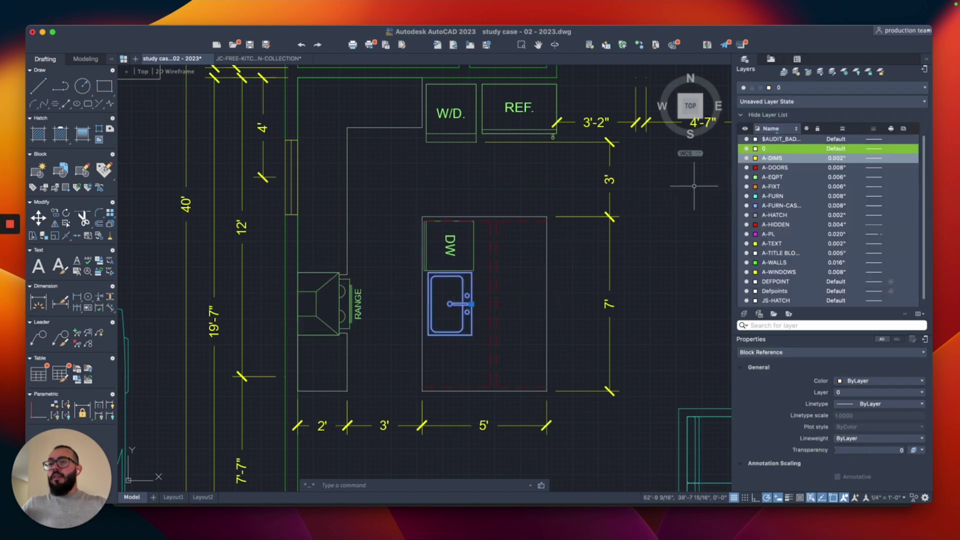
{"action": "left_click", "coordinate": [790, 87]}
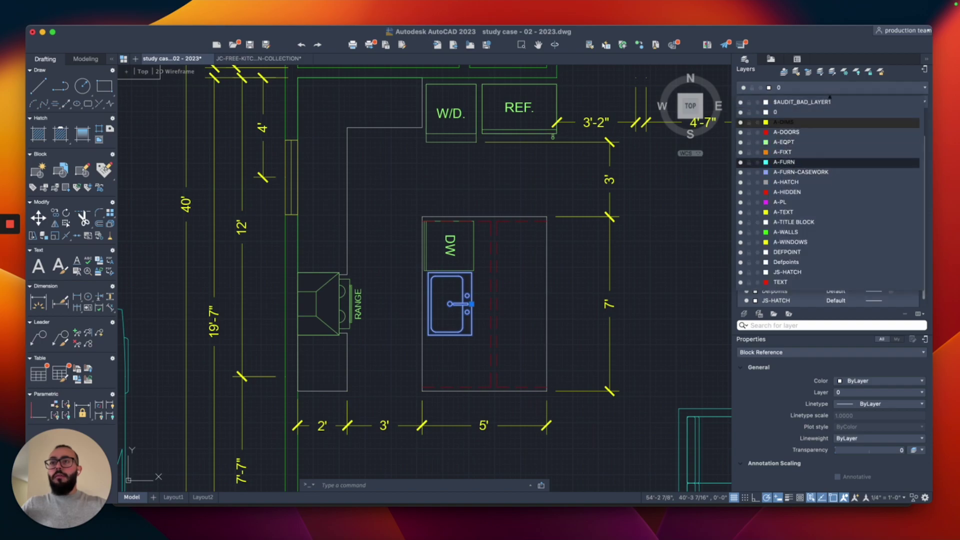
{"action": "left_click", "coordinate": [789, 152]}
{"action": "key", "text": "Escape"}
Assign the island outline and both wall countertop outlines to the A-FURN-CASEWORK layer.
{"action": "left_click", "coordinate": [433, 349]}
{"action": "left_click", "coordinate": [414, 358]}
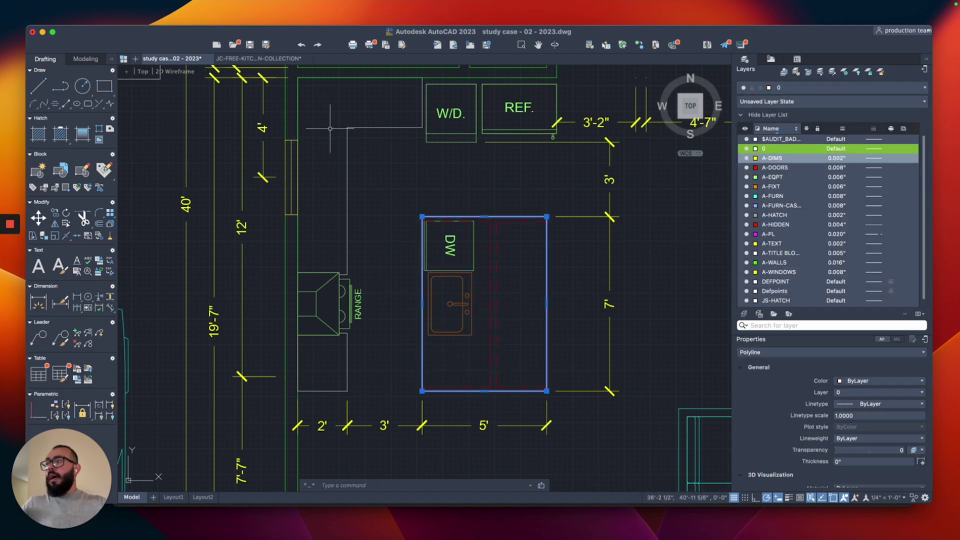
{"action": "left_click", "coordinate": [354, 138]}
{"action": "left_click", "coordinate": [335, 159]}
{"action": "left_click", "coordinate": [346, 352]}
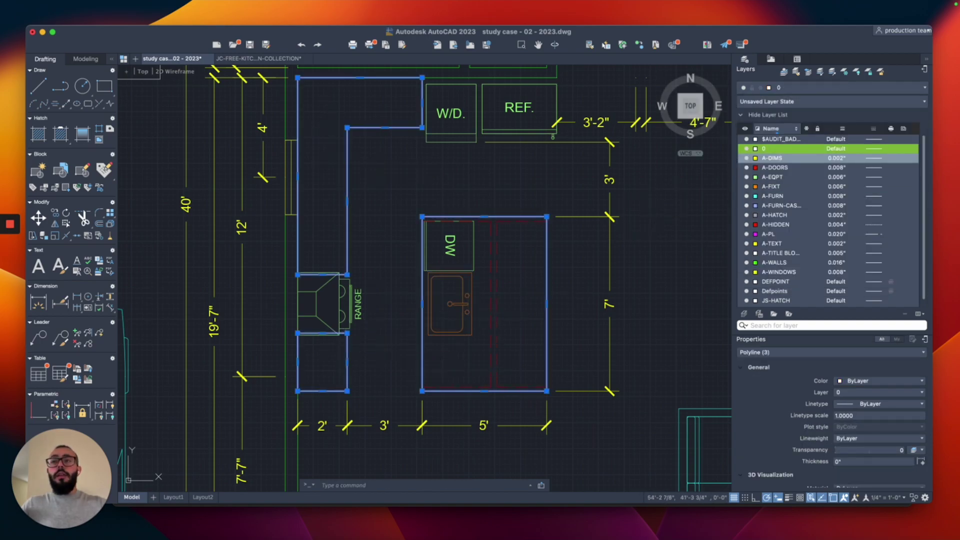
{"action": "left_click", "coordinate": [830, 87]}
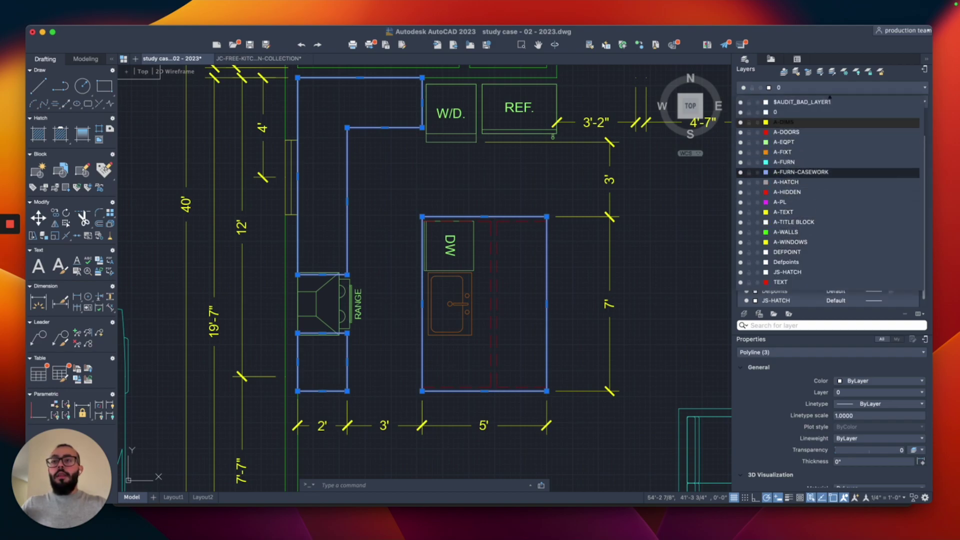
{"action": "left_click", "coordinate": [783, 122]}
{"action": "key", "text": "Escape"}
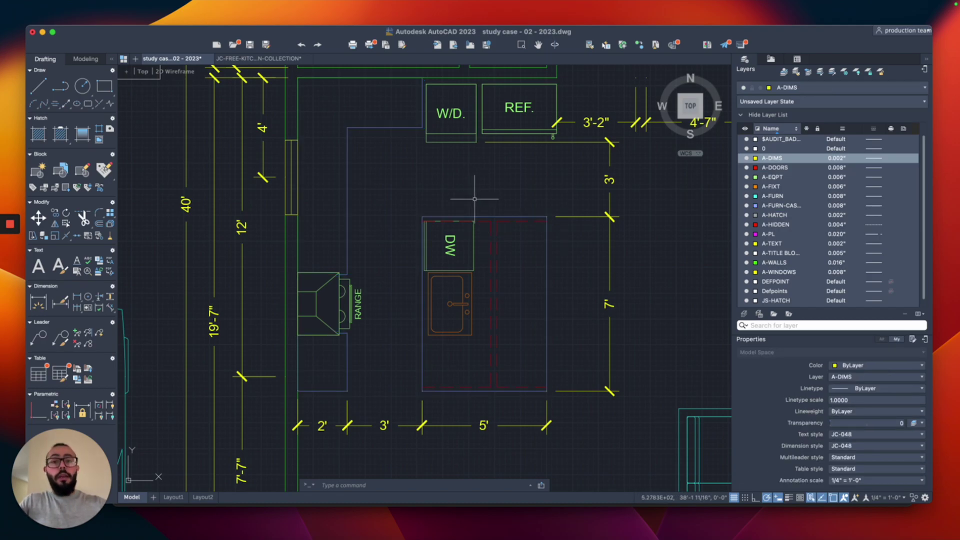
Examine the layer legend table for line types, line weights and colors, and return to the kitchen plan.
{"action": "scroll", "coordinate": [474, 199], "scroll_direction": "down", "scroll_amount": 8}
{"action": "middle_click_drag", "start_coordinate": [350, 182], "coordinate": [522, 316]}
{"action": "scroll", "coordinate": [522, 317], "scroll_direction": "up", "scroll_amount": 2}
{"action": "middle_click_drag", "start_coordinate": [337, 206], "coordinate": [487, 350]}
{"action": "scroll", "coordinate": [465, 320], "scroll_direction": "down", "scroll_amount": 3}
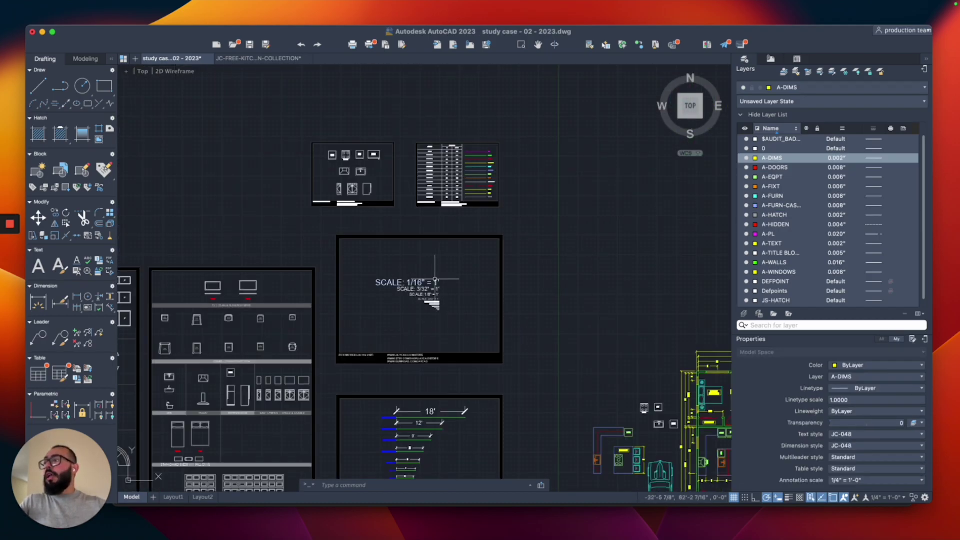
{"action": "scroll", "coordinate": [449, 217], "scroll_direction": "up", "scroll_amount": 4}
{"action": "scroll", "coordinate": [460, 203], "scroll_direction": "up", "scroll_amount": 6}
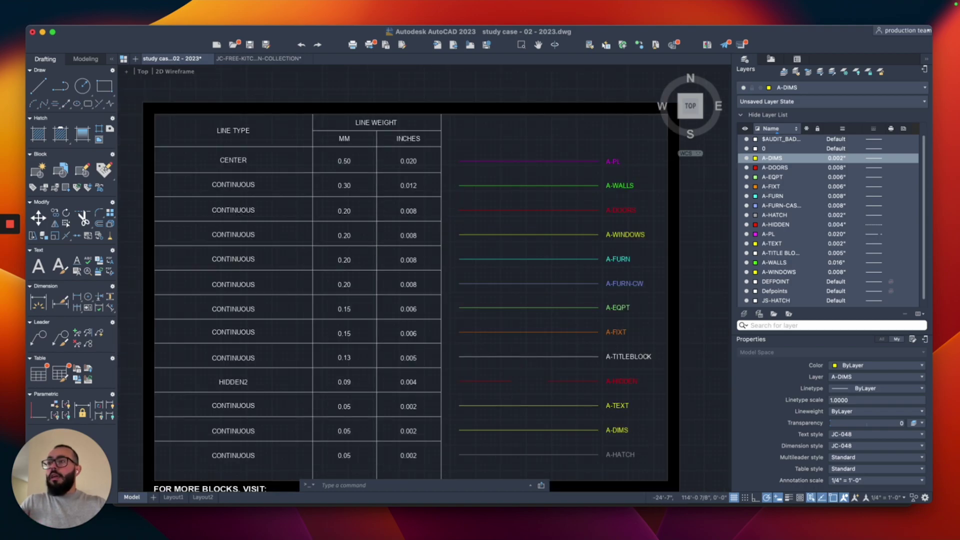
{"action": "scroll", "coordinate": [461, 203], "scroll_direction": "down", "scroll_amount": 2}
{"action": "scroll", "coordinate": [462, 205], "scroll_direction": "down", "scroll_amount": 4}
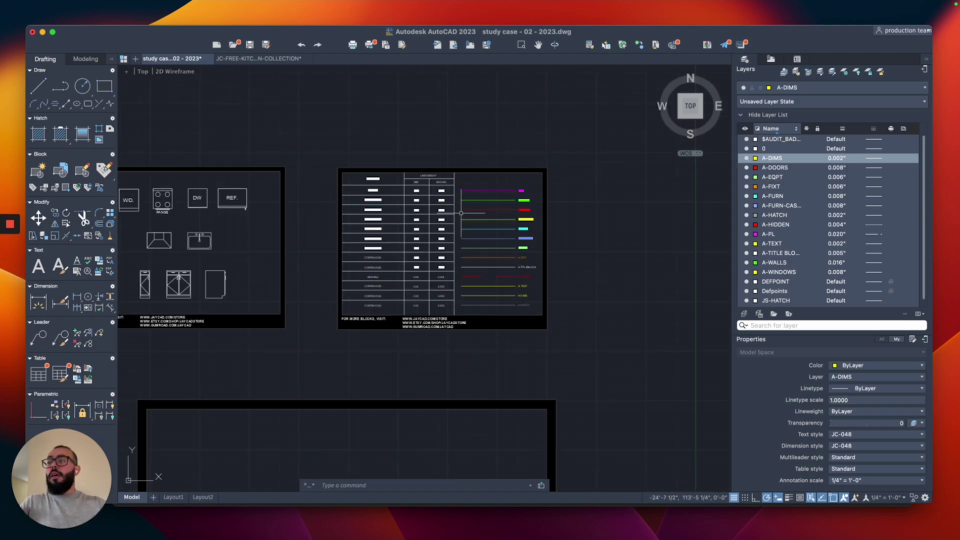
{"action": "scroll", "coordinate": [529, 278], "scroll_direction": "up", "scroll_amount": 5}
{"action": "scroll", "coordinate": [533, 300], "scroll_direction": "up", "scroll_amount": 4}
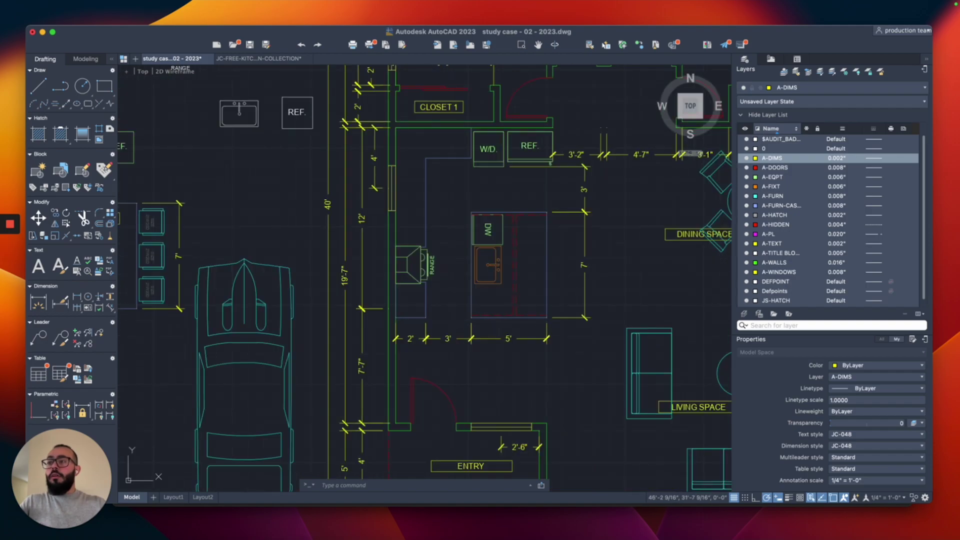
{"action": "middle_click_drag", "start_coordinate": [502, 207], "coordinate": [476, 210]}
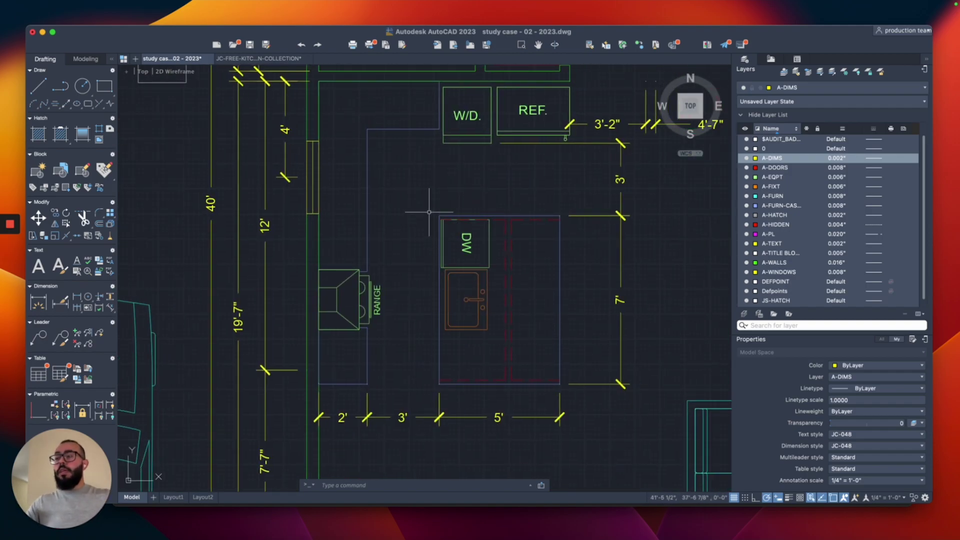
{"action": "middle_click_drag", "start_coordinate": [415, 222], "coordinate": [394, 246]}
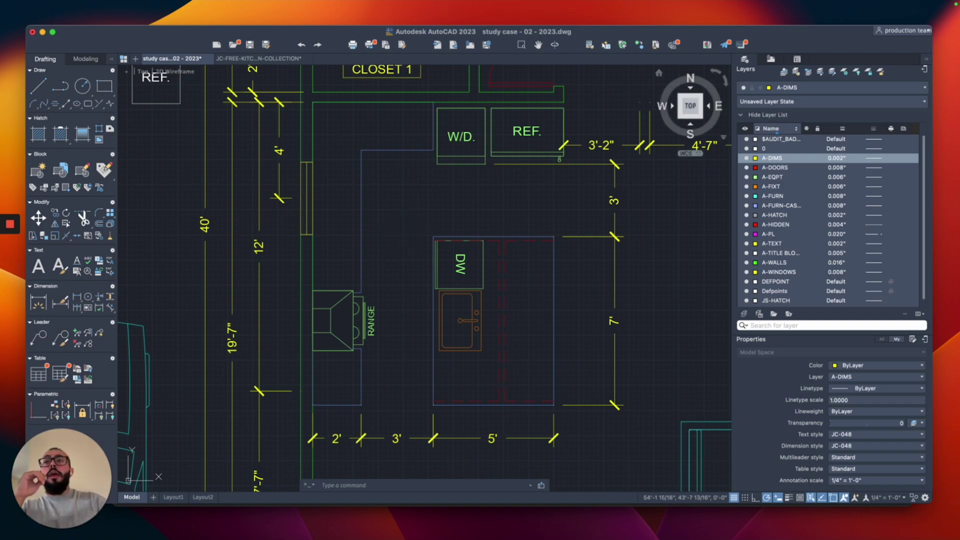
On layer A-HIDDEN, start the upper-cabinet polyline beside the washer/dryer, 1' deep, and run it to 1' from the kitchen's left wall.
{"action": "left_click", "coordinate": [829, 88]}
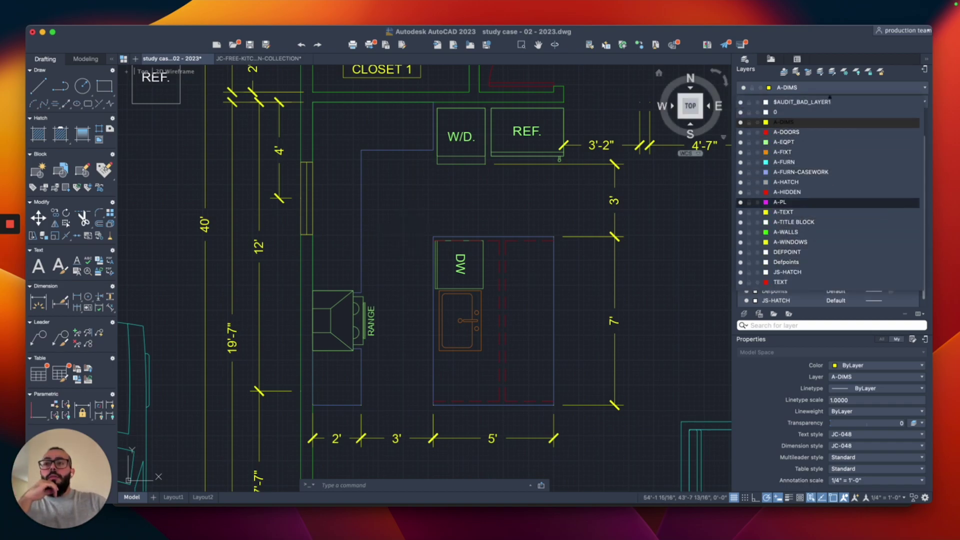
{"action": "left_click", "coordinate": [787, 192]}
{"action": "middle_click_drag", "start_coordinate": [476, 162], "coordinate": [544, 209]}
{"action": "type", "text": "pl"}
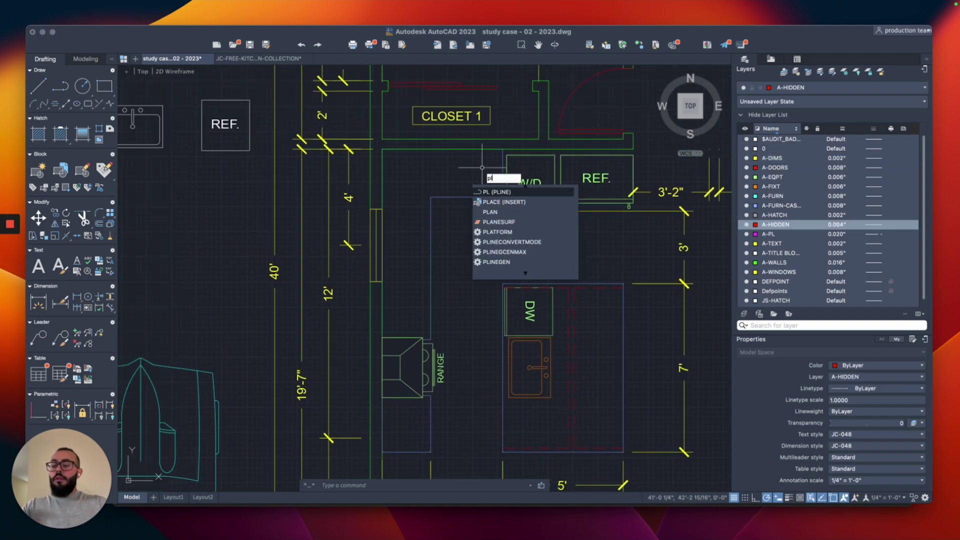
{"action": "key", "text": "Return"}
{"action": "scroll", "coordinate": [502, 160], "scroll_direction": "up", "scroll_amount": 5}
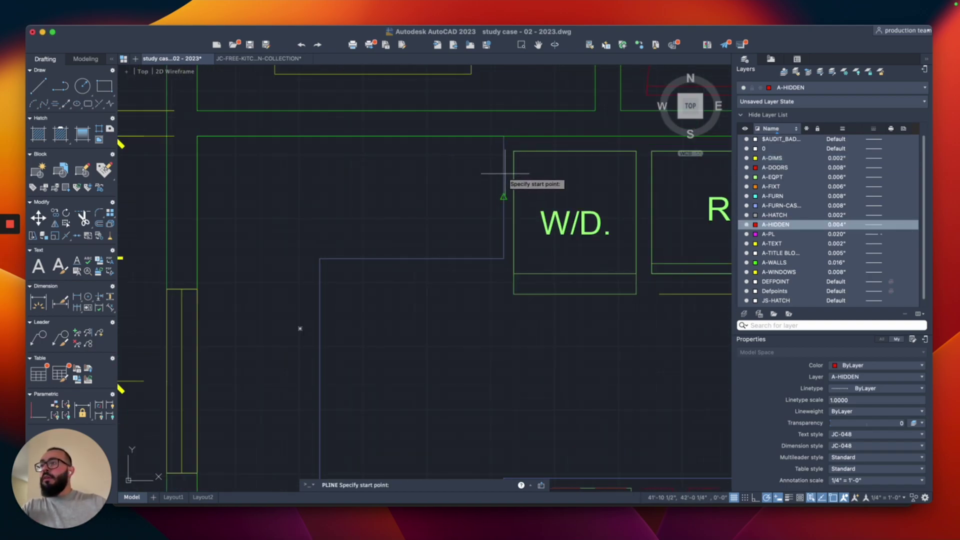
{"action": "left_click", "coordinate": [502, 135]}
{"action": "left_click", "coordinate": [503, 197]}
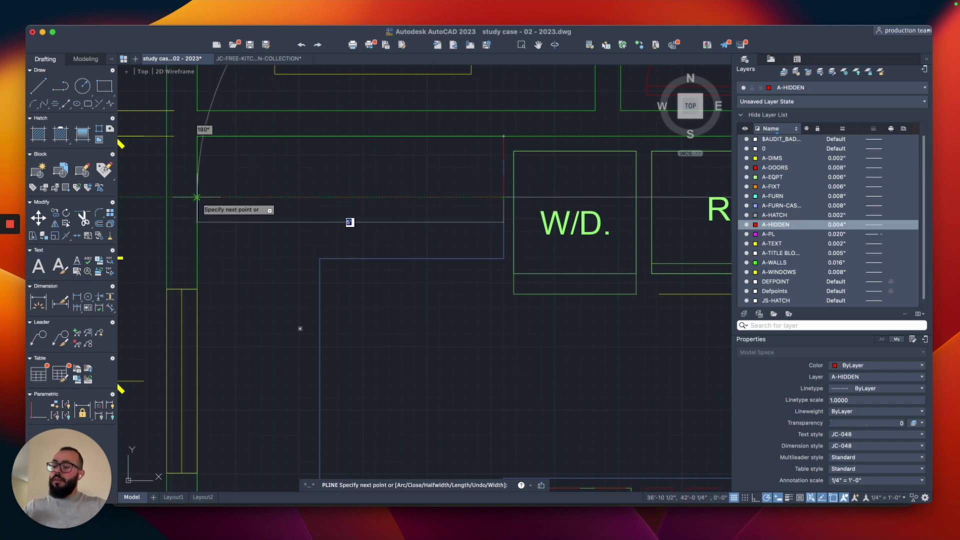
{"action": "key", "text": "Return"}
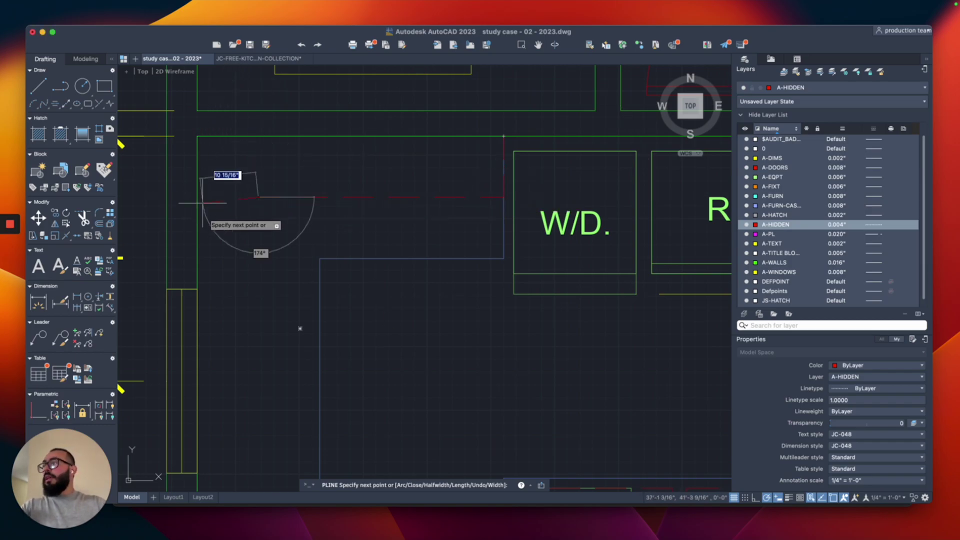
Finish the upper-cabinet polyline by running it down to the window's upper edge and back to the left wall.
{"action": "scroll", "coordinate": [244, 243], "scroll_direction": "down", "scroll_amount": 5}
{"action": "middle_click_drag", "start_coordinate": [247, 283], "coordinate": [256, 247]}
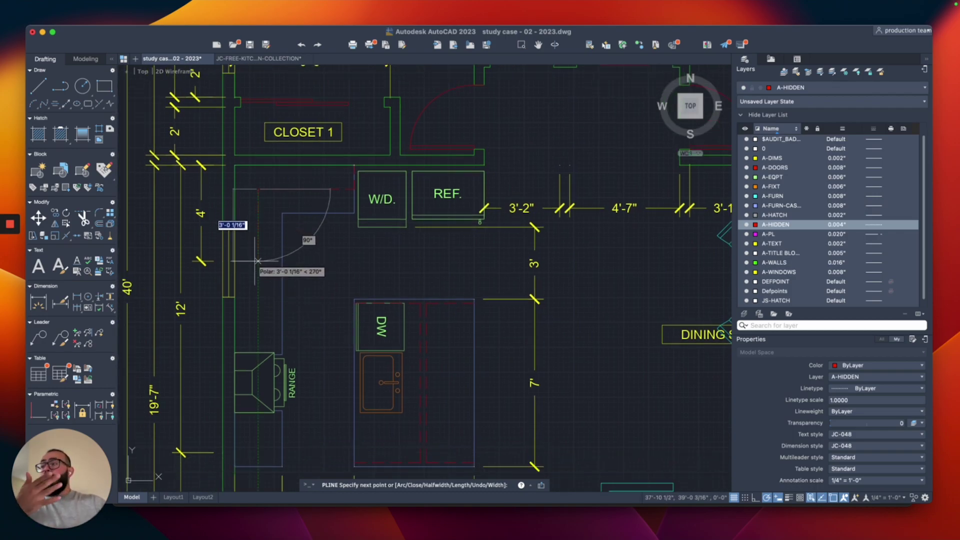
{"action": "scroll", "coordinate": [258, 260], "scroll_direction": "up", "scroll_amount": 3}
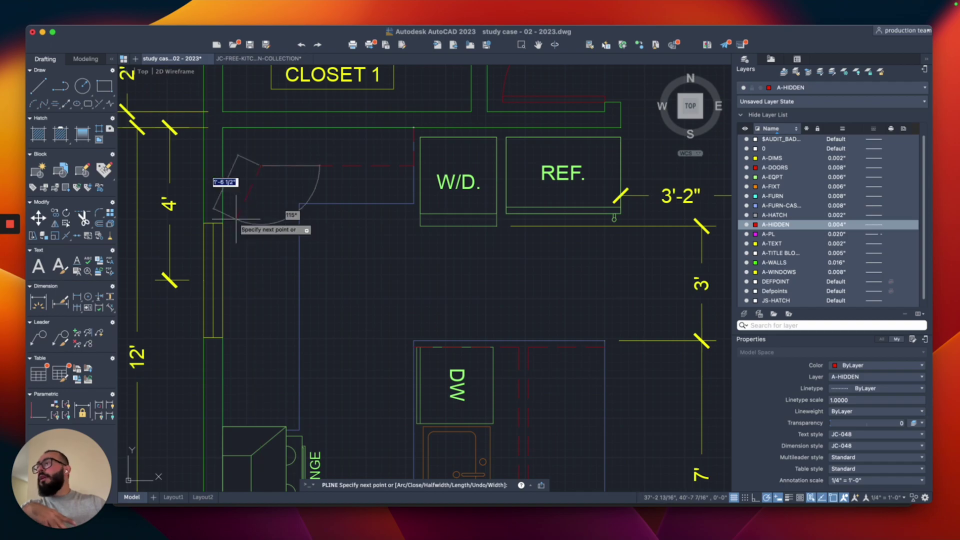
{"action": "left_click", "coordinate": [260, 225]}
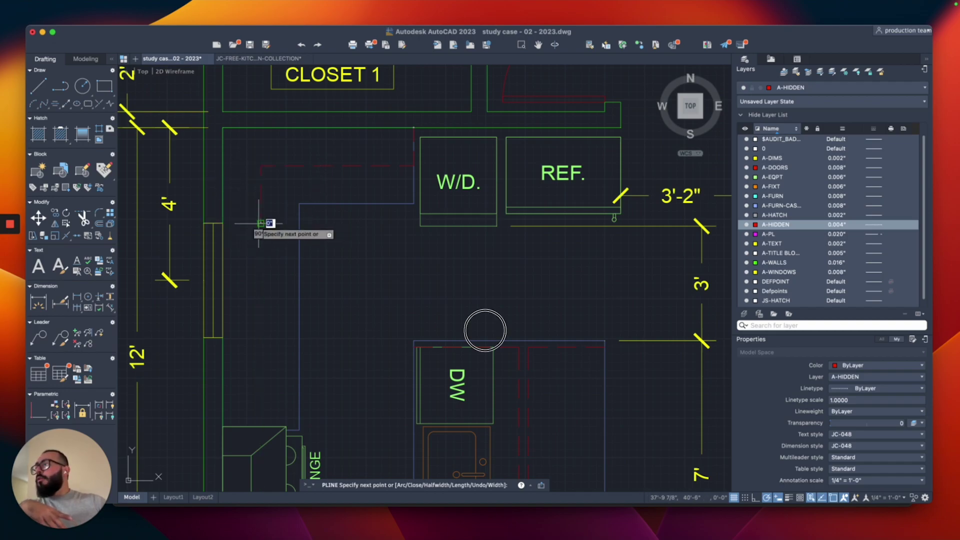
{"action": "left_click", "coordinate": [223, 223]}
{"action": "key", "text": "Return"}
Draw a closed 1' deep upper-cabinet polyline along the left wall between the window's lower edge and the range hood.
{"action": "middle_click_drag", "start_coordinate": [221, 316], "coordinate": [266, 256]}
{"action": "key", "text": "Return"}
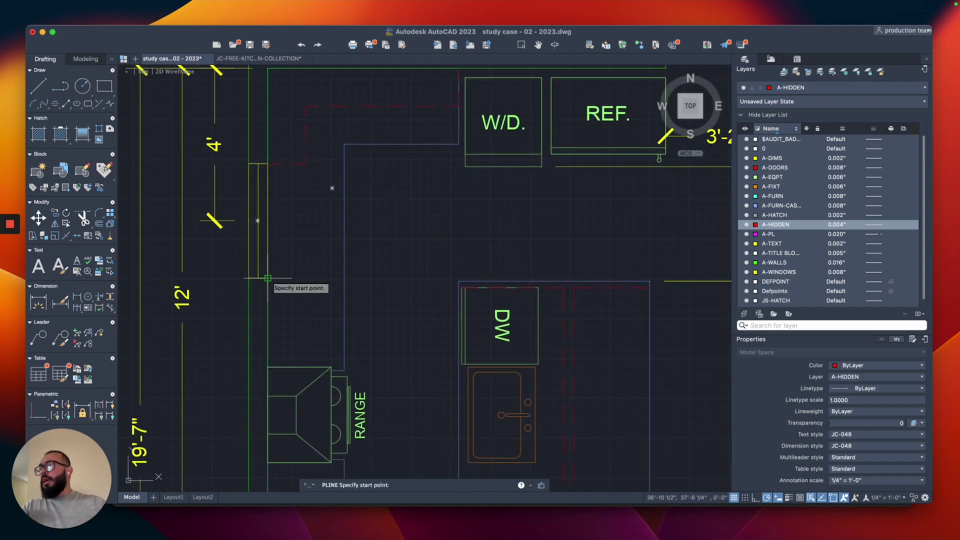
{"action": "left_click", "coordinate": [268, 277]}
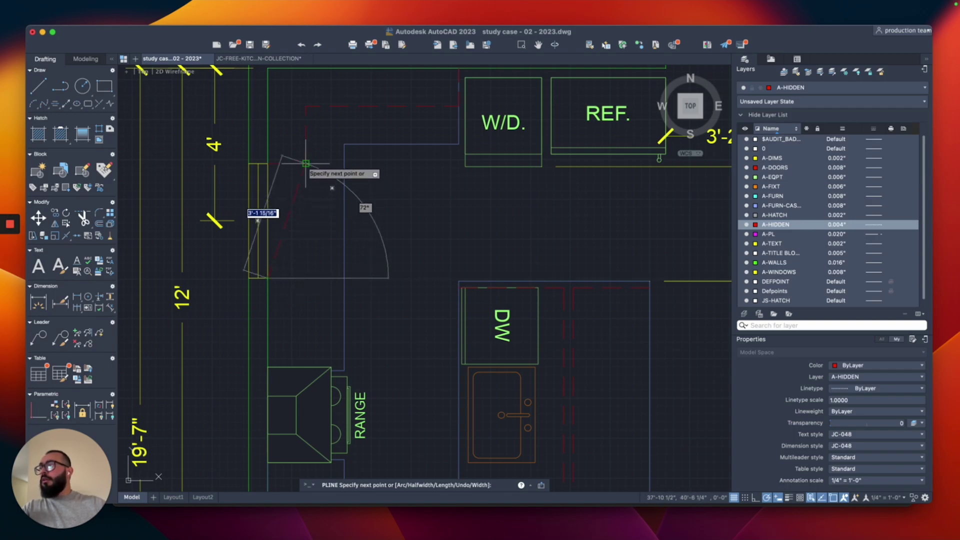
{"action": "left_click", "coordinate": [305, 278]}
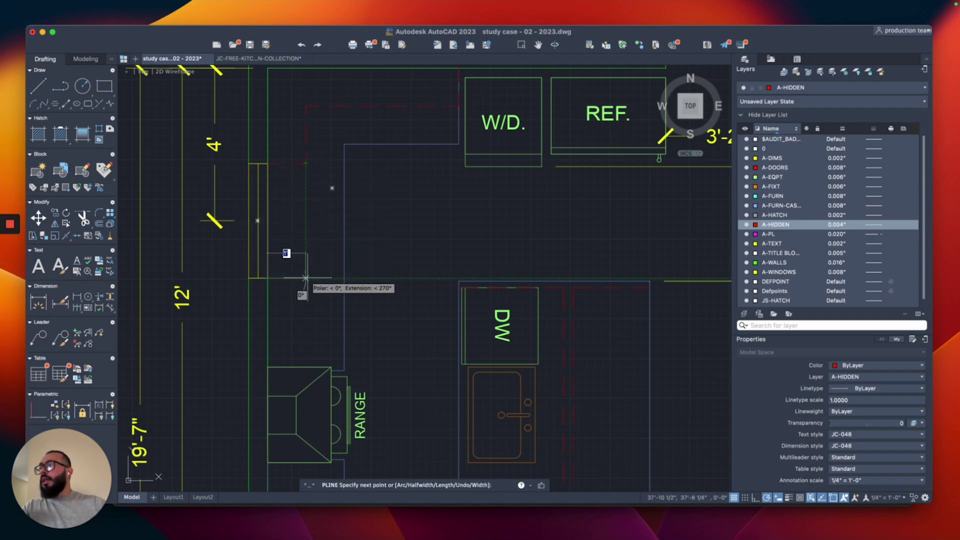
{"action": "left_click", "coordinate": [305, 366]}
{"action": "left_click", "coordinate": [268, 367]}
{"action": "left_click", "coordinate": [268, 278]}
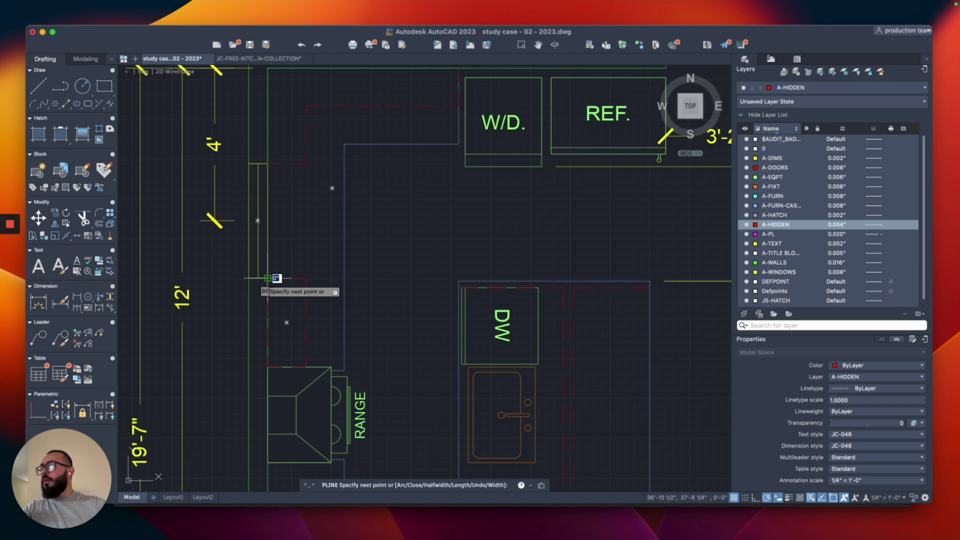
{"action": "key", "text": "Escape"}
On layer A-HIDDEN, start the upper-cabinet polyline at the wall corner of the countertop below the range, running 1' along its lower edge.
{"action": "scroll", "coordinate": [270, 276], "scroll_direction": "down", "scroll_amount": 3}
{"action": "middle_click_drag", "start_coordinate": [273, 280], "coordinate": [302, 243]}
{"action": "scroll", "coordinate": [294, 331], "scroll_direction": "up", "scroll_amount": 2}
{"action": "key", "text": "space"}
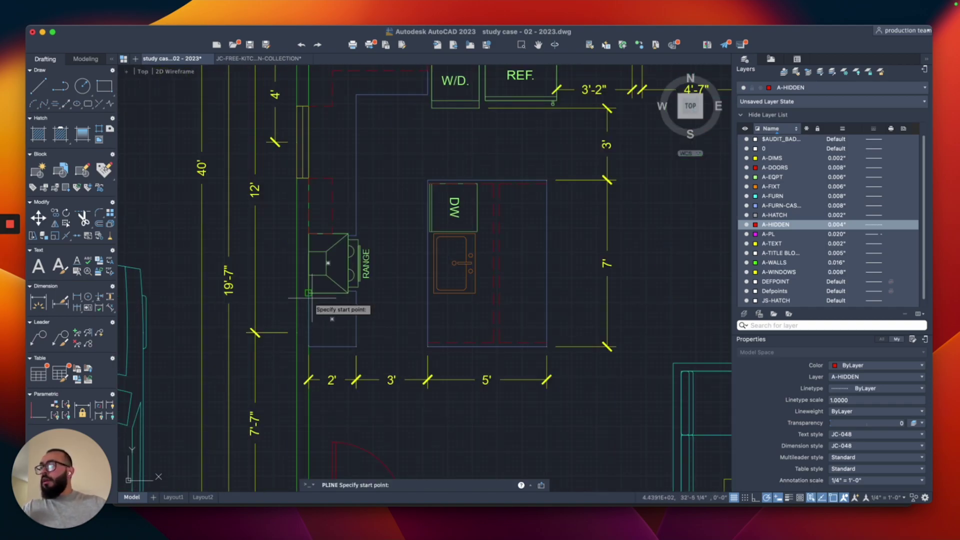
{"action": "left_click", "coordinate": [309, 293]}
{"action": "scroll", "coordinate": [325, 290], "scroll_direction": "up", "scroll_amount": 2}
{"action": "key", "text": "Escape"}
{"action": "key", "text": "Return"}
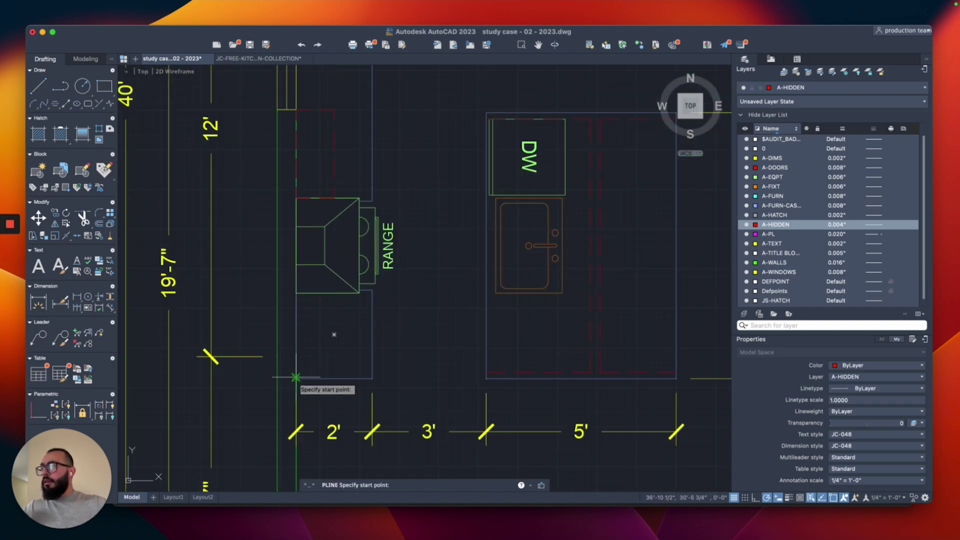
{"action": "left_click", "coordinate": [296, 378]}
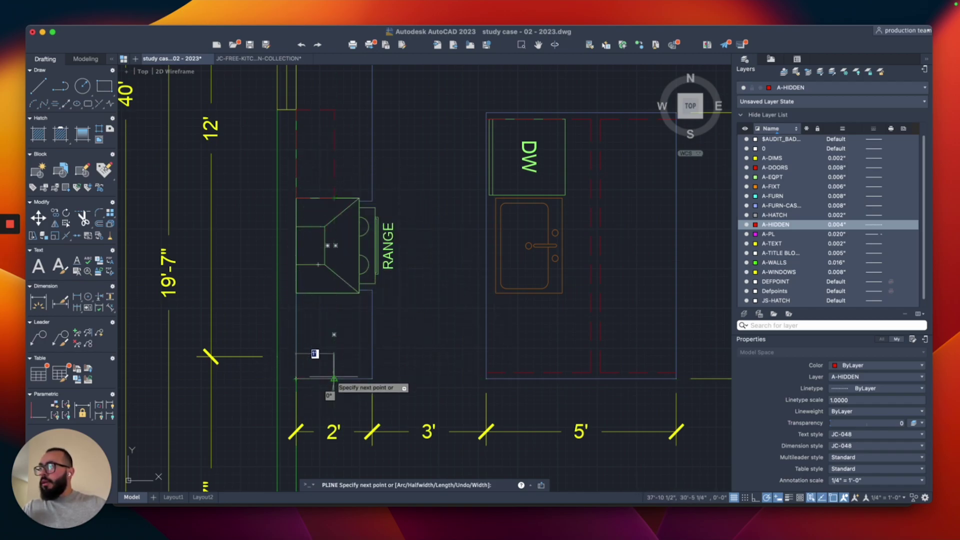
{"action": "left_click", "coordinate": [334, 378]}
Finish this upper-cabinet polyline by running it up to the countertop's upper edge and back to the left wall.
{"action": "scroll", "coordinate": [360, 289], "scroll_direction": "up", "scroll_amount": 2}
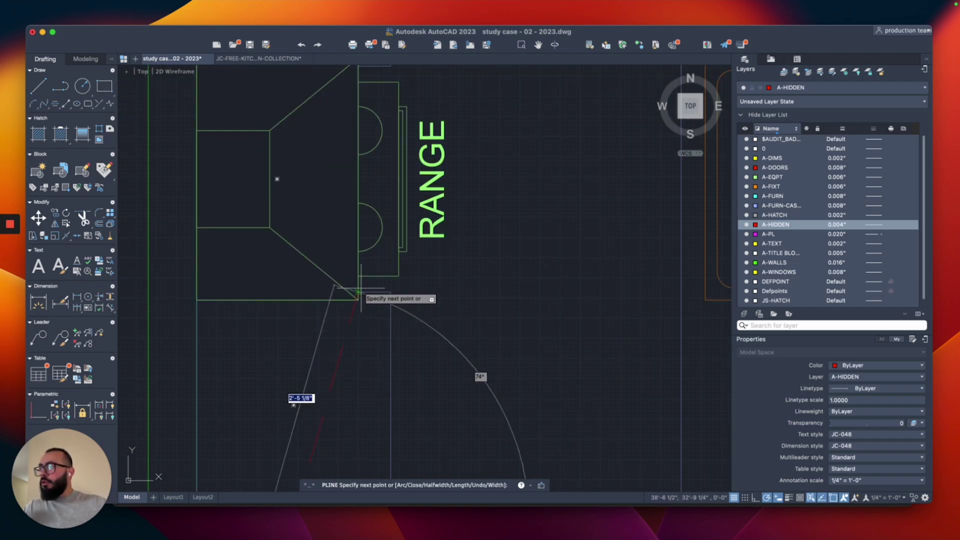
{"action": "left_click", "coordinate": [293, 292]}
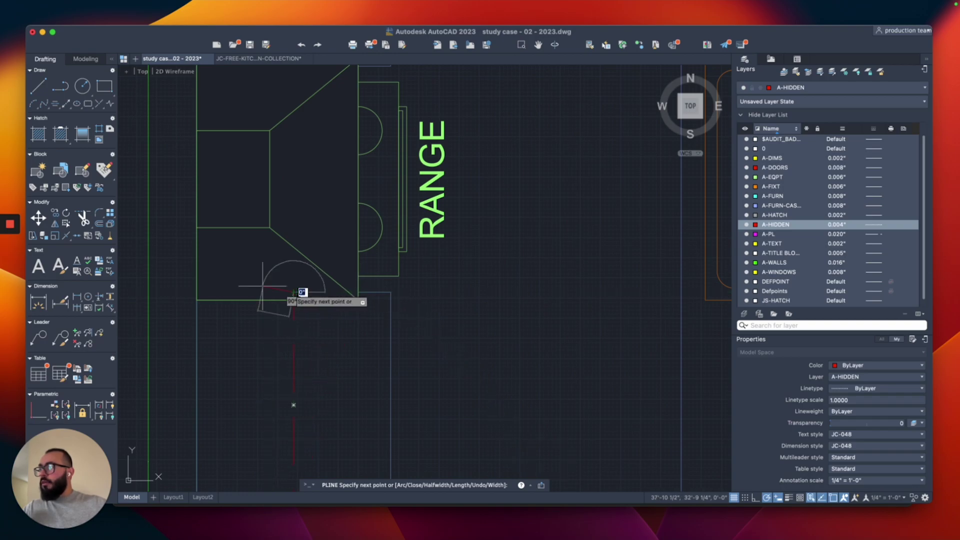
{"action": "left_click", "coordinate": [196, 292]}
{"action": "key", "text": "Return"}
{"action": "scroll", "coordinate": [199, 291], "scroll_direction": "down", "scroll_amount": 4}
{"action": "scroll", "coordinate": [250, 303], "scroll_direction": "up", "scroll_amount": 2}
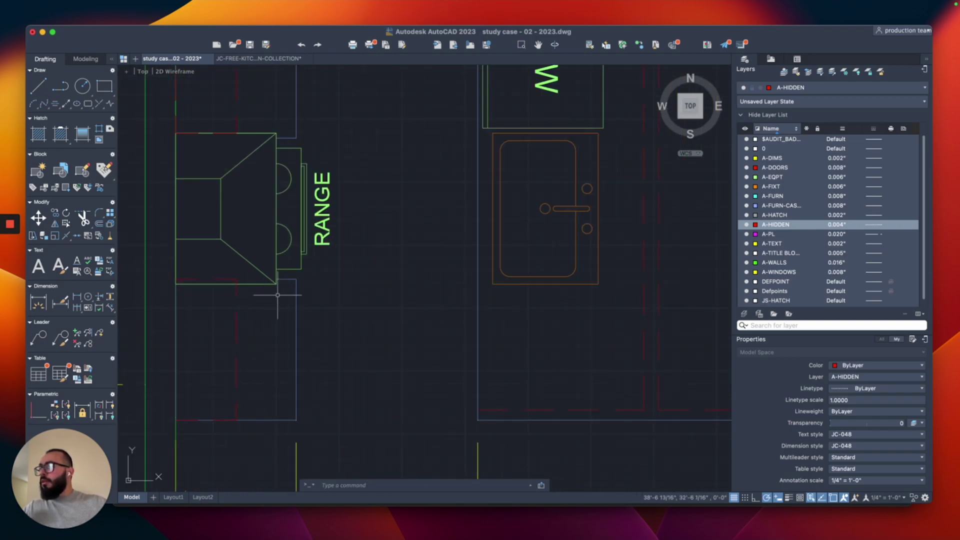
Stretch the upper edges of the countertop below the range and its hidden-line cabinet to the range hood's lower edge.
{"action": "left_click", "coordinate": [294, 291]}
{"action": "left_click", "coordinate": [236, 279]}
{"action": "left_click", "coordinate": [236, 284]}
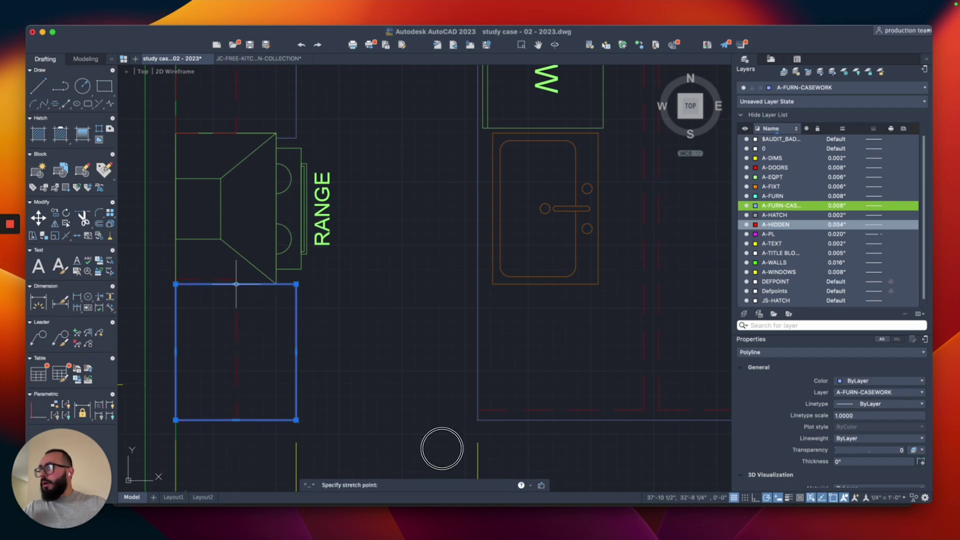
{"action": "key", "text": "Escape"}
{"action": "left_click", "coordinate": [236, 303]}
{"action": "left_click", "coordinate": [206, 284]}
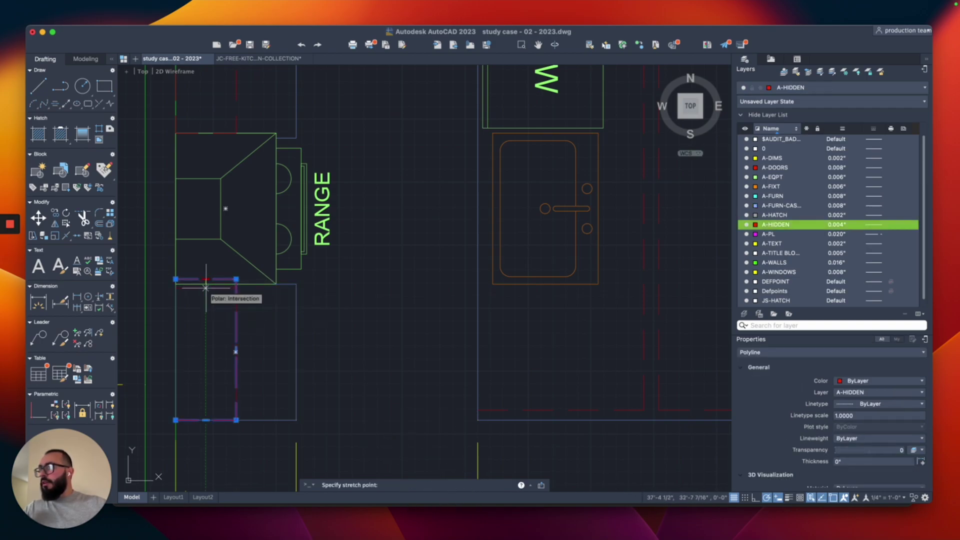
{"action": "key", "text": "Escape"}
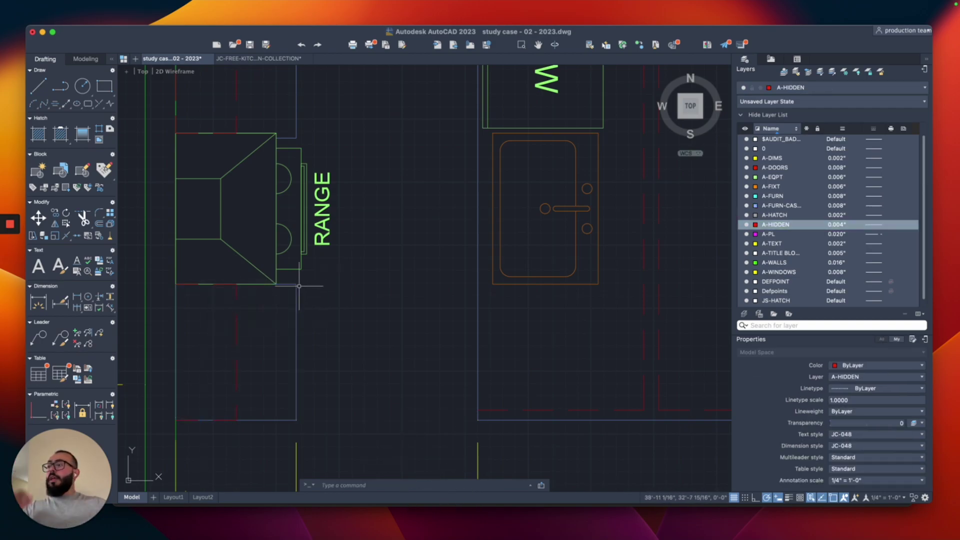
Stretch the upper edge of the countertop below the range upward beneath the hood, to just short of the range body.
{"action": "left_click", "coordinate": [298, 286]}
{"action": "left_click", "coordinate": [286, 287]}
{"action": "scroll", "coordinate": [235, 285], "scroll_direction": "up", "scroll_amount": 3}
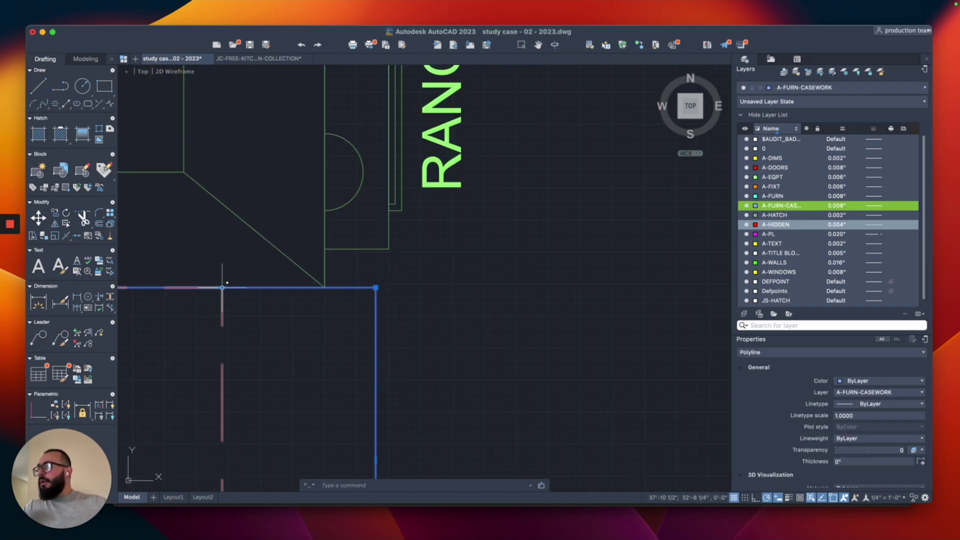
{"action": "left_click", "coordinate": [222, 288]}
{"action": "left_click", "coordinate": [224, 262]}
{"action": "key", "text": "Escape"}
{"action": "scroll", "coordinate": [364, 234], "scroll_direction": "down", "scroll_amount": 5}
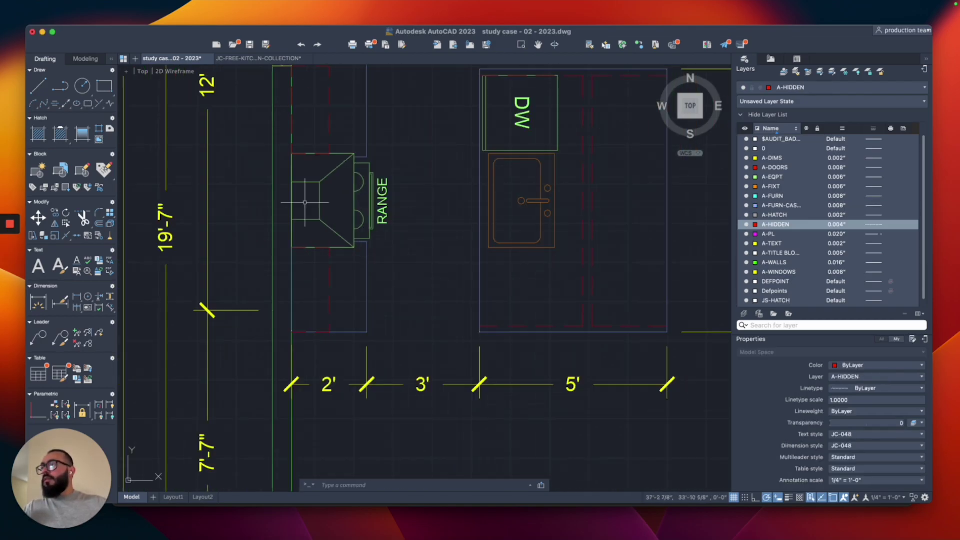
{"action": "middle_click_drag", "start_coordinate": [305, 203], "coordinate": [294, 247]}
{"action": "scroll", "coordinate": [255, 203], "scroll_direction": "down", "scroll_amount": 5}
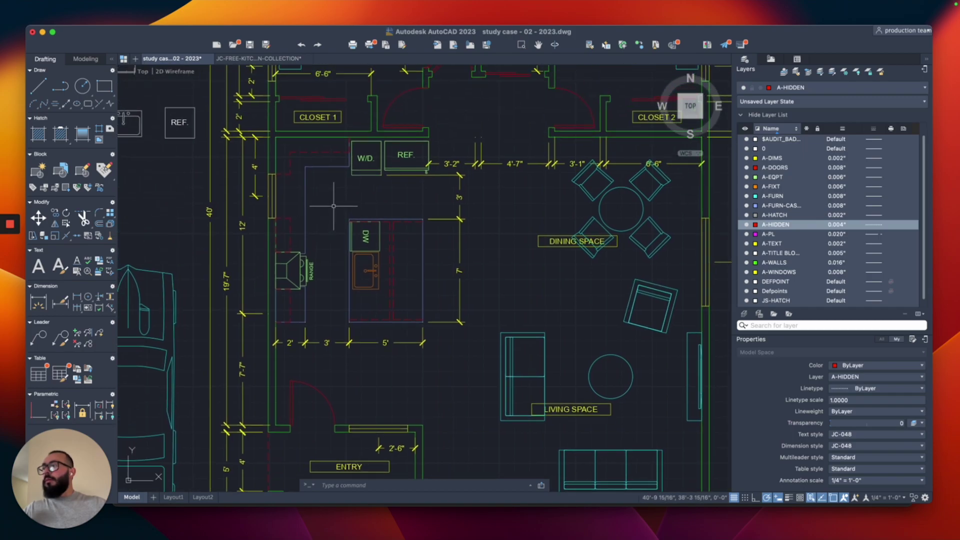
{"action": "scroll", "coordinate": [316, 214], "scroll_direction": "up", "scroll_amount": 4}
{"action": "middle_click_drag", "start_coordinate": [317, 213], "coordinate": [341, 195]}
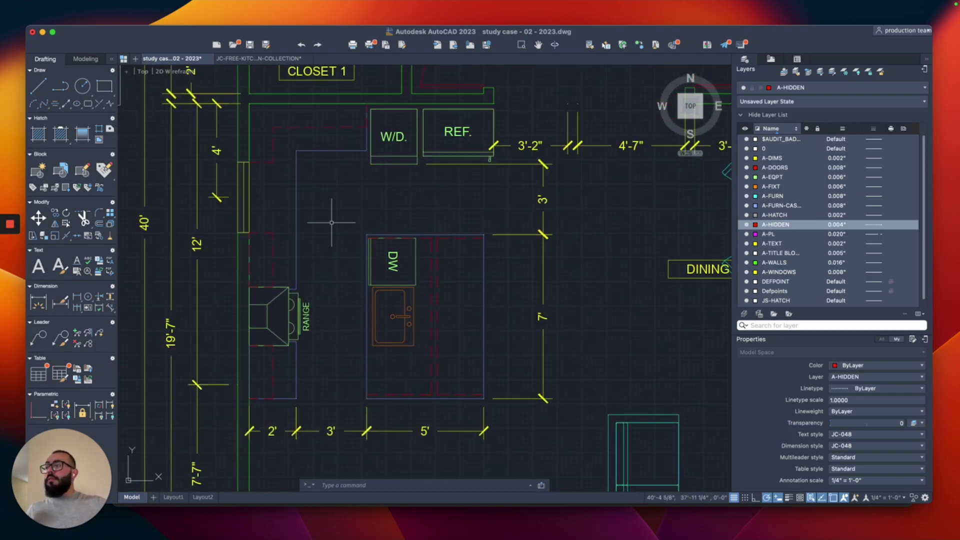
{"action": "middle_click_drag", "start_coordinate": [331, 223], "coordinate": [392, 234]}
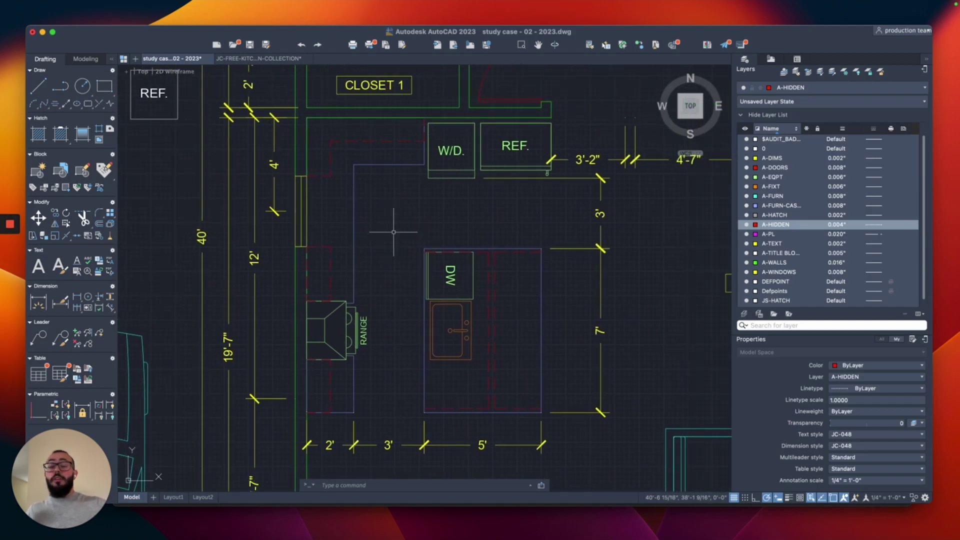